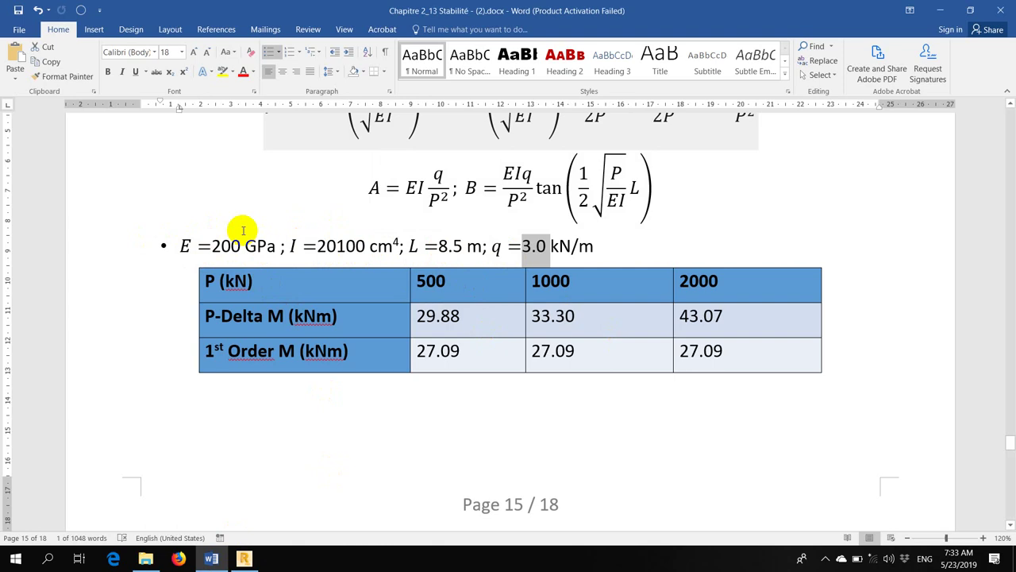
- Switch to Robot Structural Analysis, display the column's section shape and change the model view to 3D
click(244, 560)
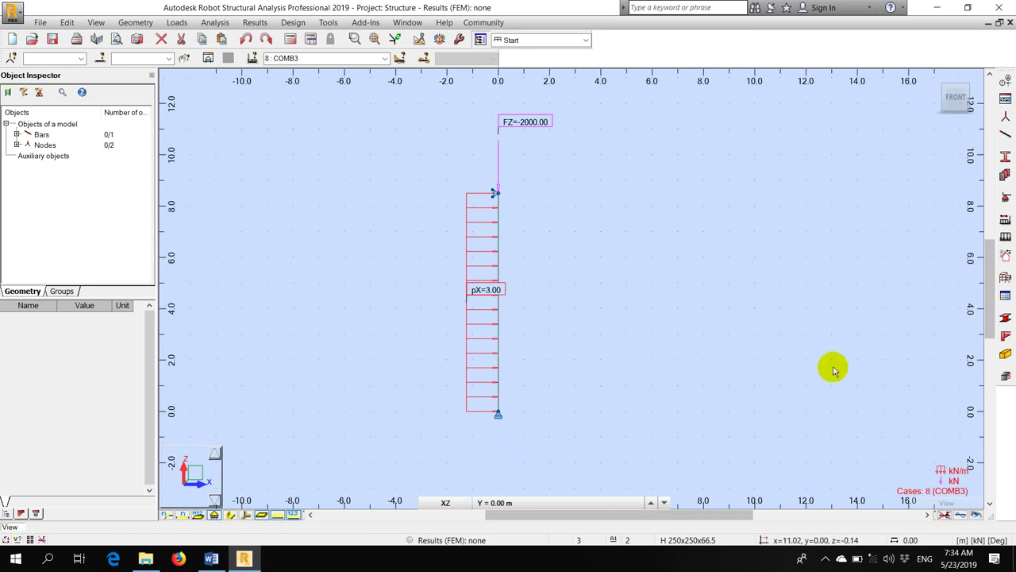
click(230, 515)
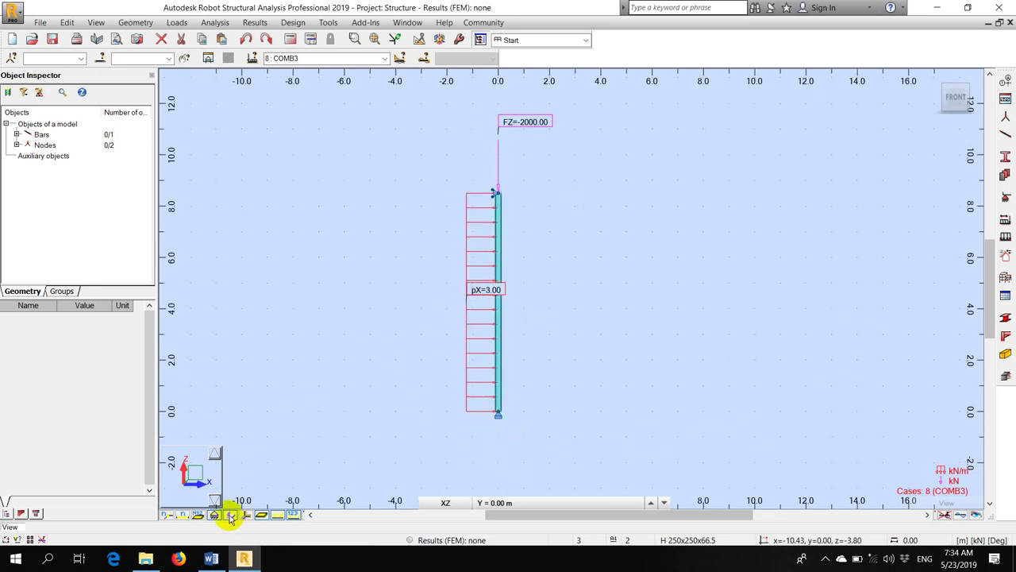
scroll(564, 175, up, 4)
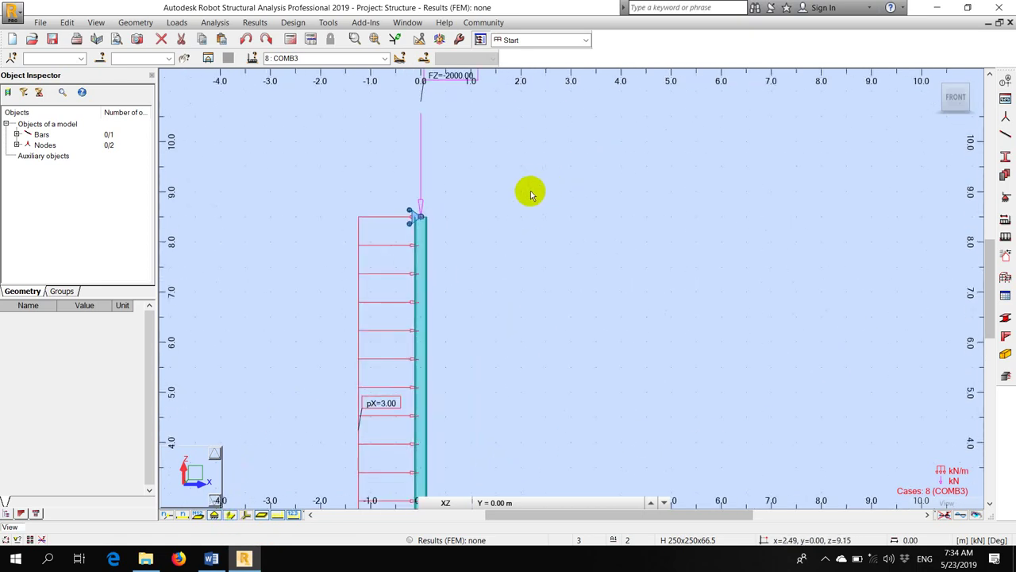
click(441, 40)
click(218, 78)
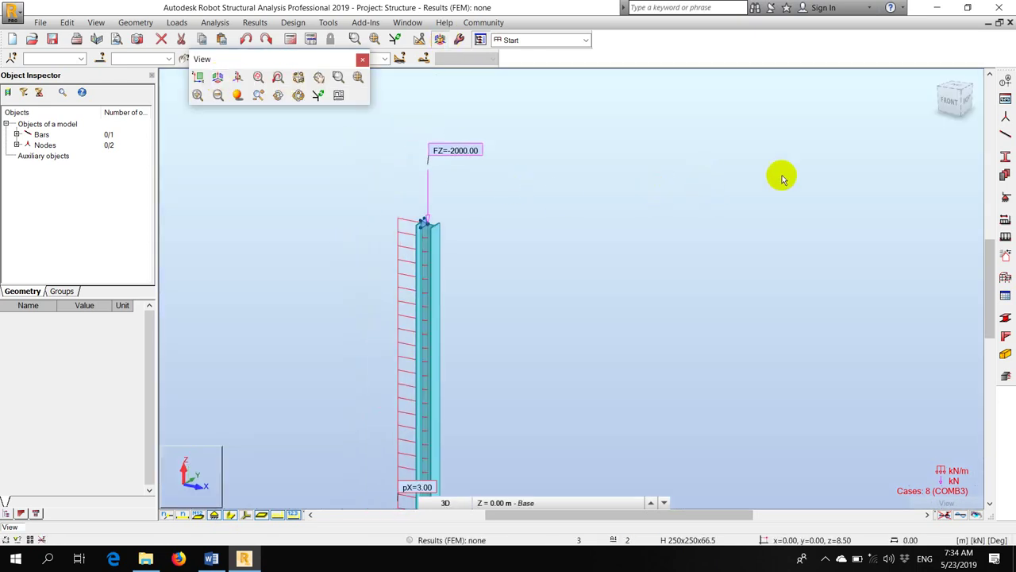
- Start a new steel section defined by its Ax, Iy, Iz properties, moving the section dialogs clear of the column
click(1006, 158)
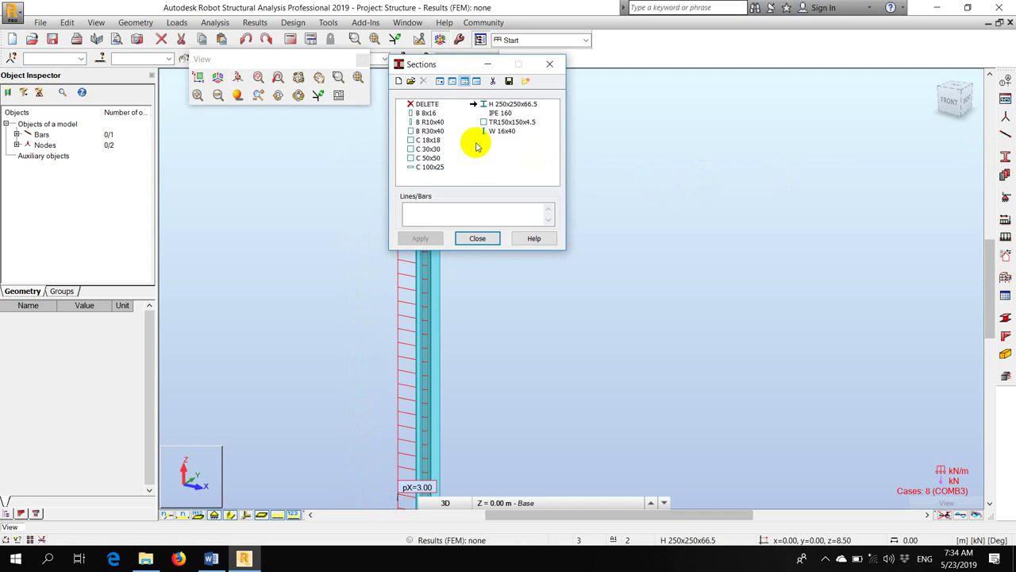
click(400, 81)
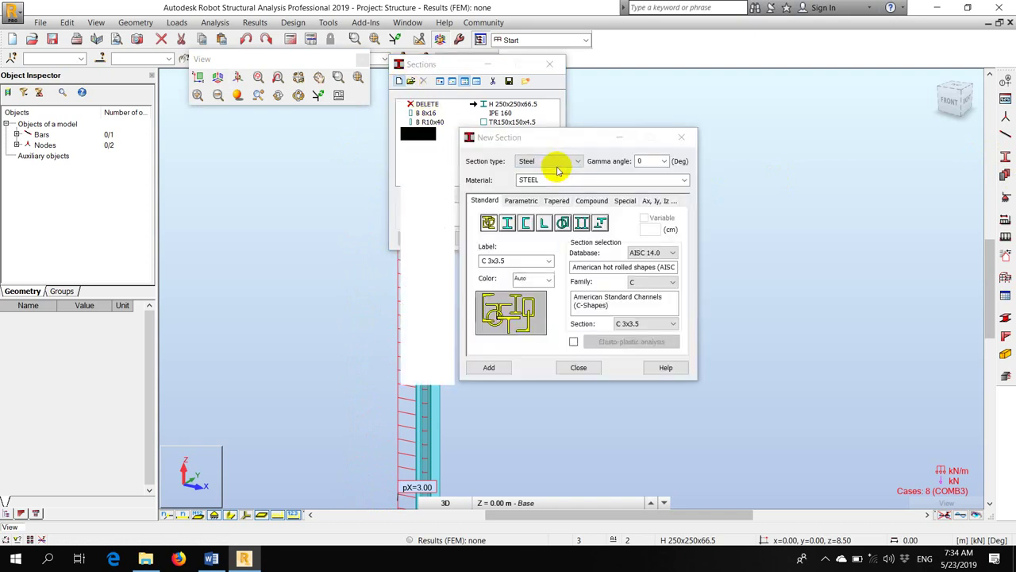
click(658, 201)
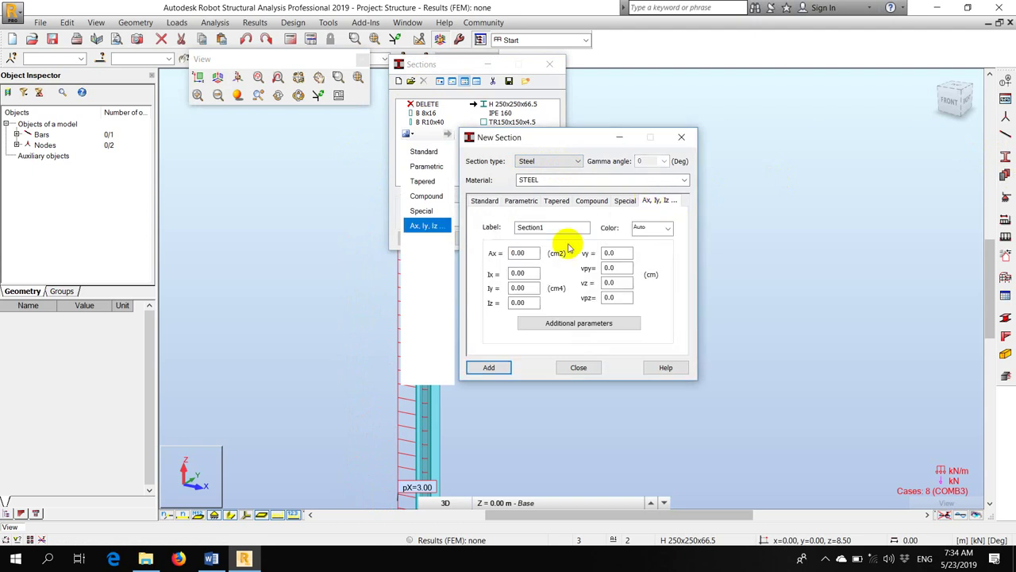
drag(489, 140, 665, 148)
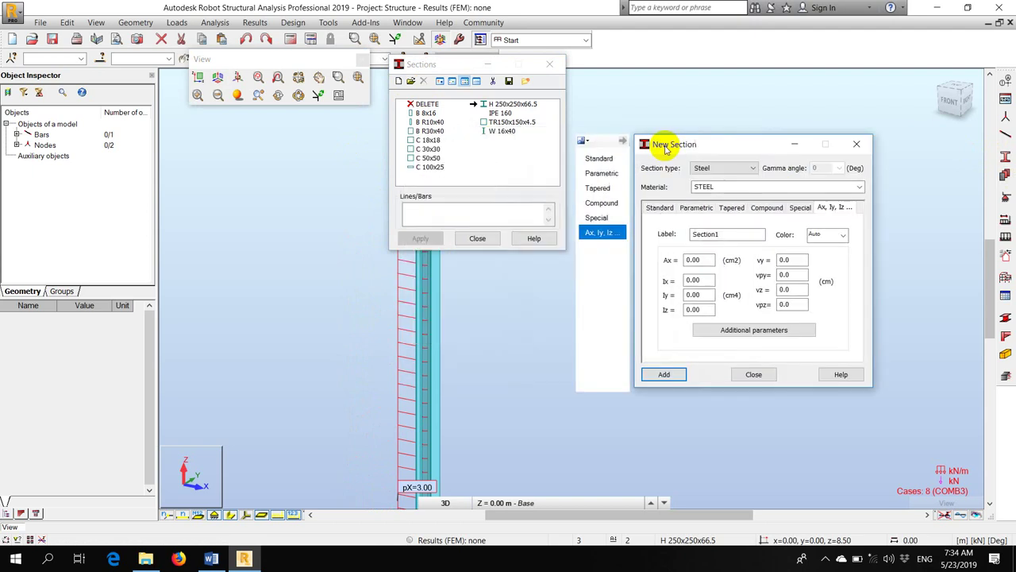
drag(461, 63, 575, 87)
- Consult the example data in the Word document and set the new section's area Ax to 100000 cm2
click(213, 558)
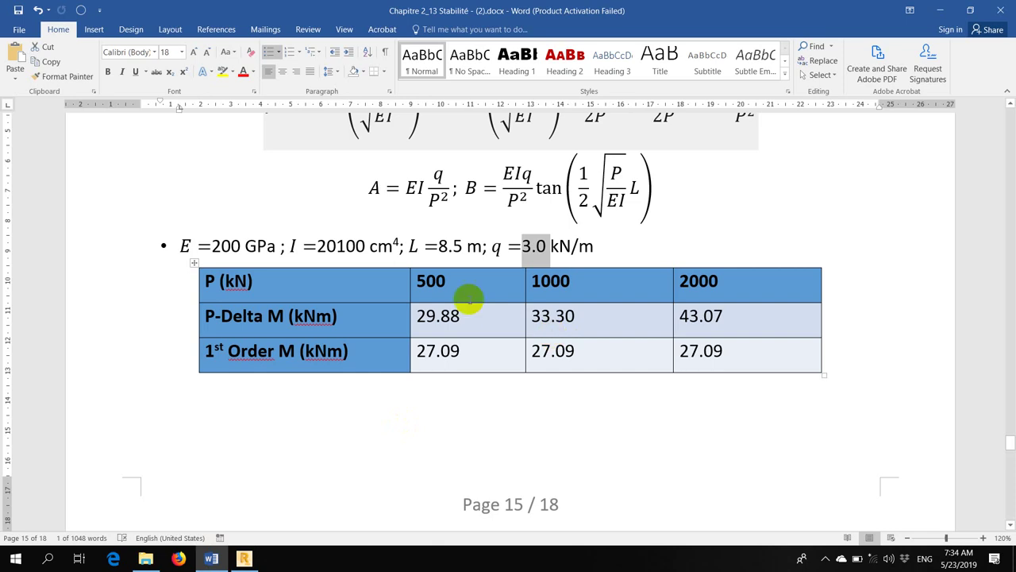
click(640, 245)
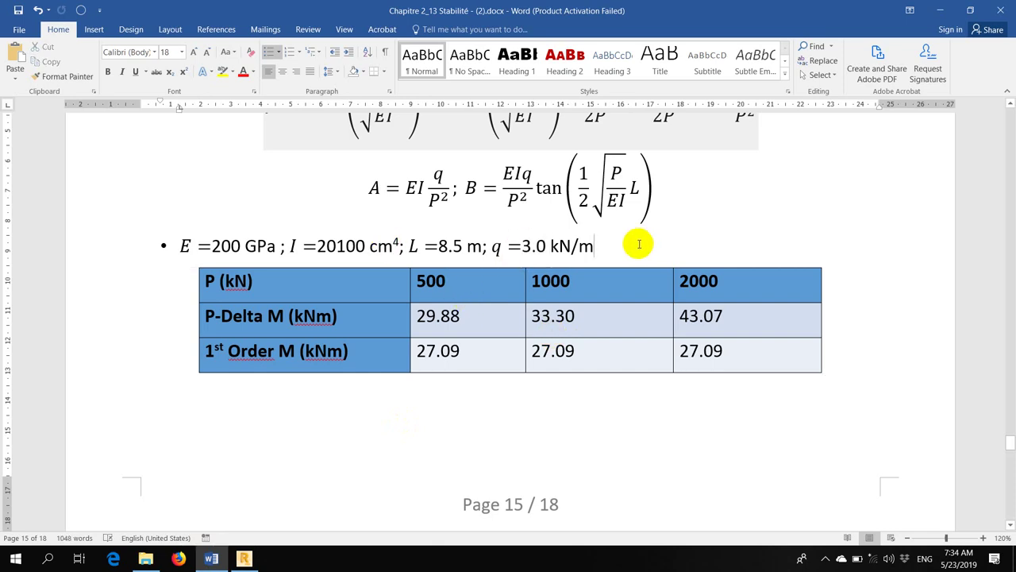
click(243, 558)
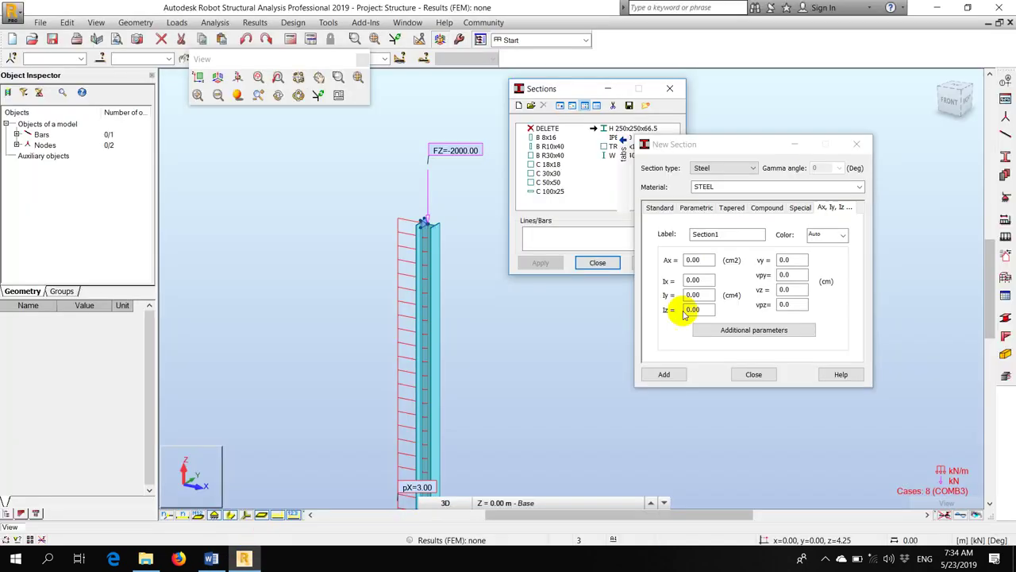
double_click(703, 259)
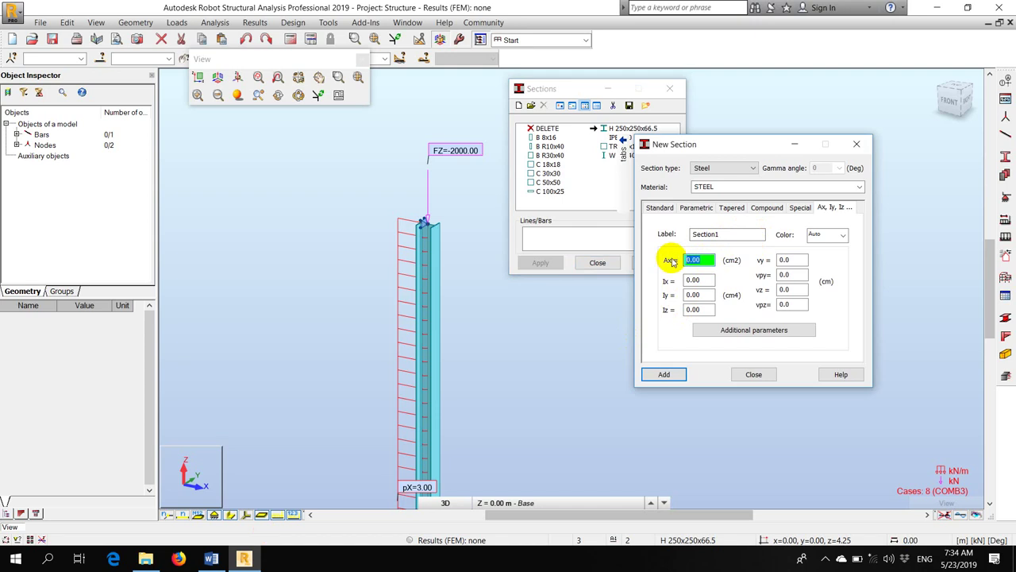
text(100000)
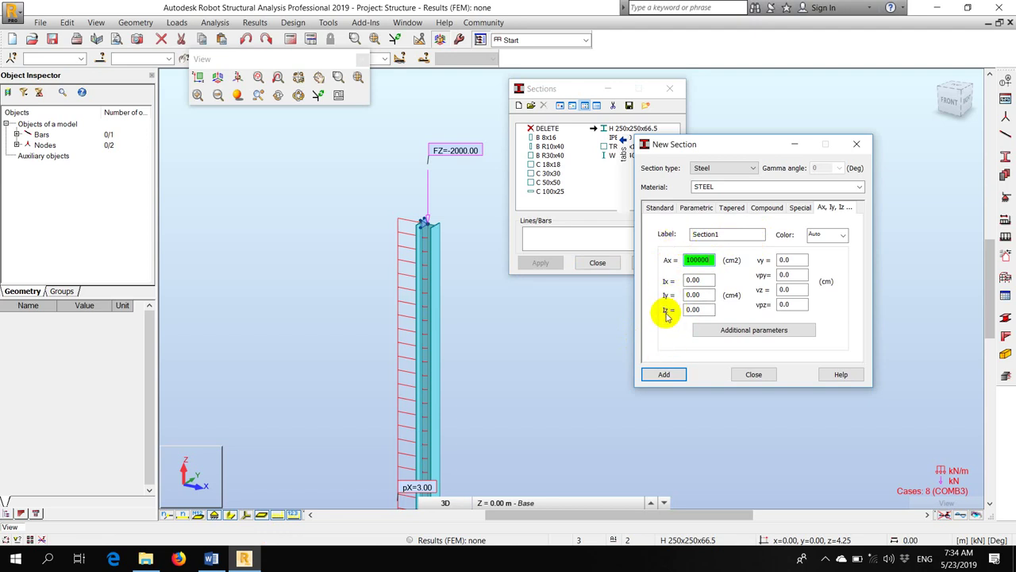
- Display the column's local axis system and hide its section shape to compare the axes with the lateral load direction
scroll(390, 223, down, 3)
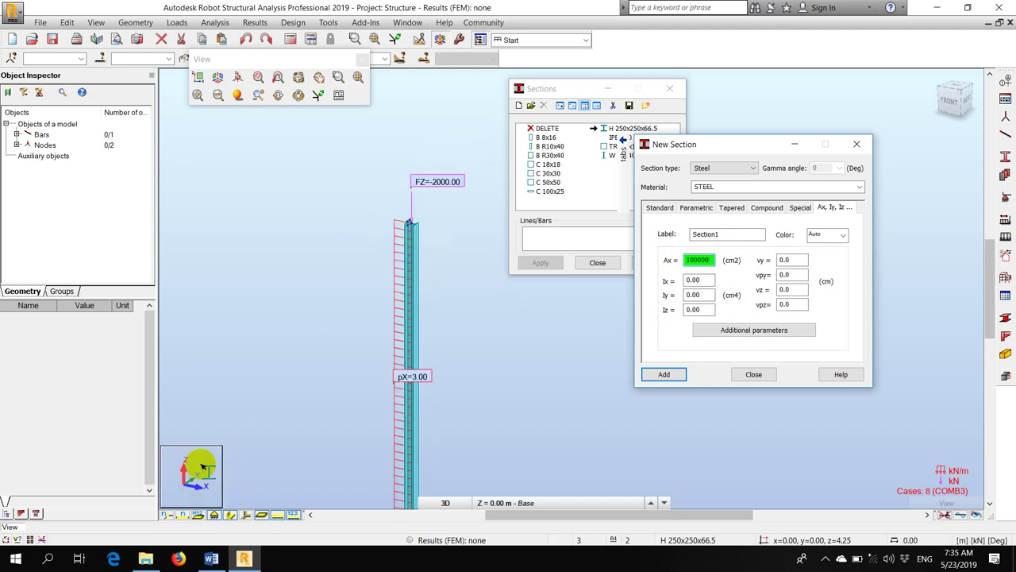
mouse_move(202, 471)
mouse_down()
mouse_move(186, 459)
mouse_move(193, 454)
mouse_up()
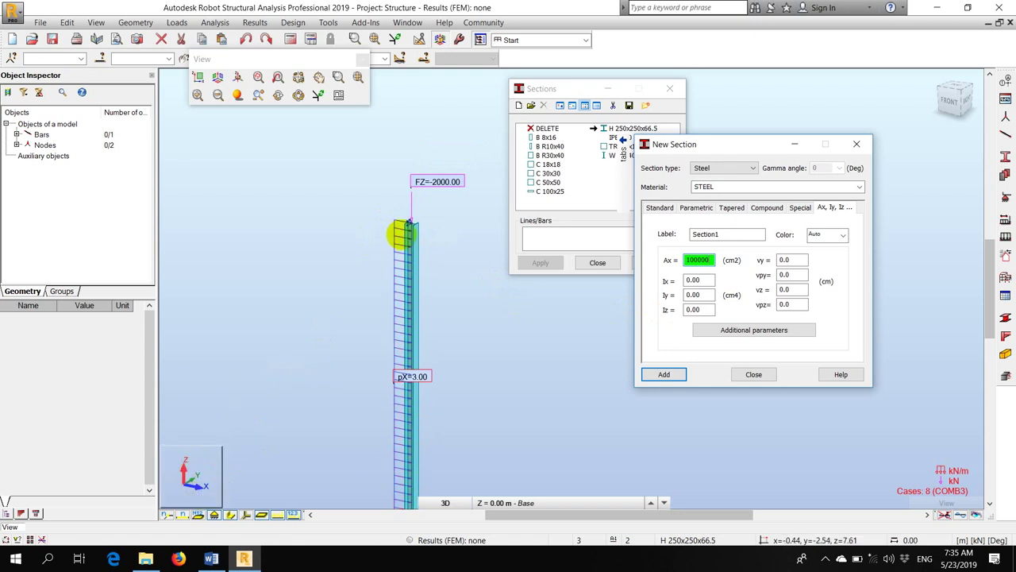
middle_drag(405, 318, 464, 258)
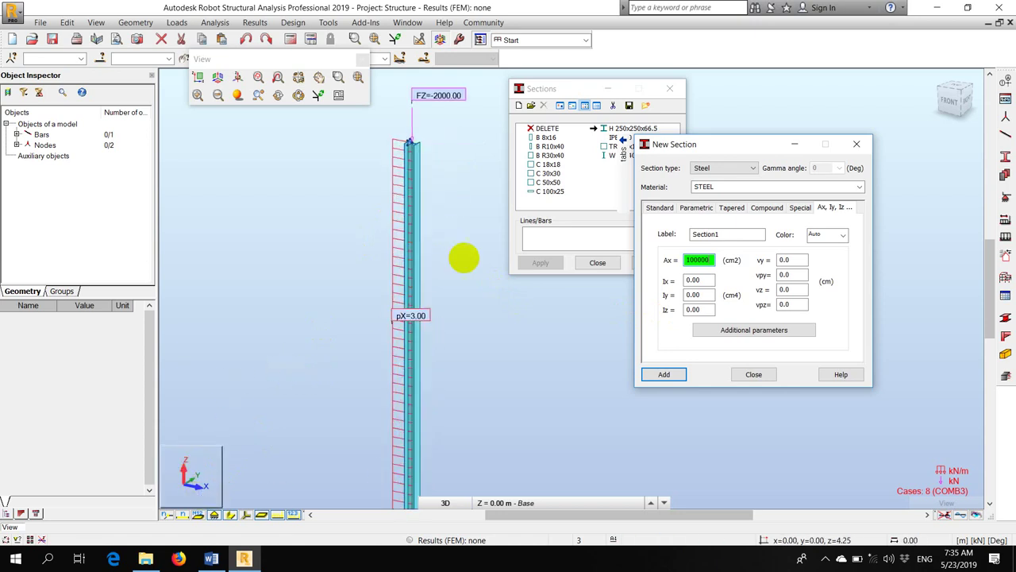
click(248, 516)
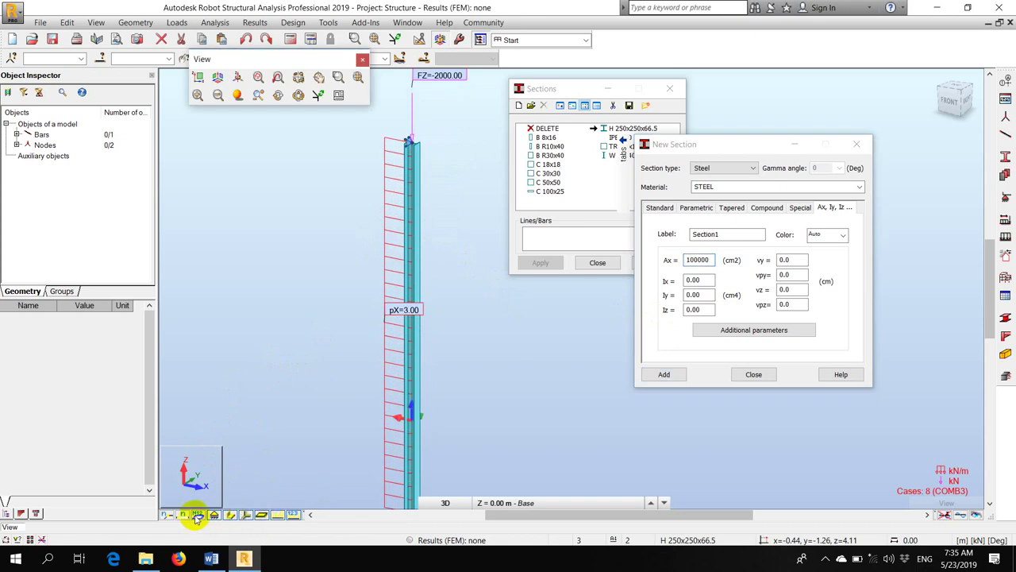
click(230, 515)
scroll(418, 452, up, 2)
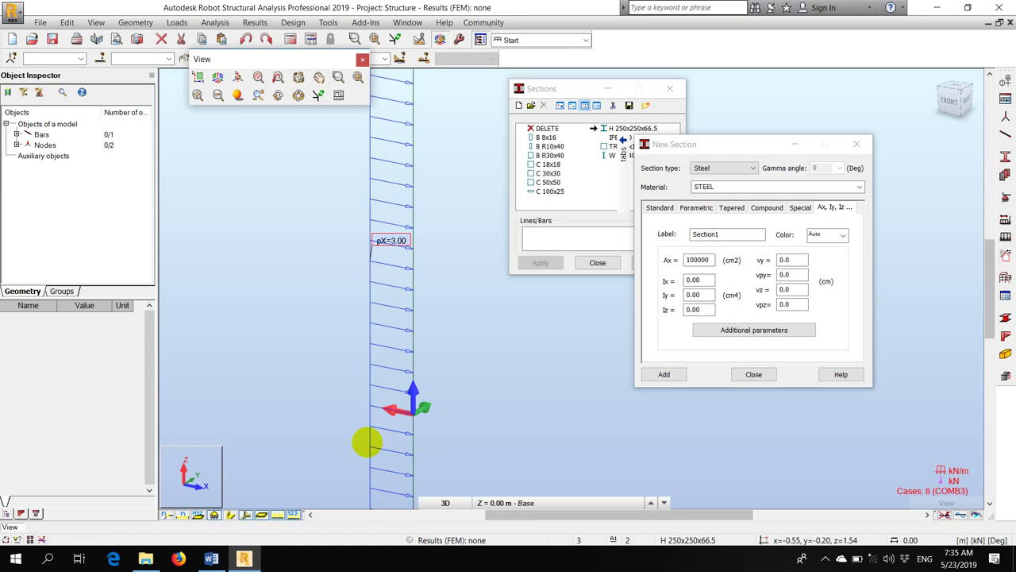
click(367, 443)
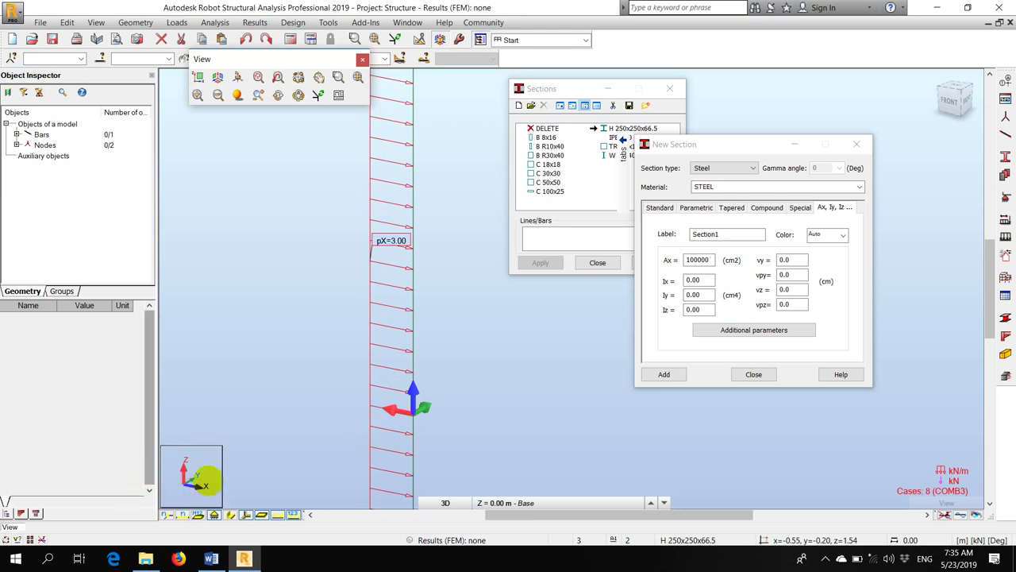
scroll(404, 386, down, 3)
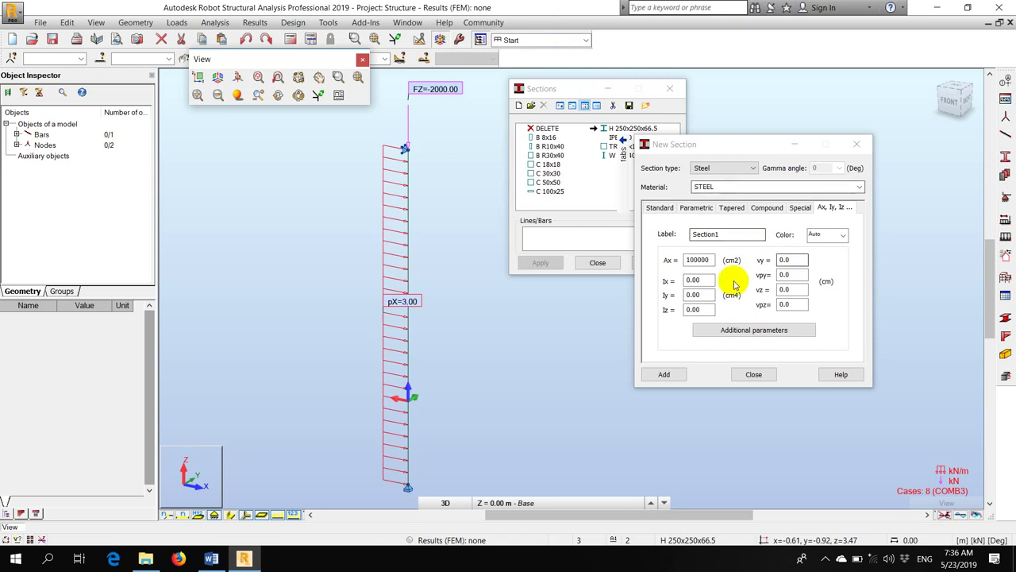
- Set the section's moment of inertia Iy to 20100 cm4, matching the I value in the Word document
double_click(683, 295)
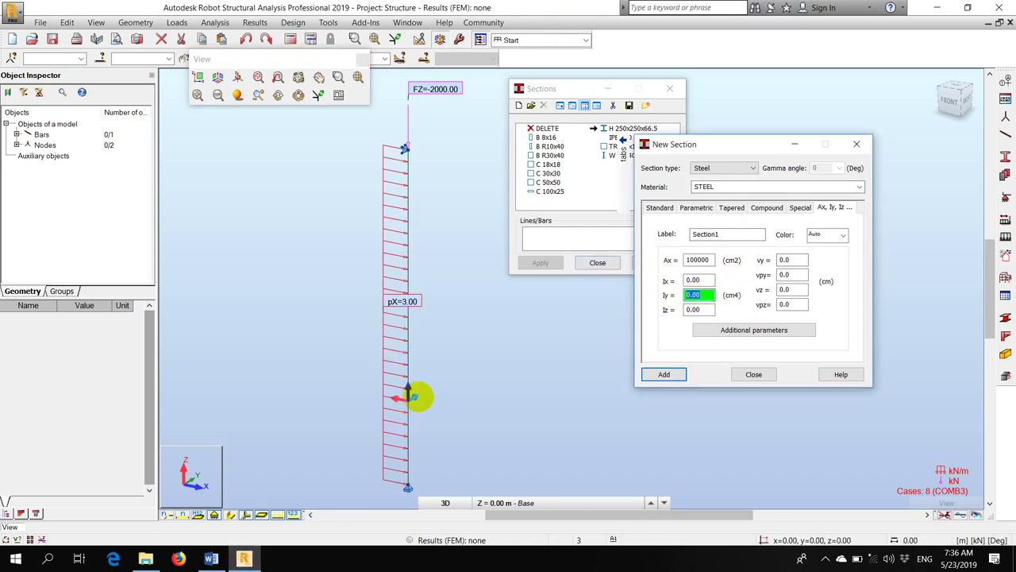
scroll(408, 409, up, 3)
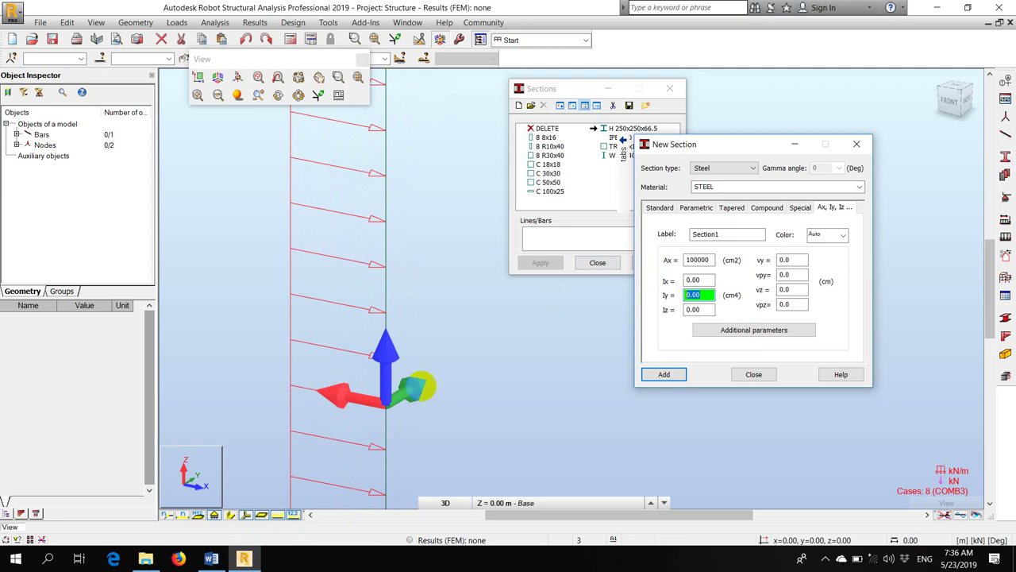
click(212, 558)
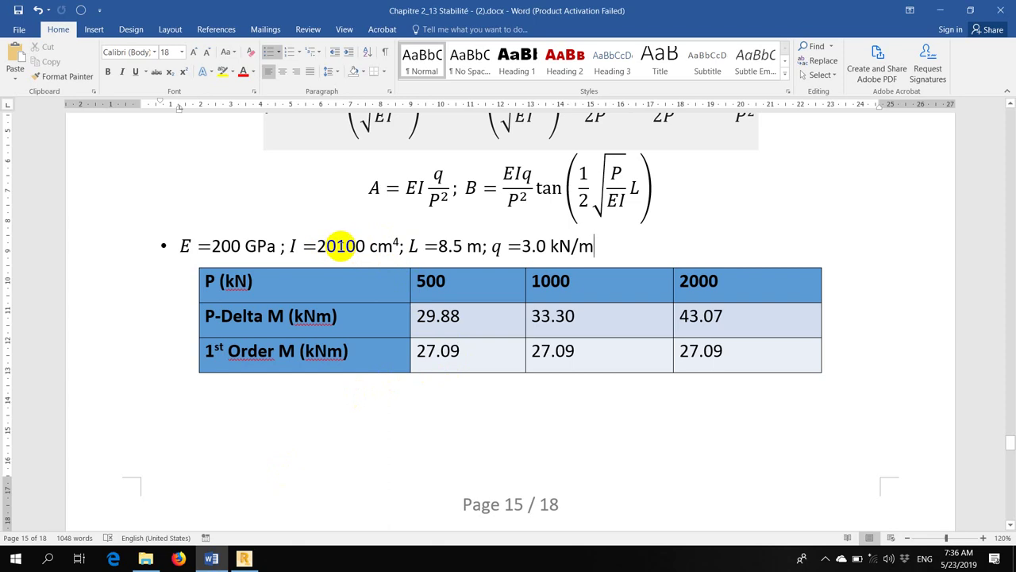
click(246, 559)
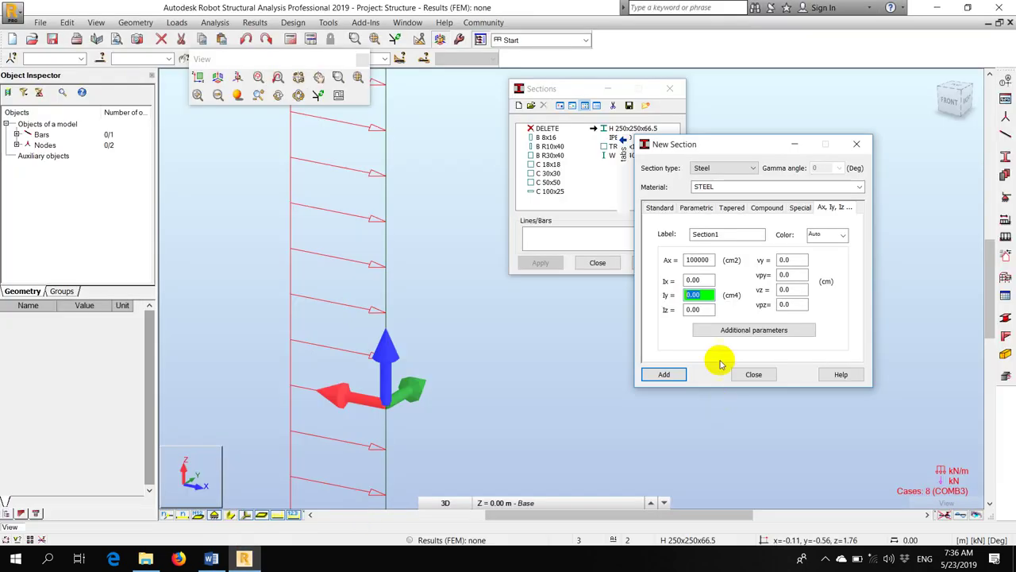
double_click(709, 296)
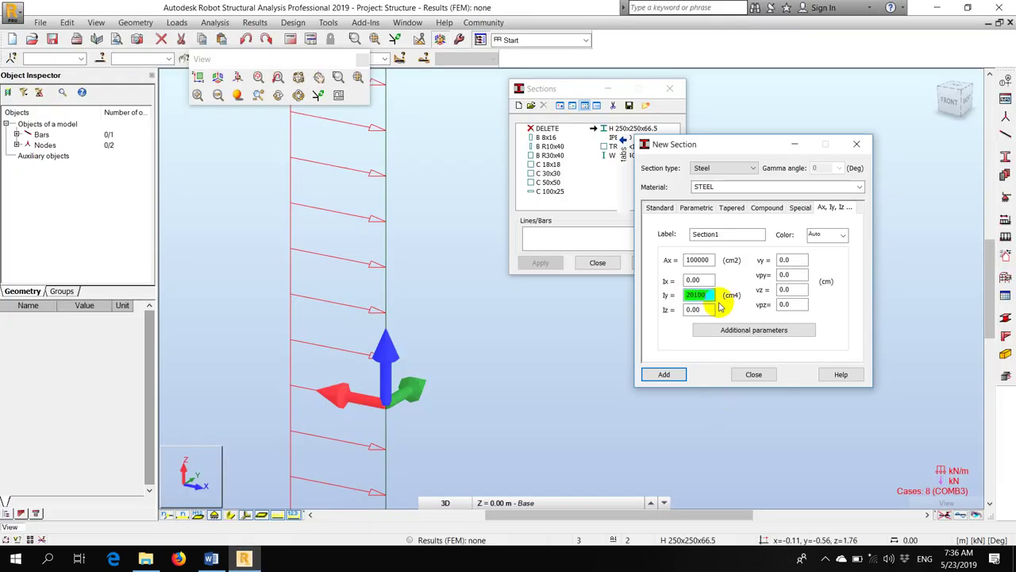
- Set both Ix and Iz of the new section to 10000 cm4
double_click(695, 280)
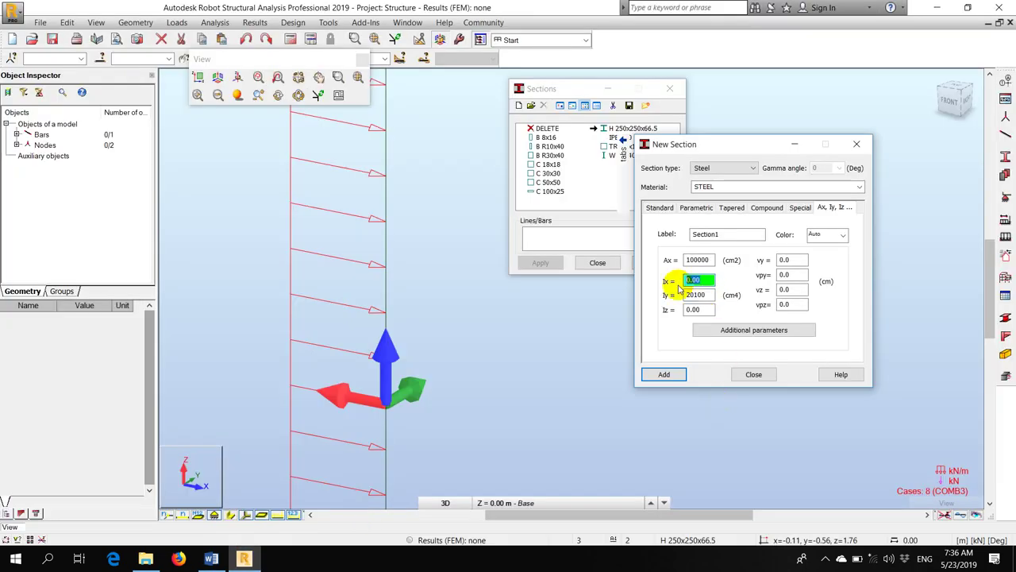
text(10000)
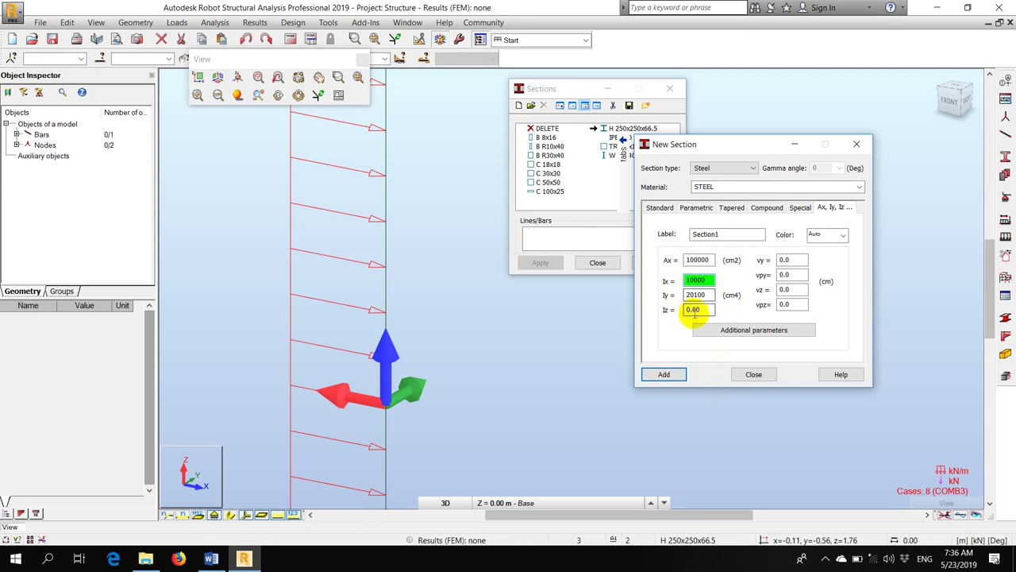
double_click(689, 311)
text(10000)
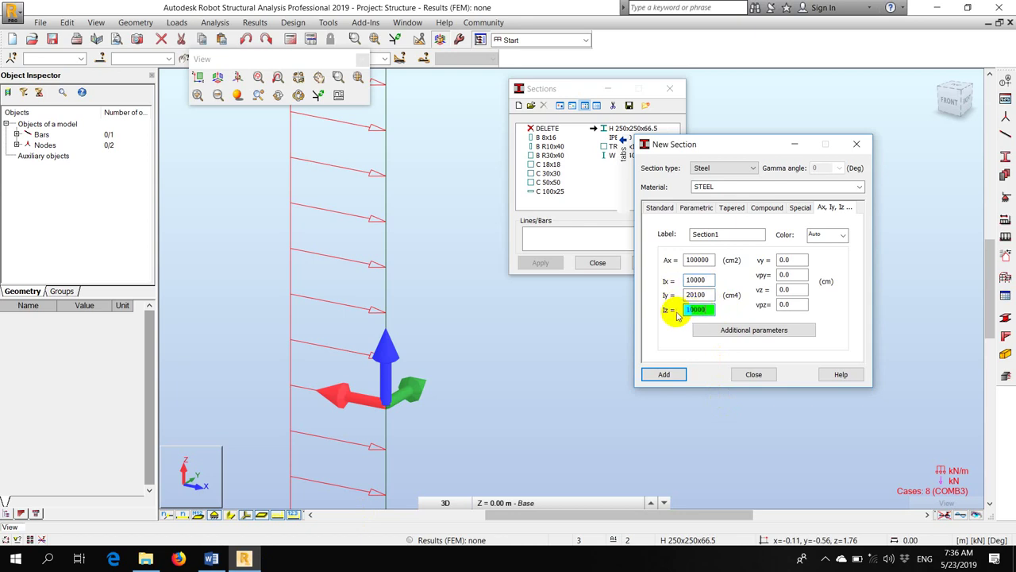
- Set the section's extreme fibre distances vy, vpy, vz and vpz to 100 cm each
double_click(770, 260)
text(100)
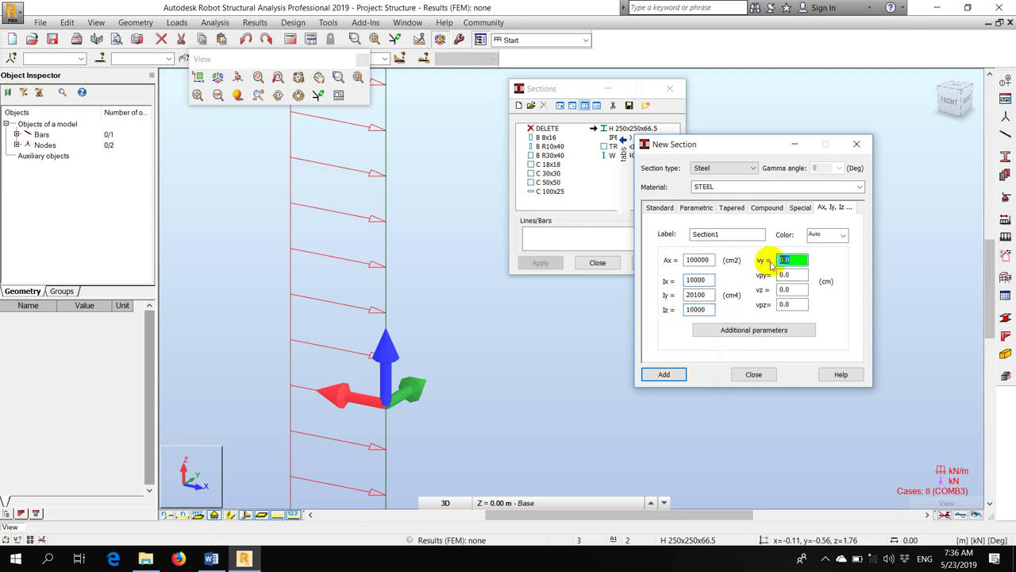
double_click(764, 273)
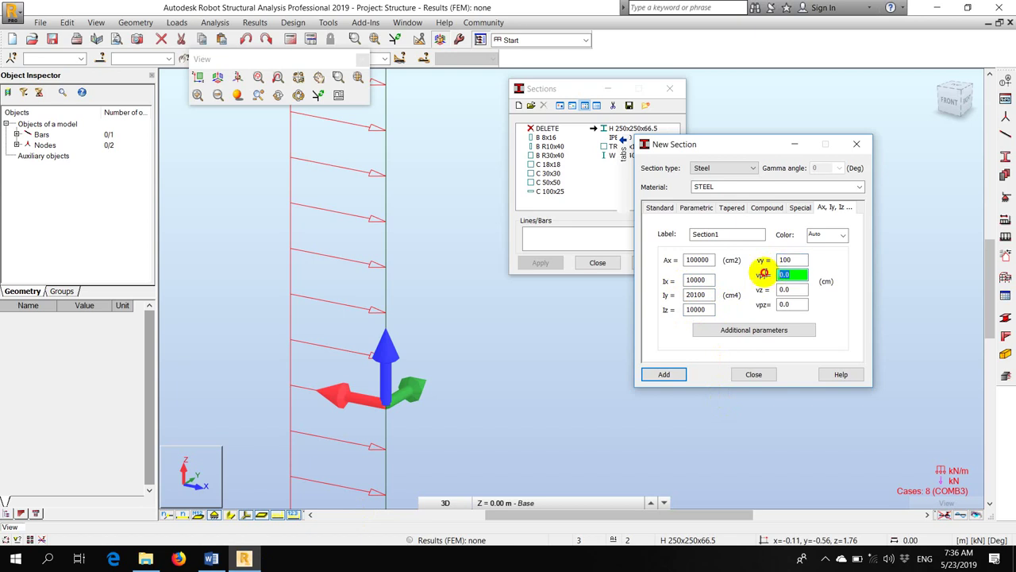
text(100)
double_click(762, 289)
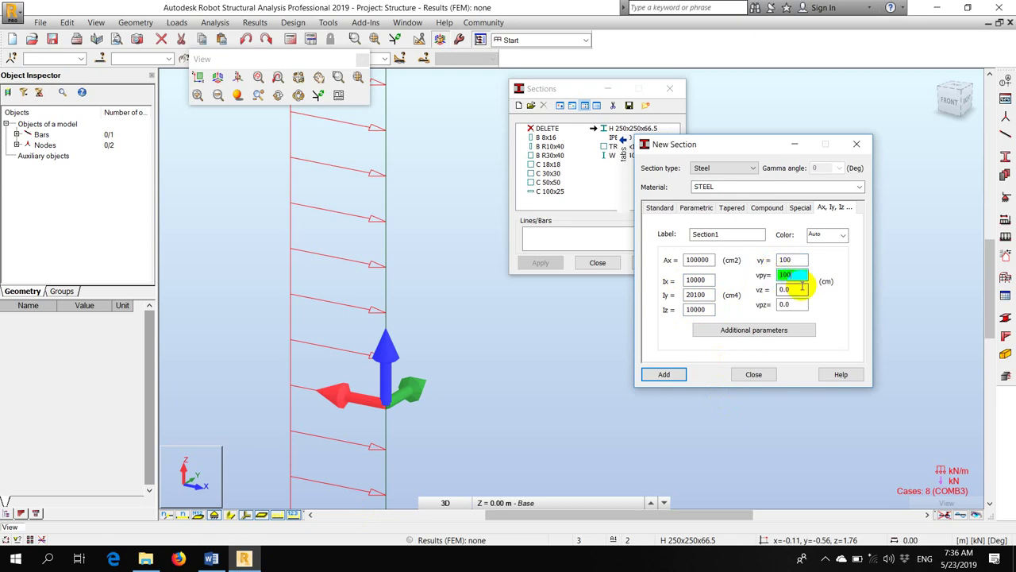
text(100)
double_click(762, 305)
text(1)
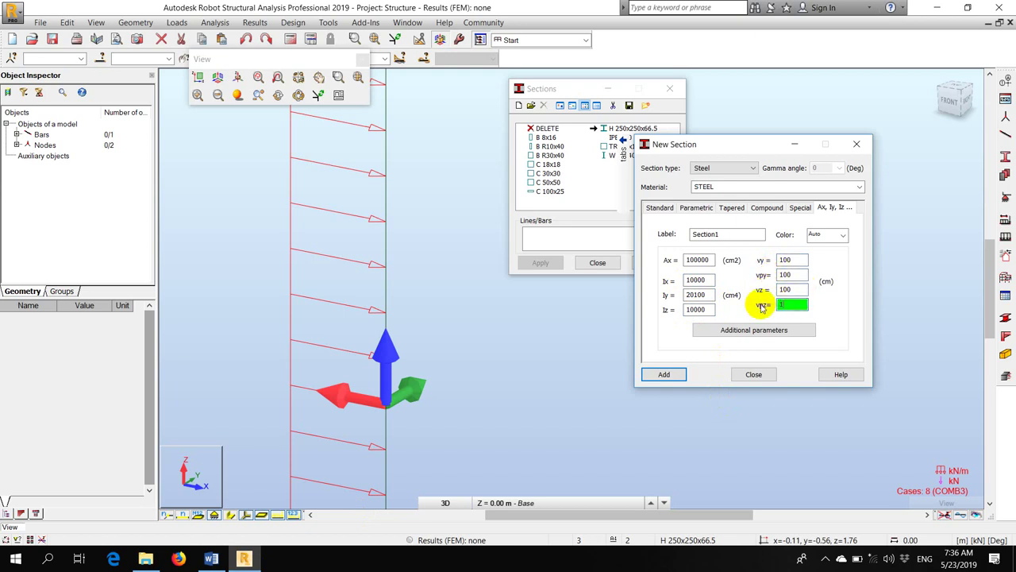
text(00)
- Add the section as Section1 in STEEL to the section list and close its definition dialog
click(669, 374)
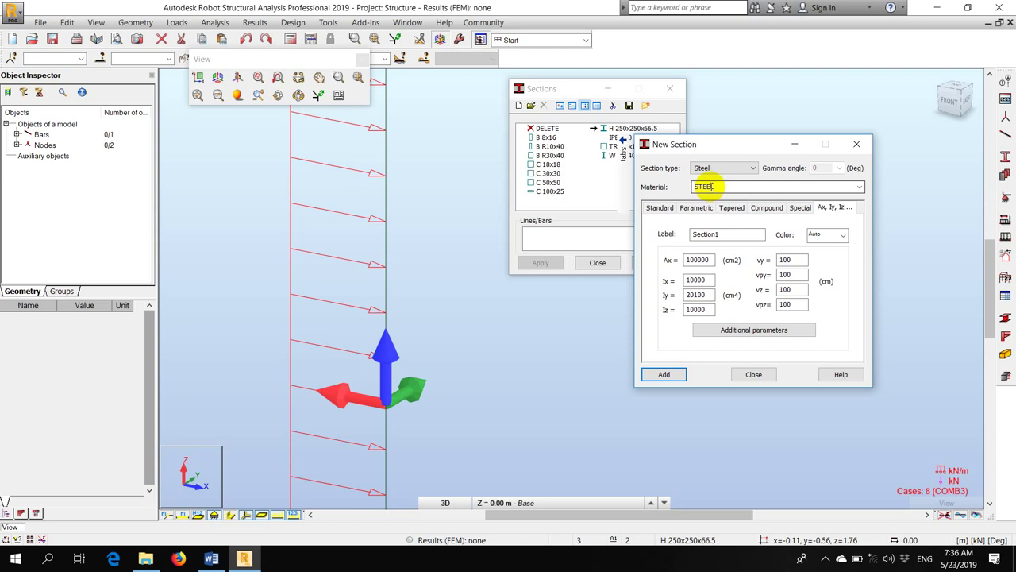
click(675, 374)
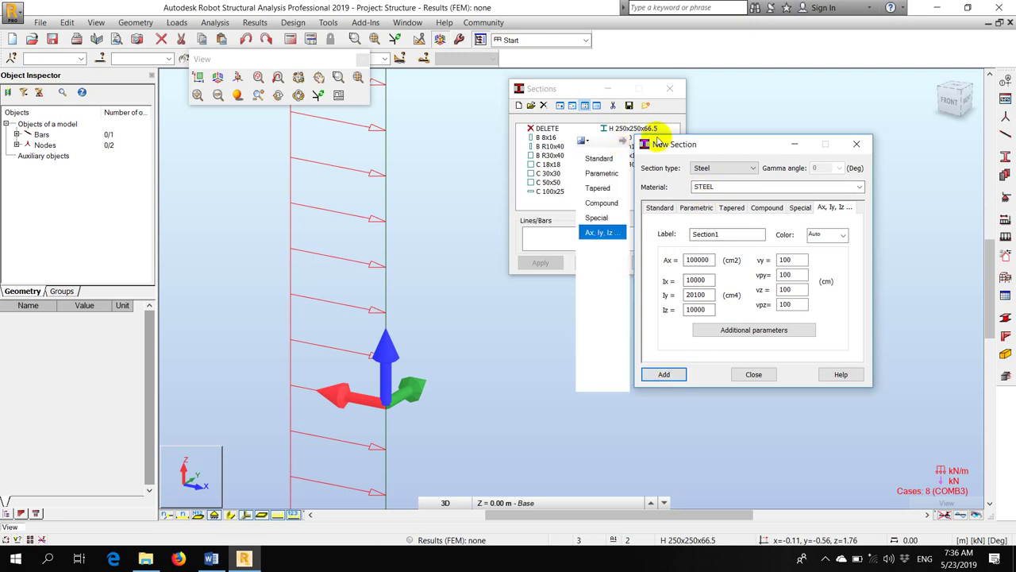
click(754, 374)
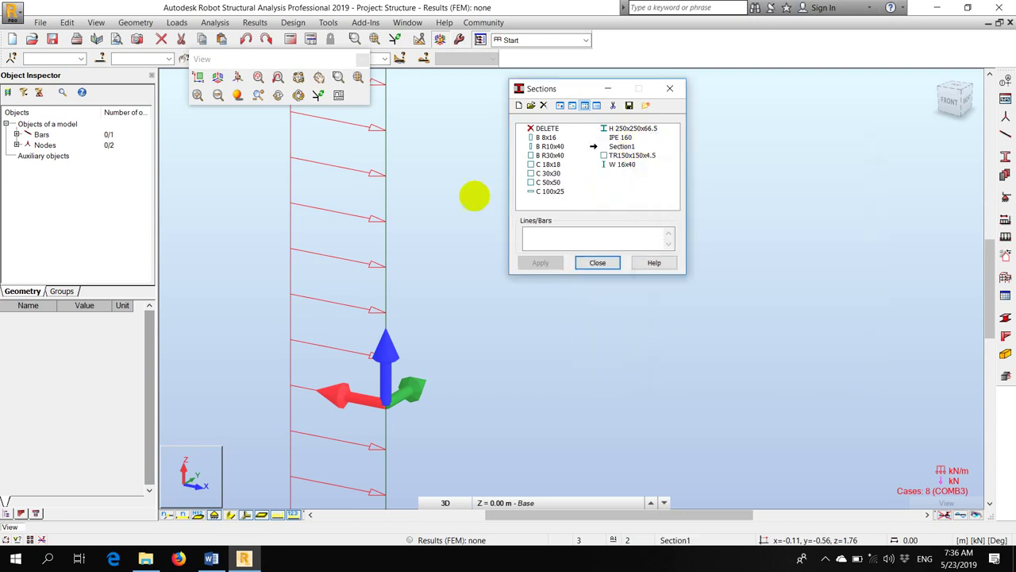
- Assign Section1 to the column bar, close the Sections dialog, and move the View toolbar away from the column
click(386, 207)
scroll(408, 294, down, 3)
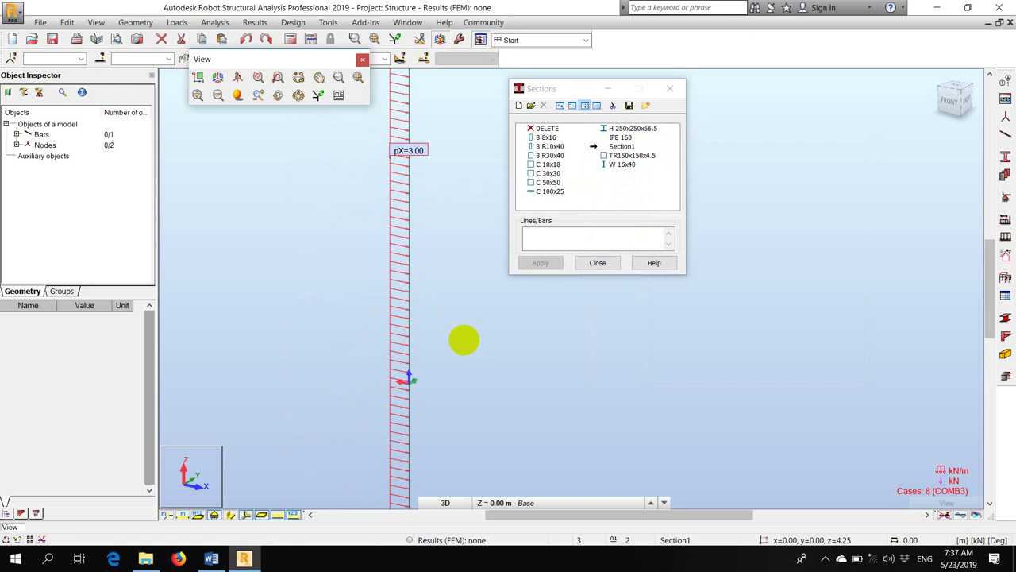
scroll(464, 340, down, 1)
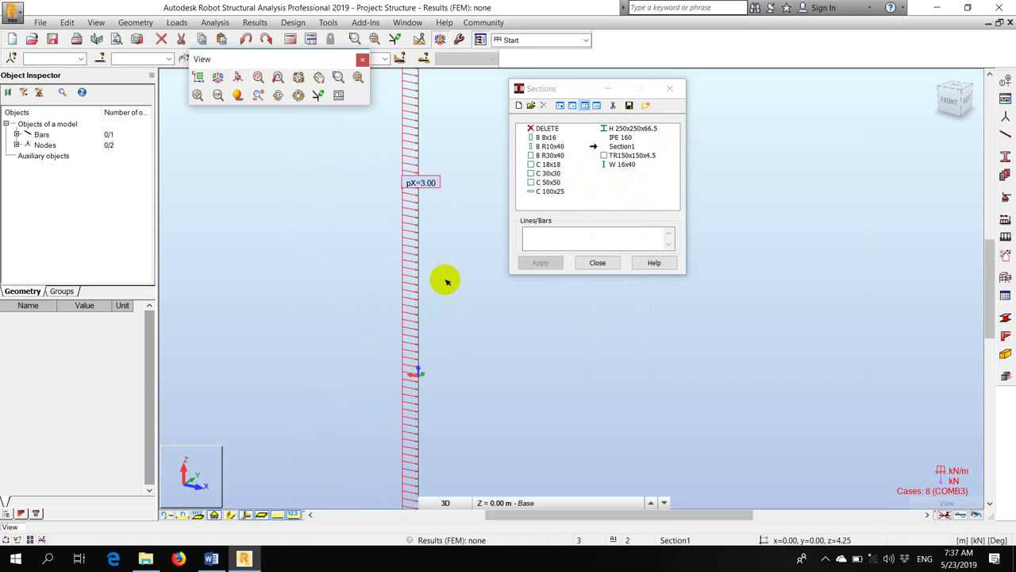
click(600, 263)
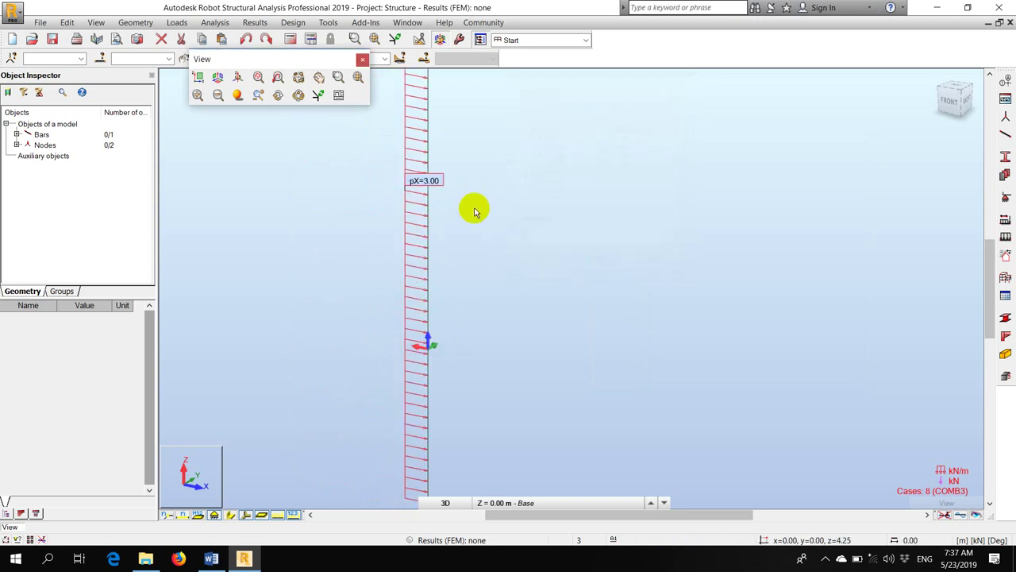
drag(312, 62, 679, 233)
click(416, 233)
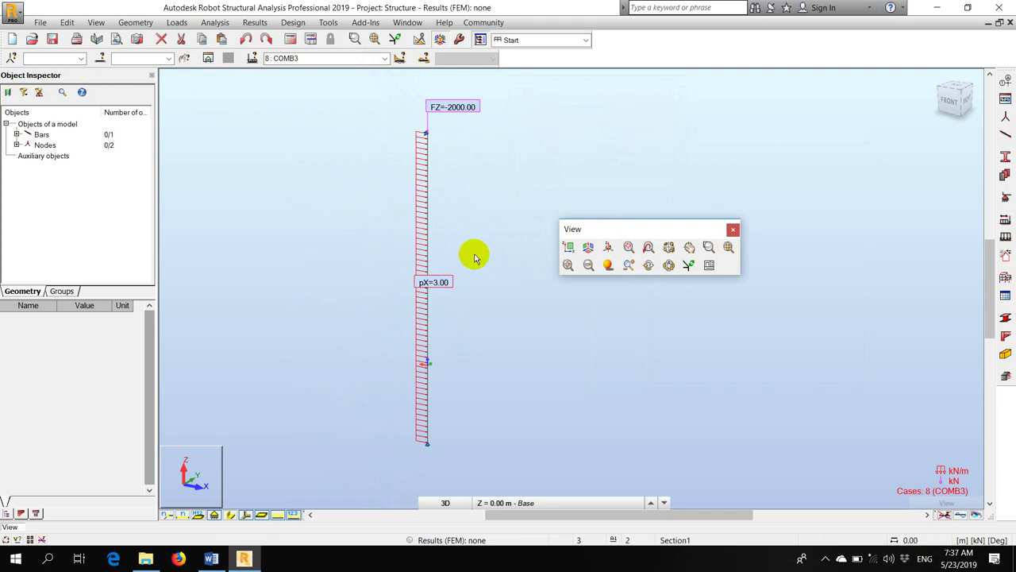
- Save the project as p-delta in the column folder in ROBOT (*.rtd) format
click(52, 39)
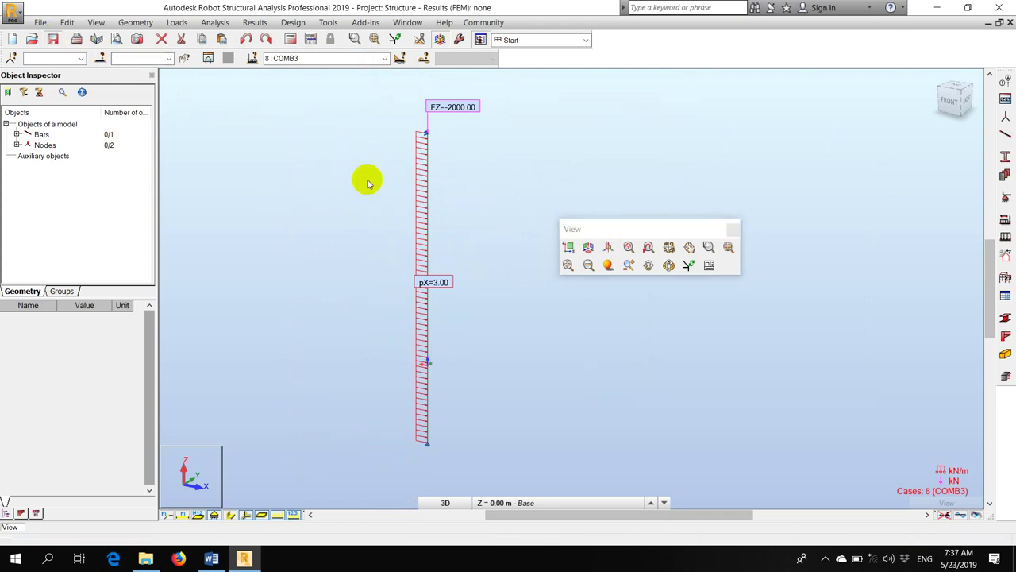
click(420, 156)
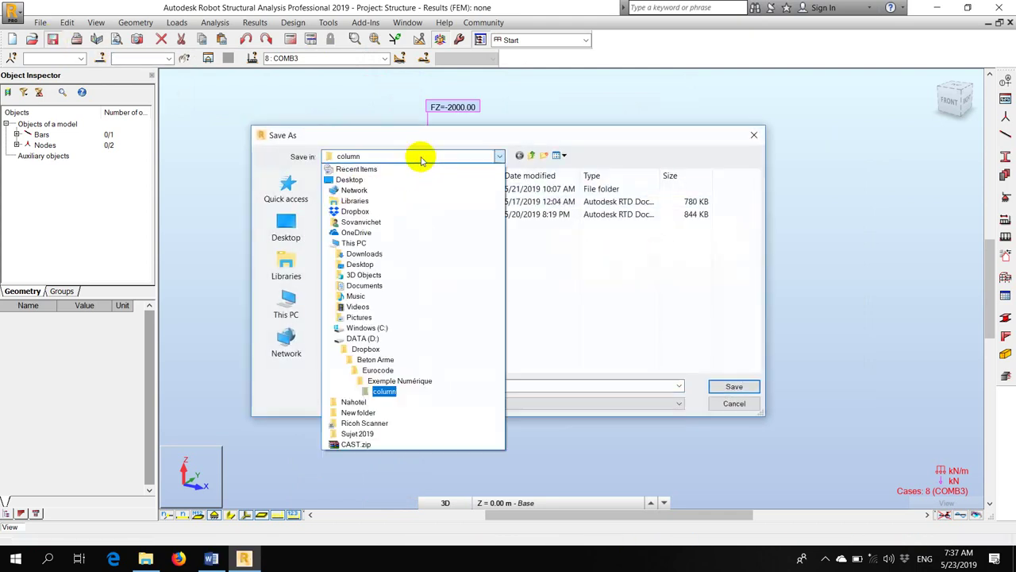
click(421, 159)
click(437, 385)
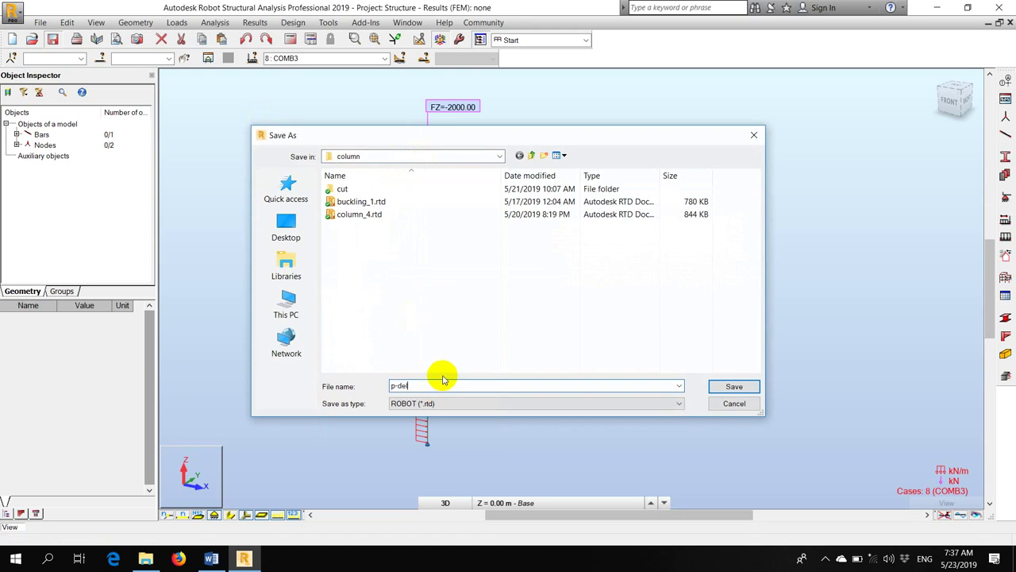
text(p-delta)
key(Return)
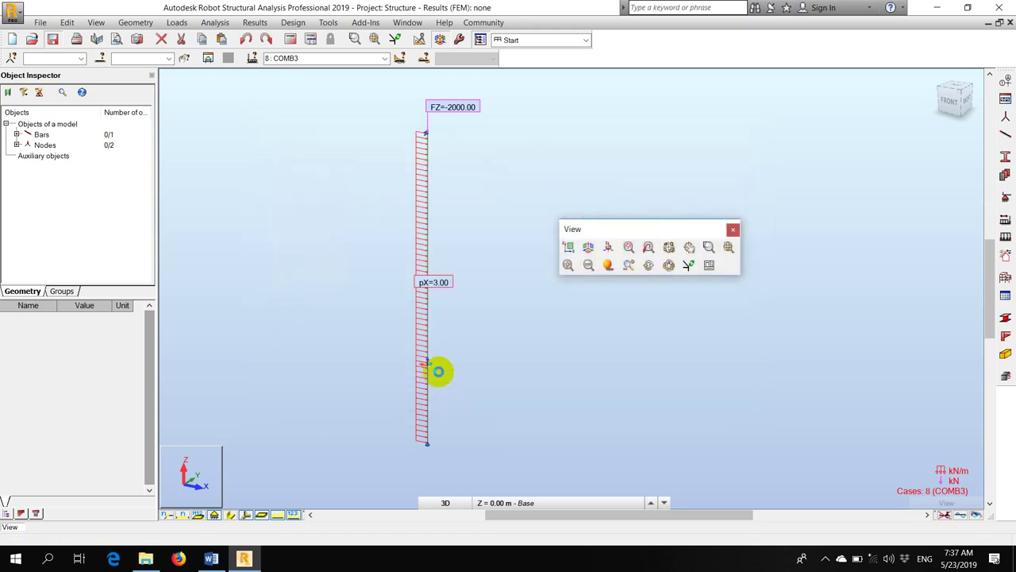
click(438, 371)
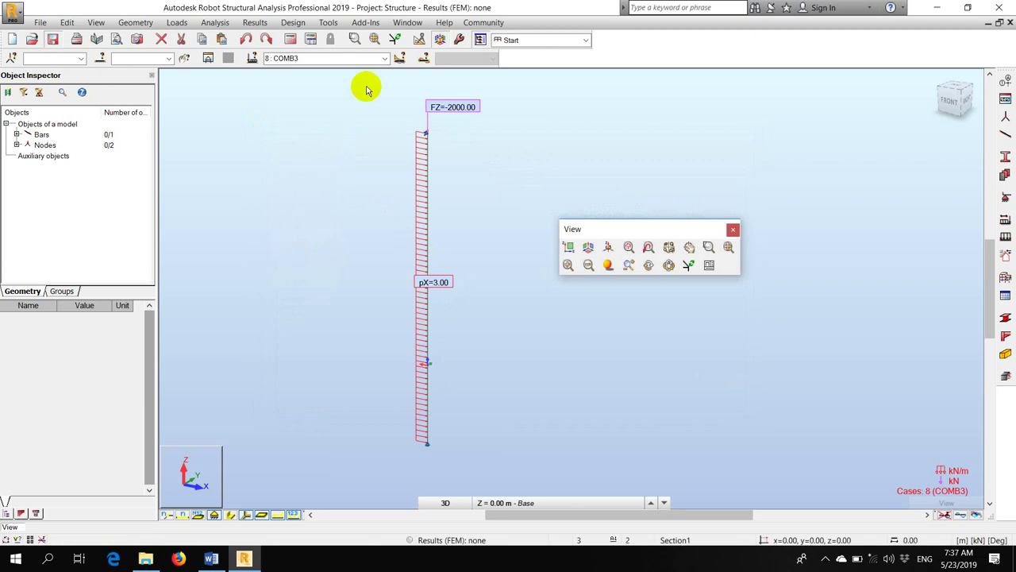
- Open the analysis types list and select combination COMB1
click(383, 58)
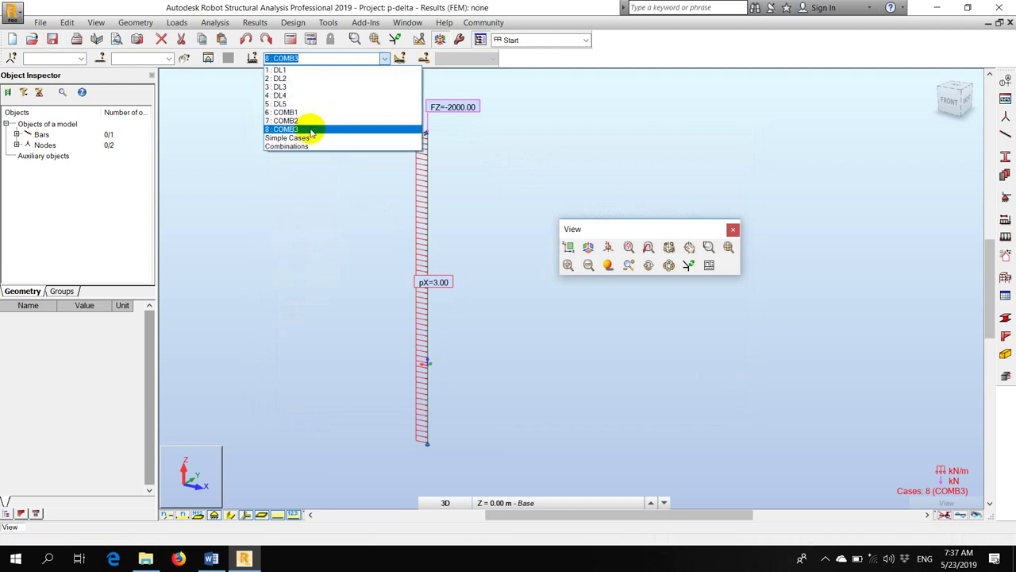
click(272, 28)
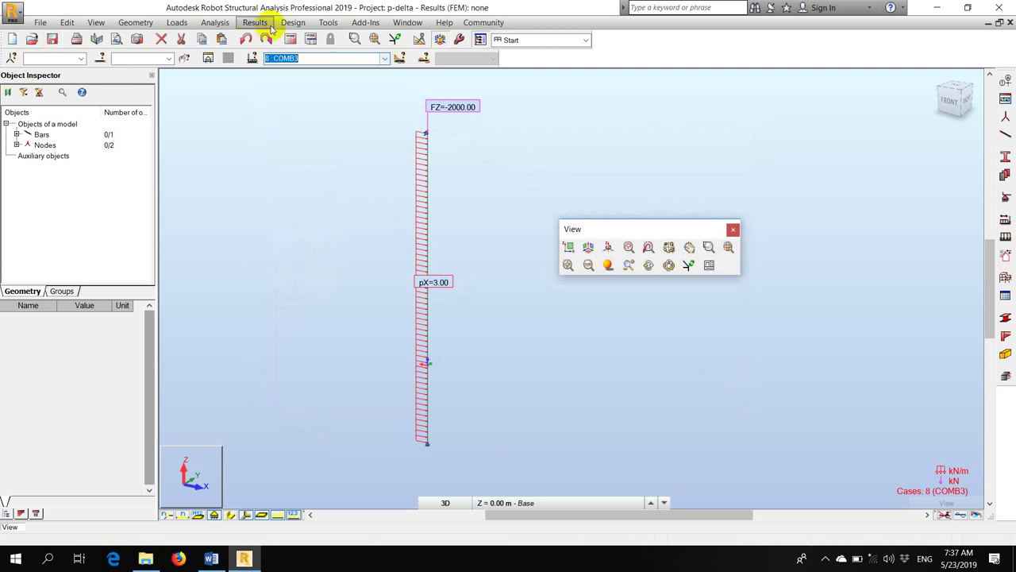
click(214, 23)
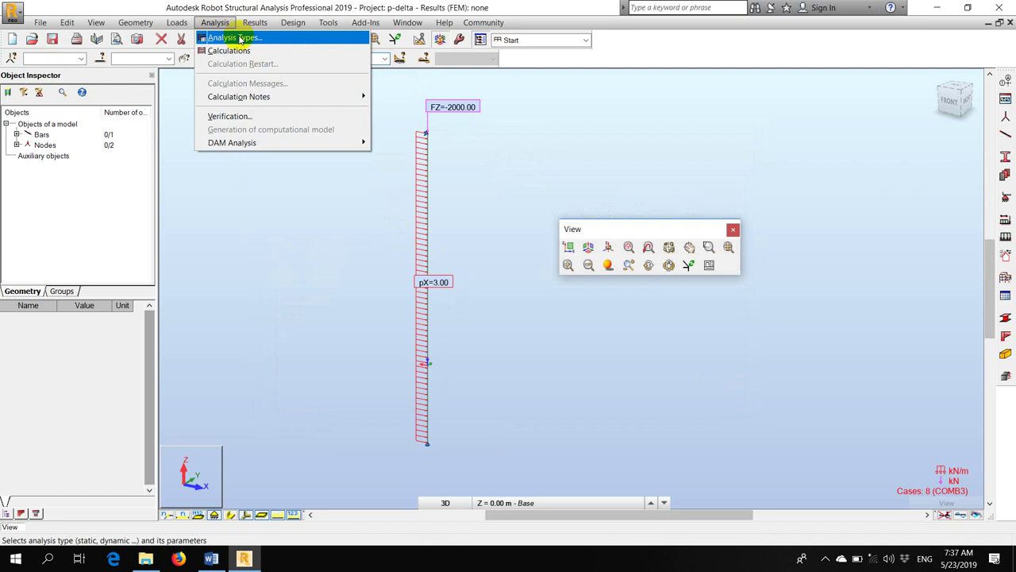
click(238, 38)
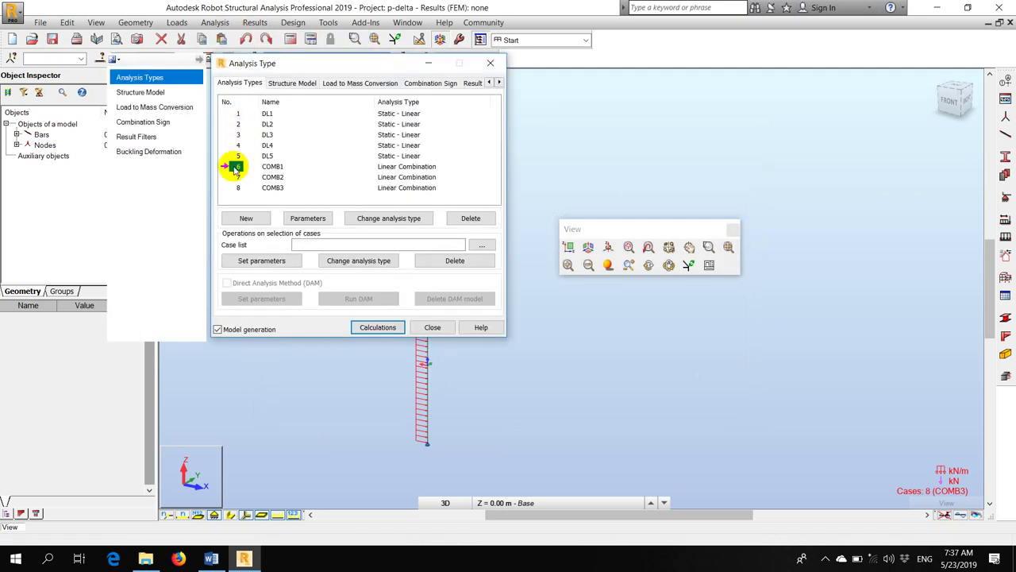
click(236, 167)
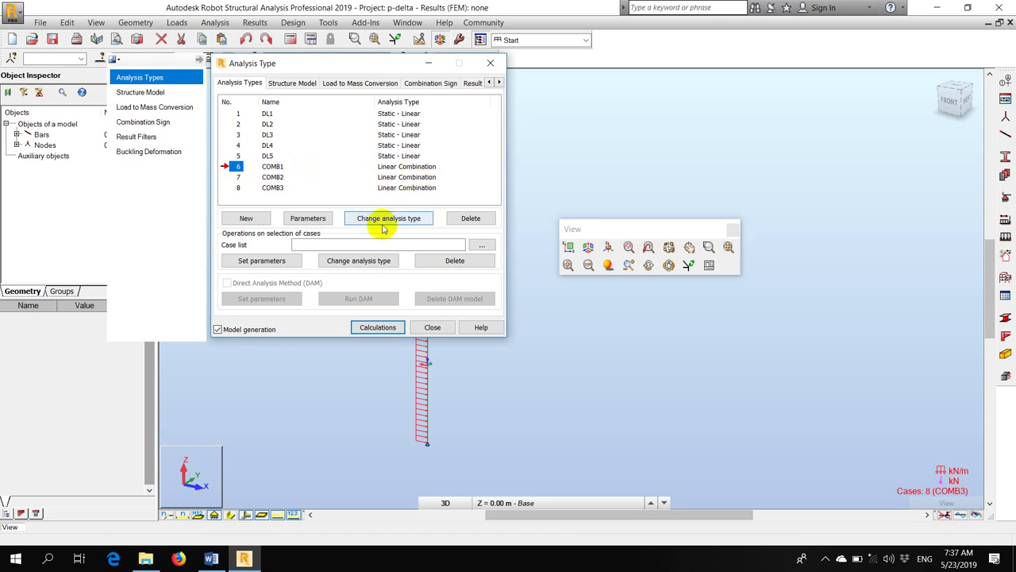
- Try the P-Delta option in COMB1's static analysis parameters, then clear it and accept the parameters as a linear combination
click(311, 219)
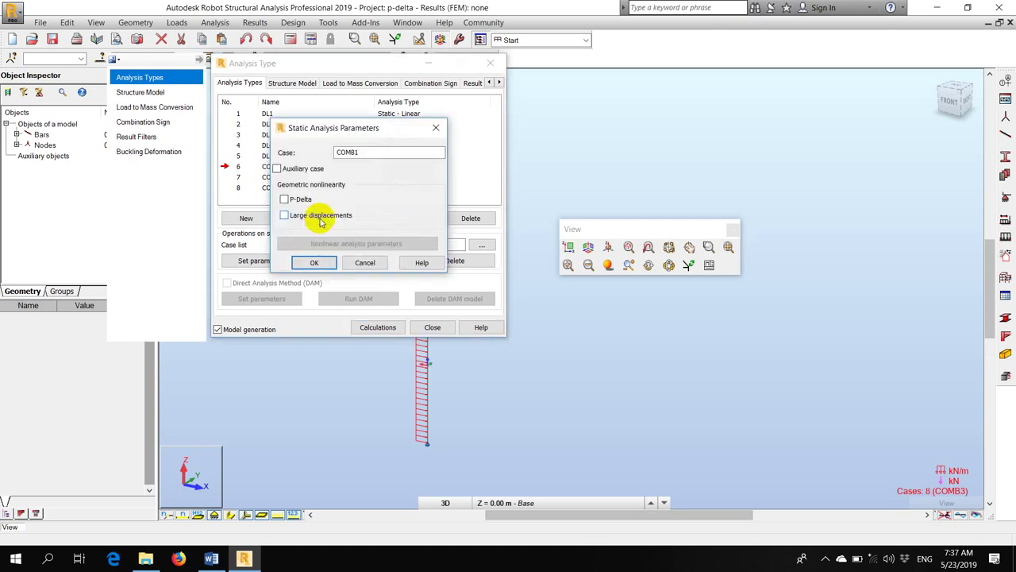
click(300, 201)
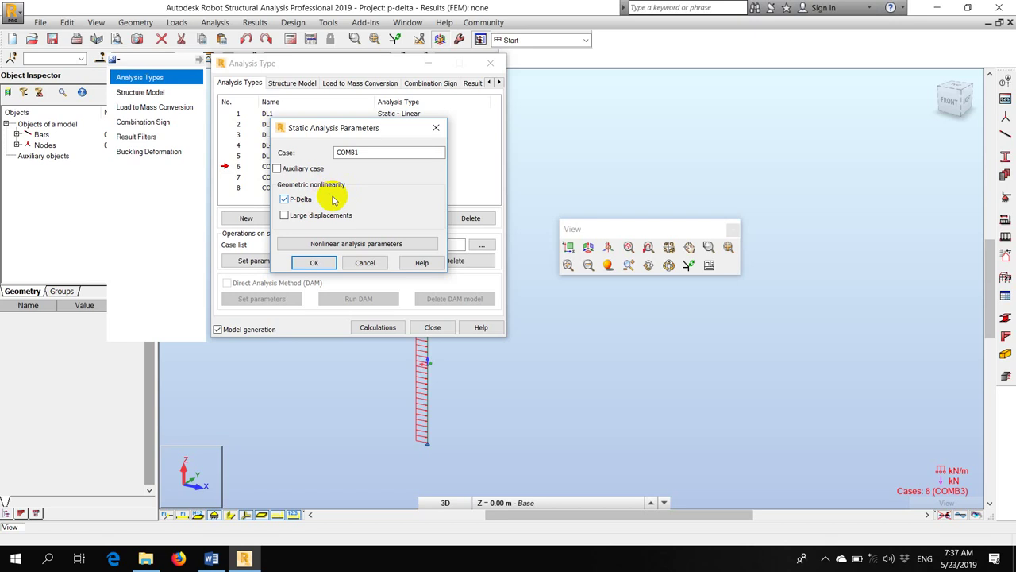
click(285, 215)
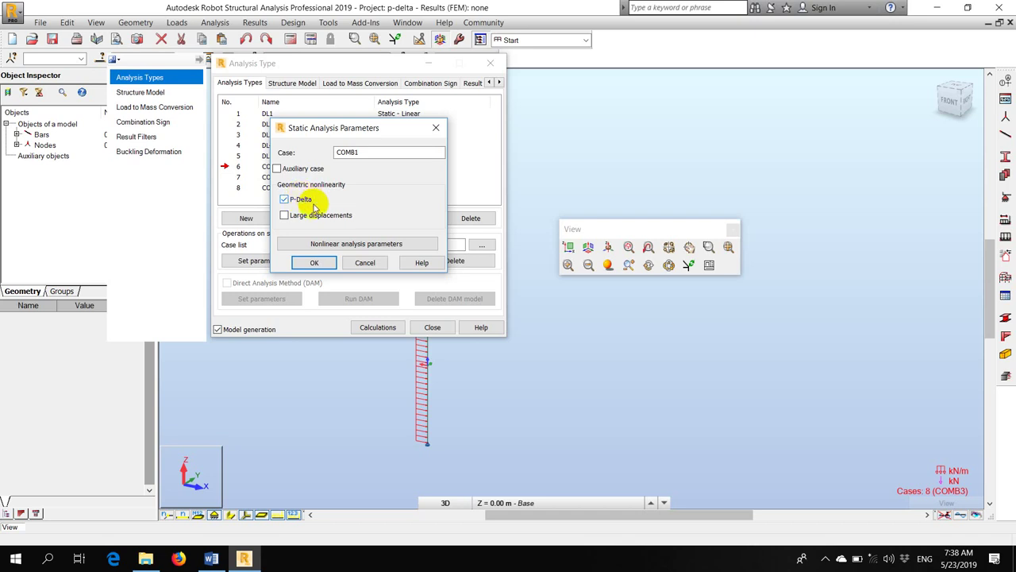
click(301, 203)
click(314, 263)
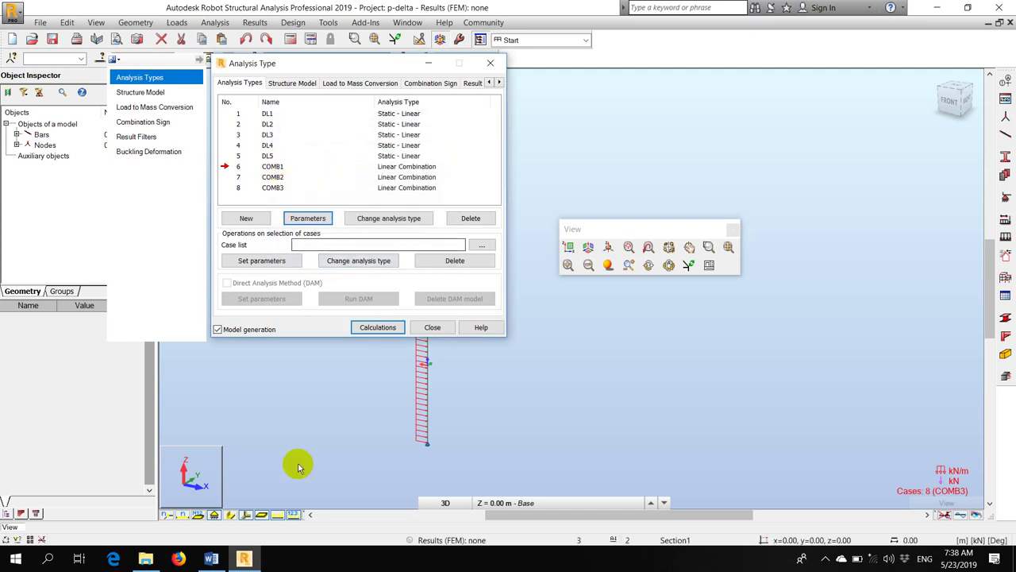
- Switch to the Word document and examine the 1st Order M row of the moment table
click(211, 559)
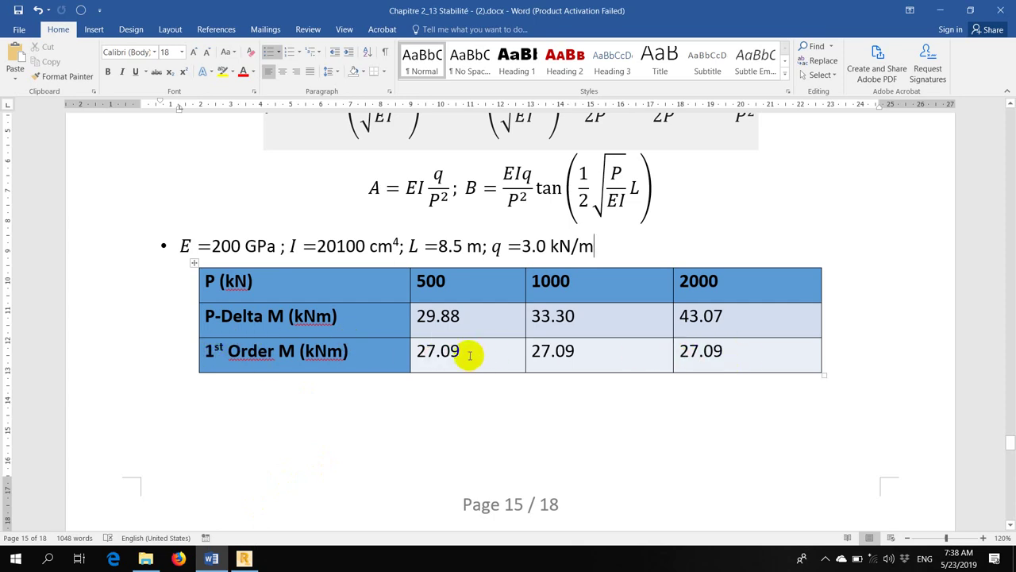
drag(721, 354, 411, 362)
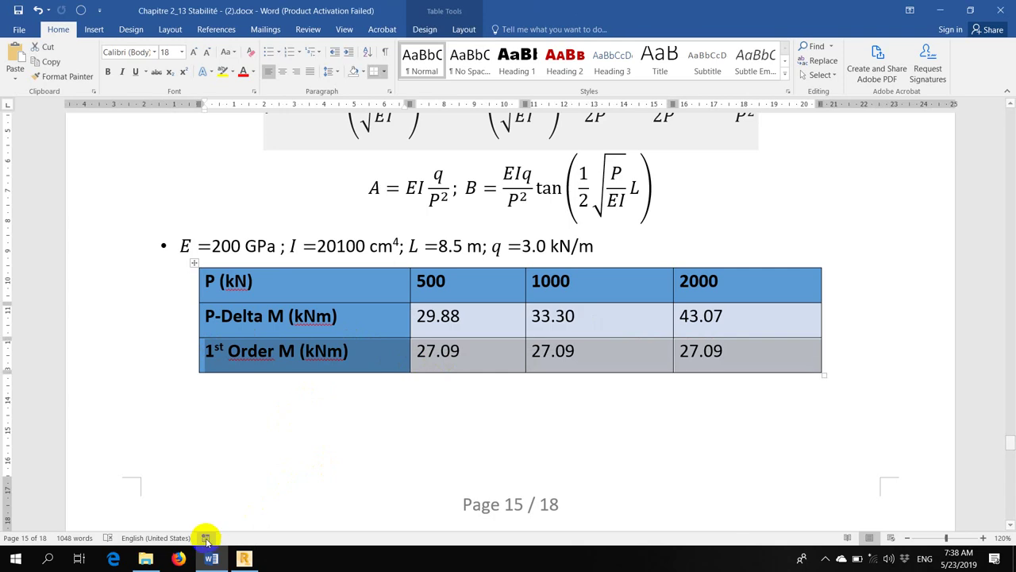
click(244, 558)
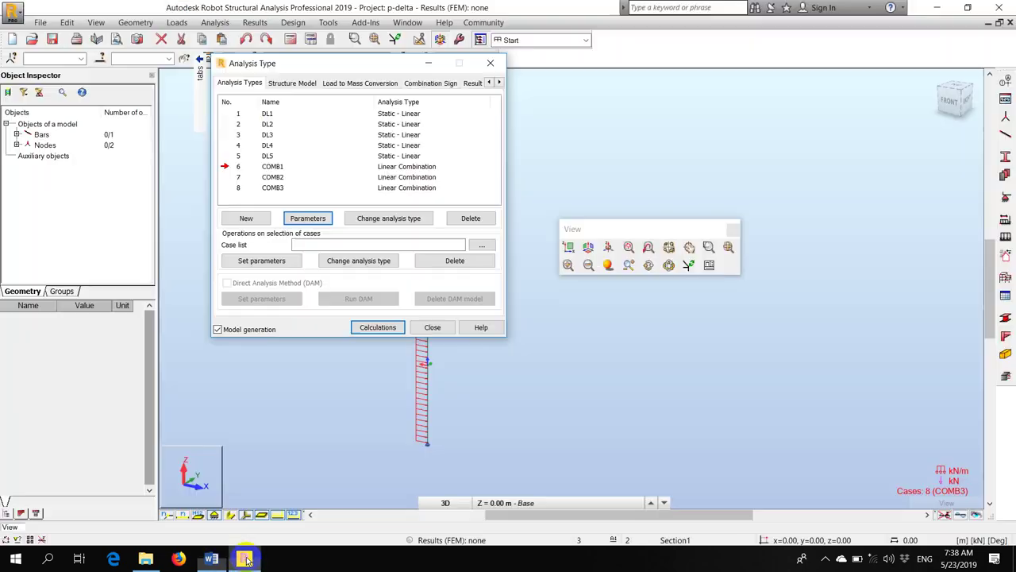
- Run the structure calculations with the linear combinations in Robot and hide the load symbols on the column
click(377, 327)
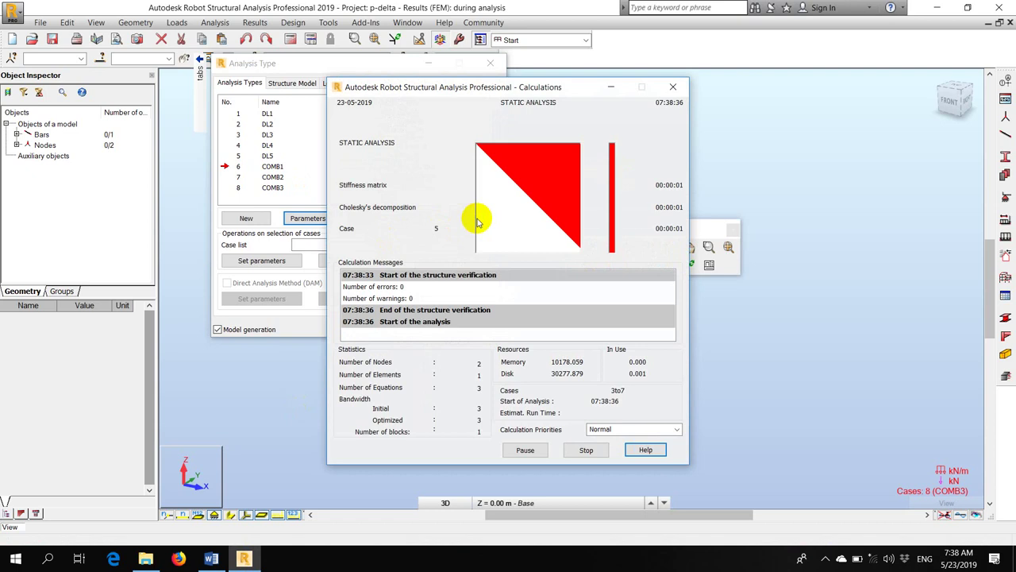
click(428, 328)
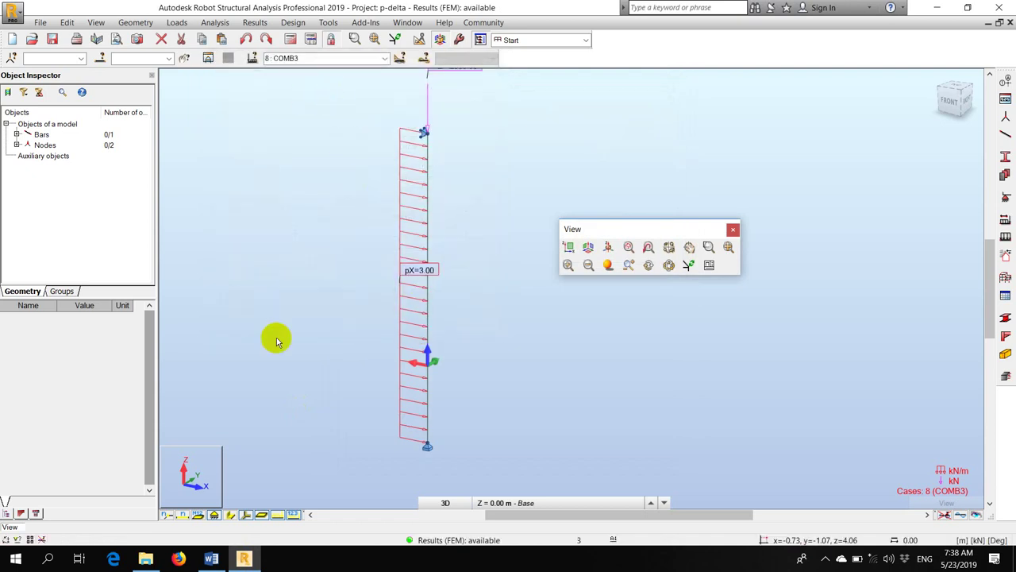
click(277, 515)
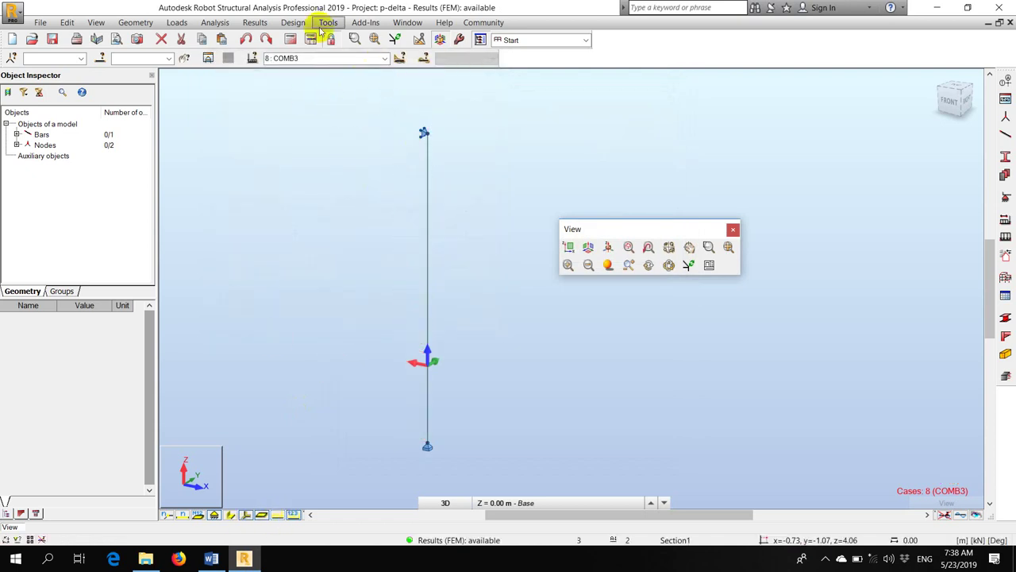
- Display the column's My Moment diagram with value labels at local extremes
click(255, 22)
click(268, 51)
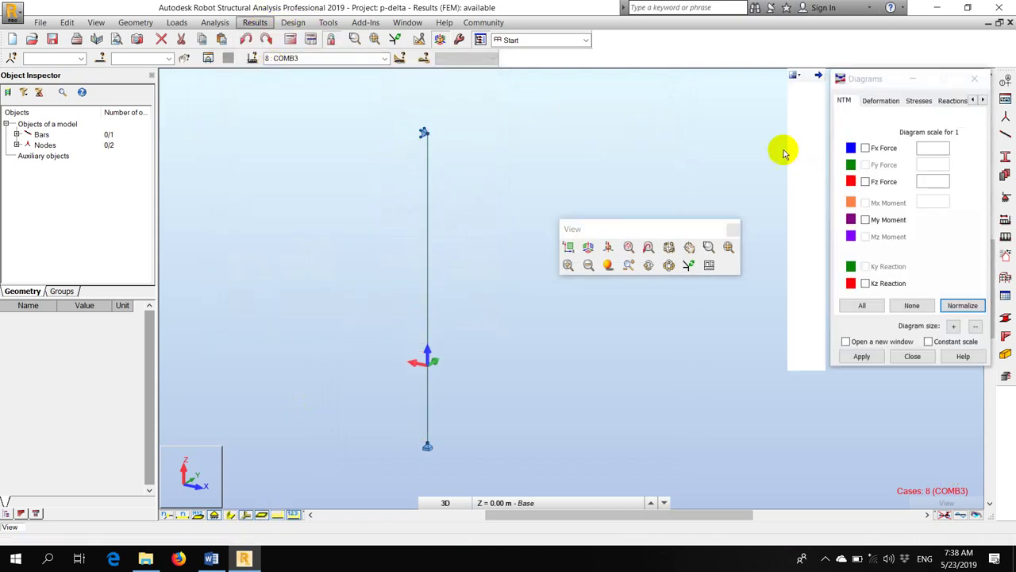
click(866, 219)
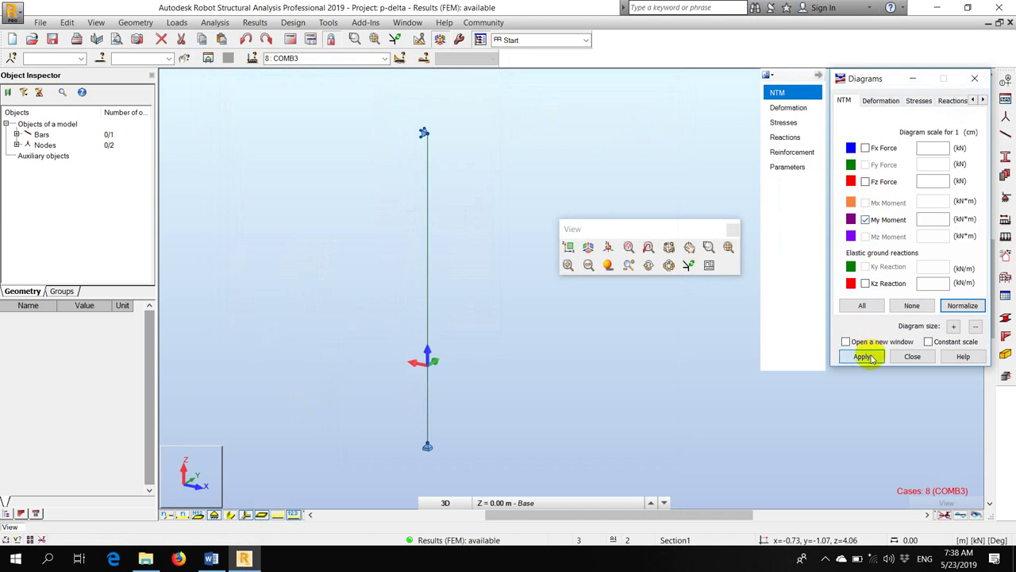
click(862, 357)
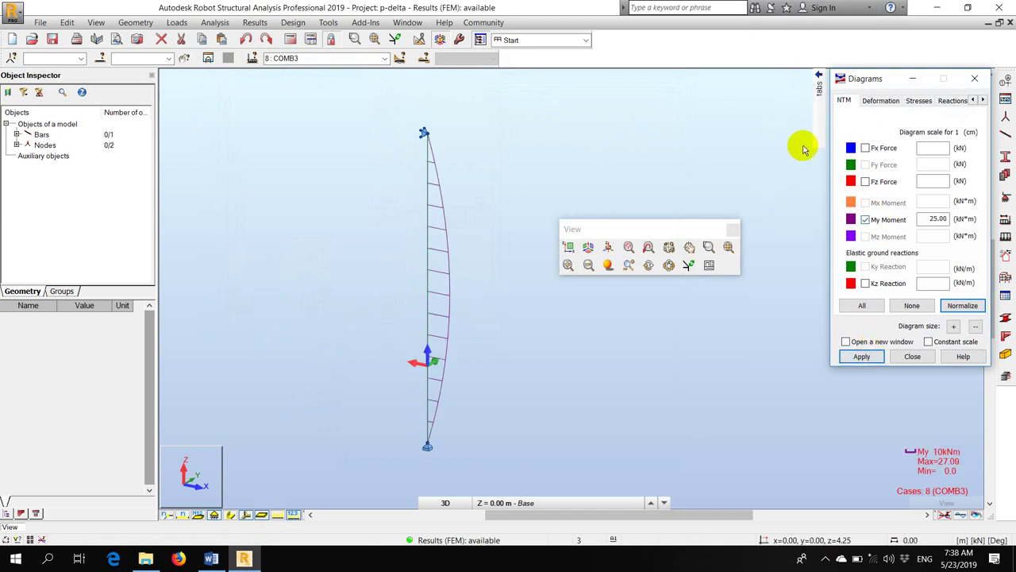
mouse_move(818, 84)
click(786, 167)
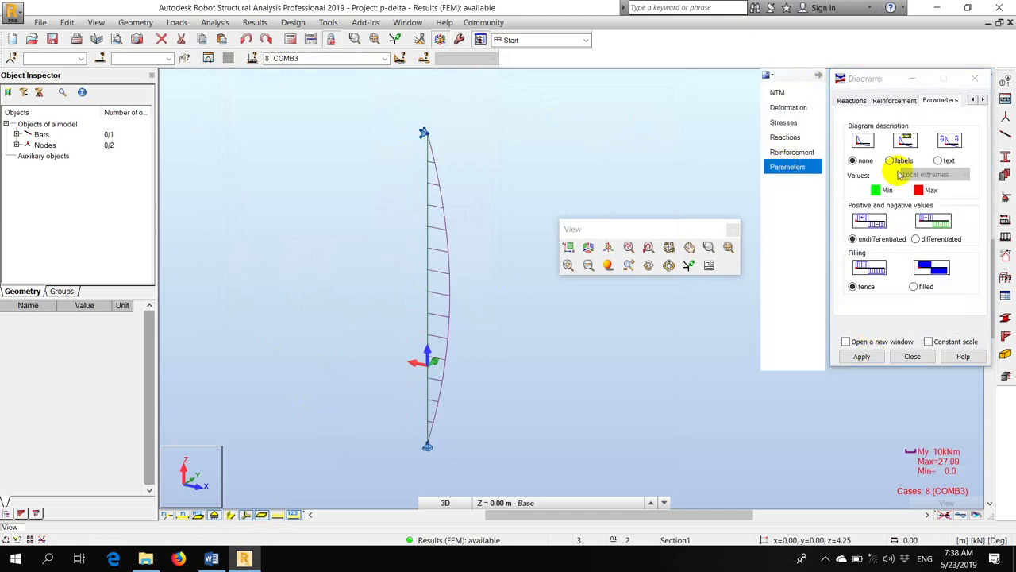
click(863, 356)
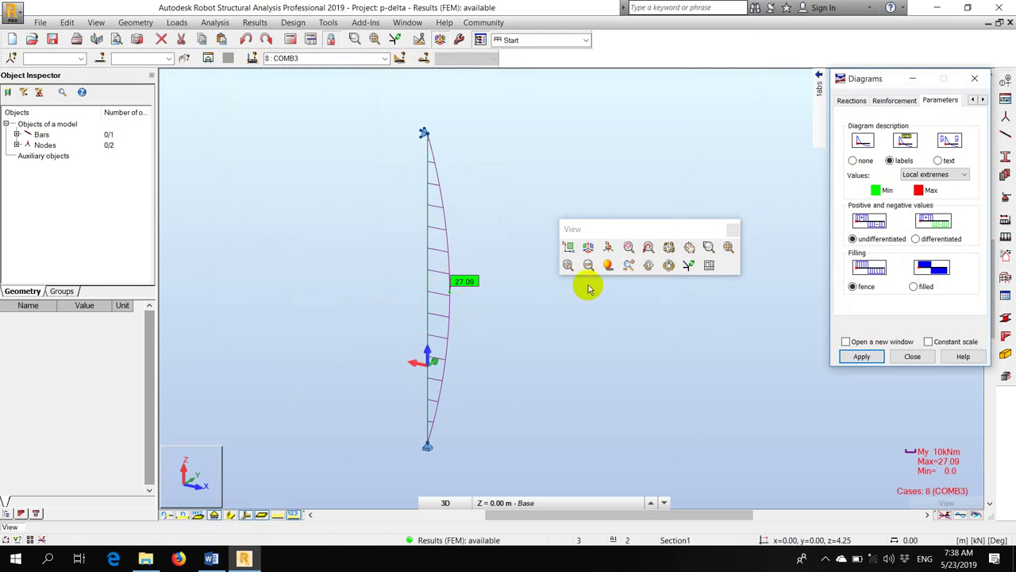
- Switch to the Word document and compare the 1st Order and P-Delta moments listed for P = 500 kN
click(212, 558)
mouse_move(451, 350)
mouse_down()
mouse_move(474, 357)
mouse_move(429, 358)
mouse_up()
click(461, 366)
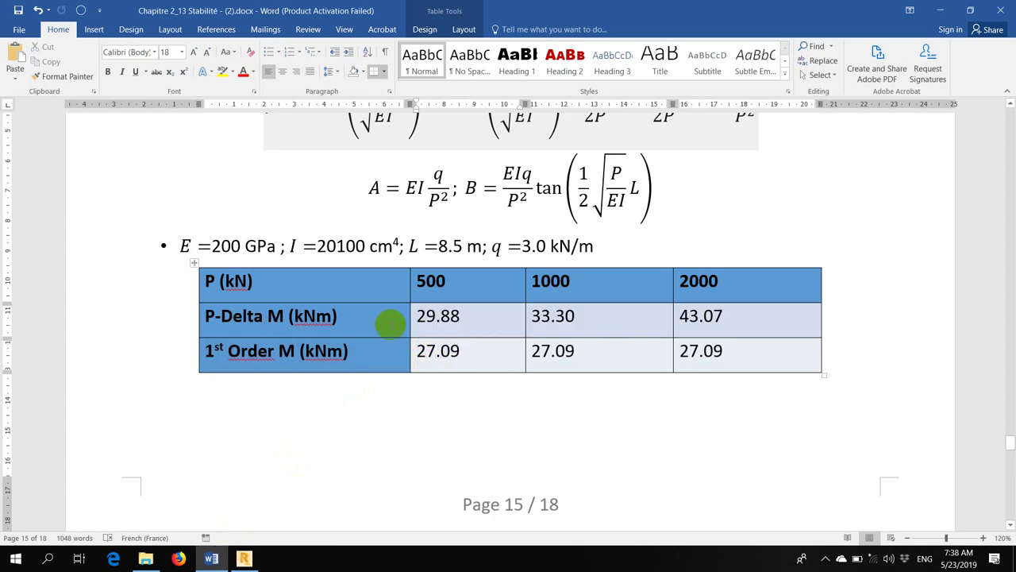
double_click(479, 320)
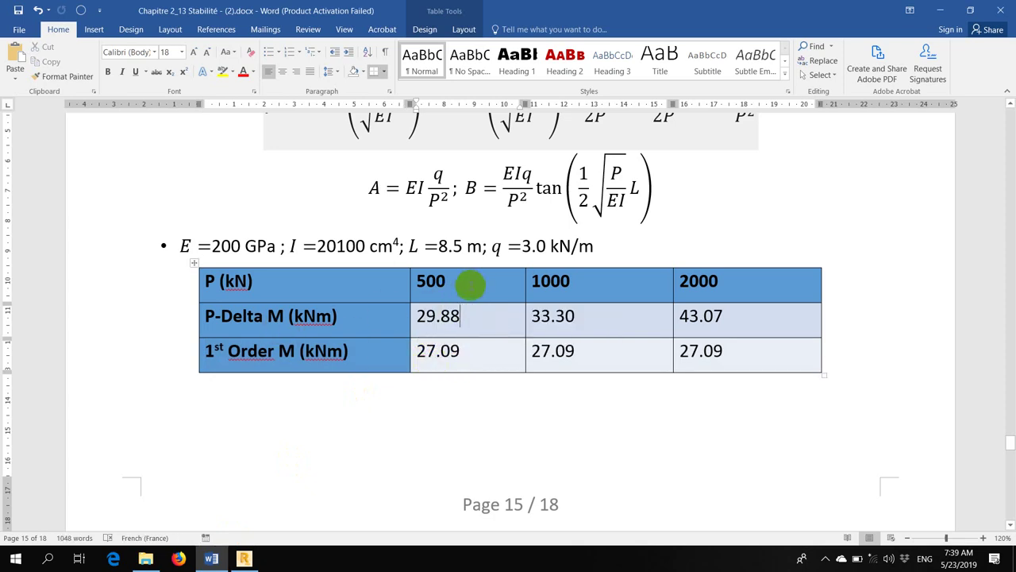
- Return to Robot and view the column's My moment diagram for COMB1, COMB2 and COMB3 in turn
click(244, 558)
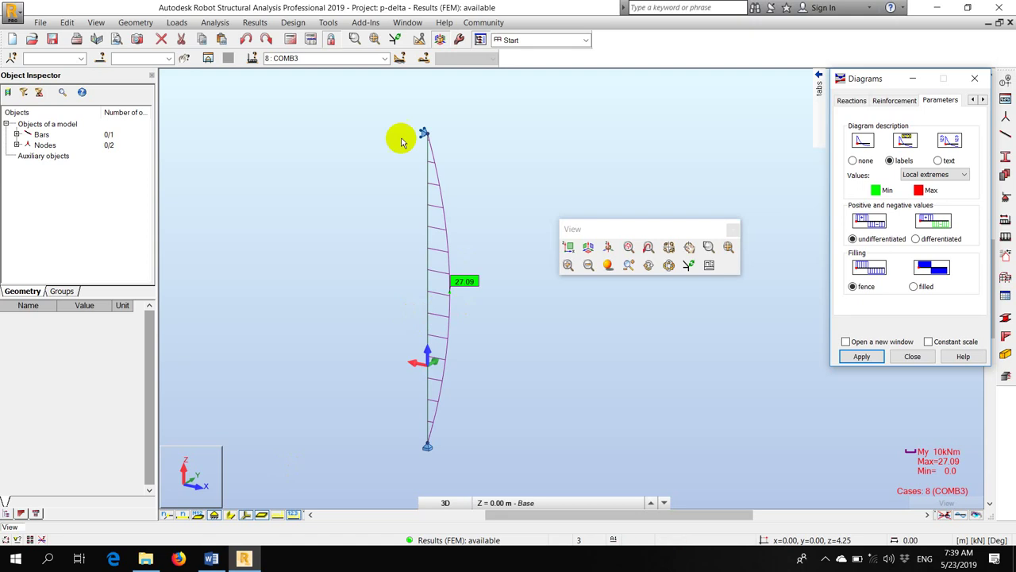
click(387, 59)
click(322, 113)
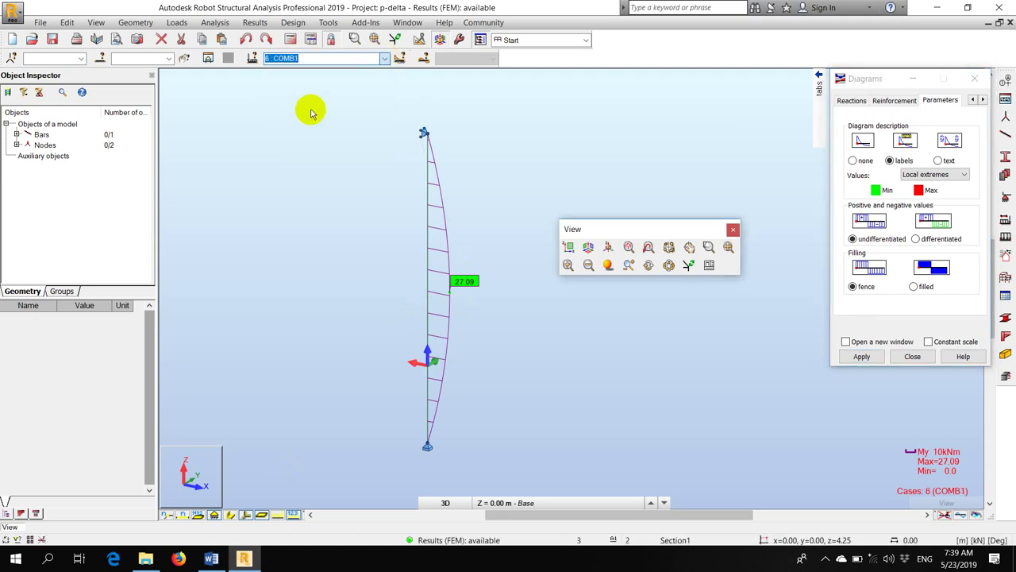
click(384, 60)
click(321, 121)
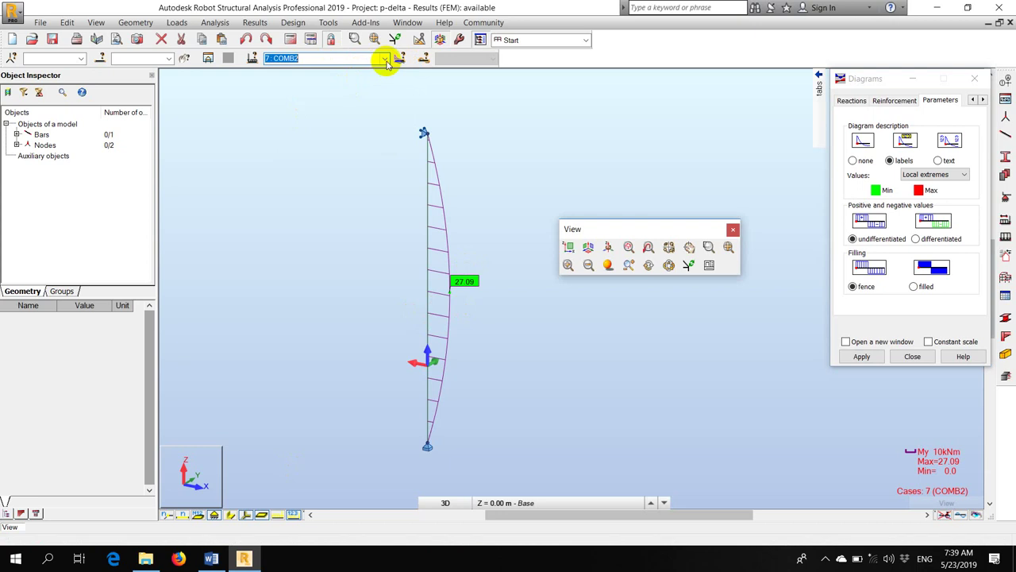
click(385, 59)
click(290, 129)
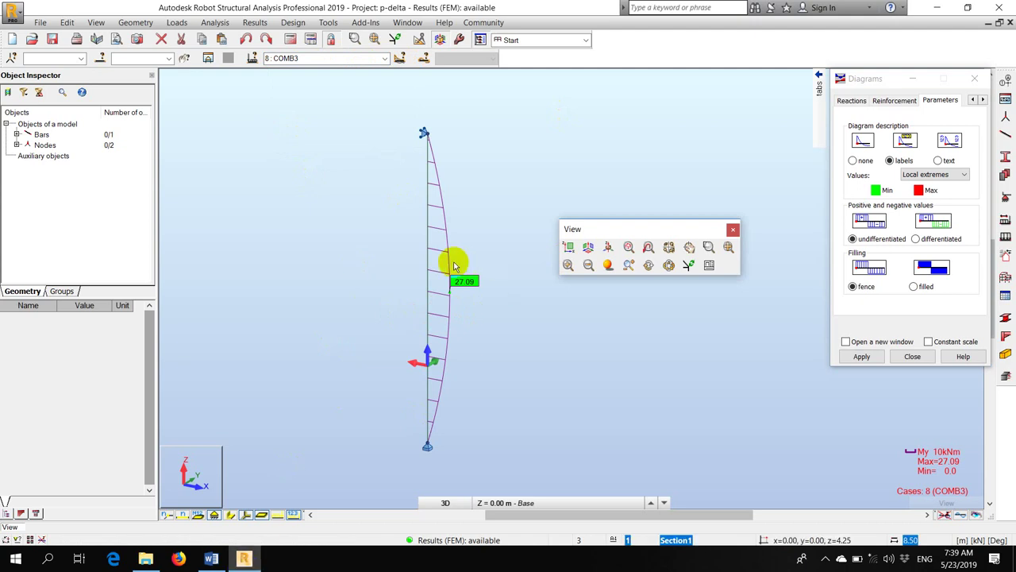
- Check the 1st Order and P-Delta moments for P = 500, 1000 and 2000 kN in the Word document and return to Robot
click(212, 559)
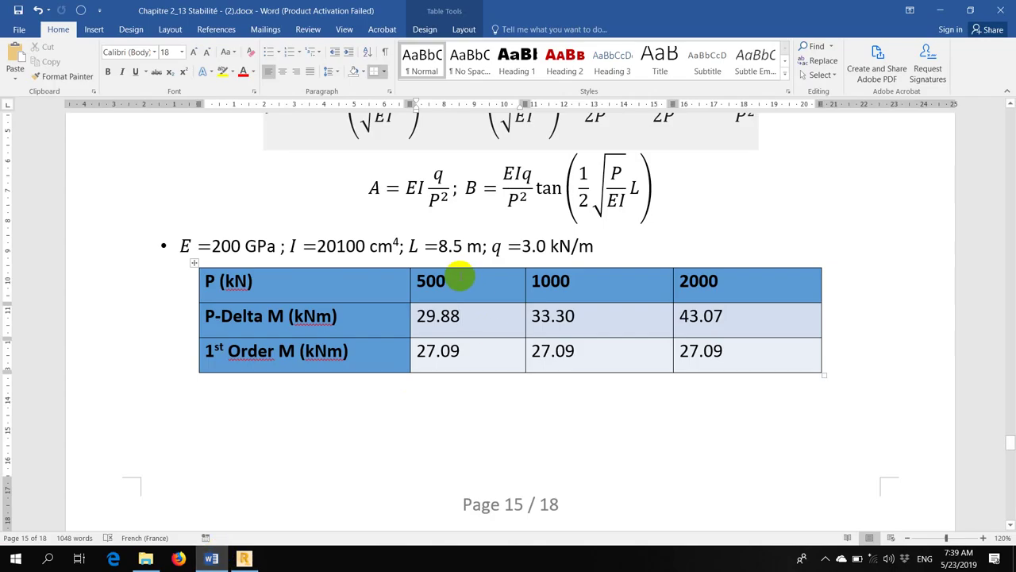
click(447, 280)
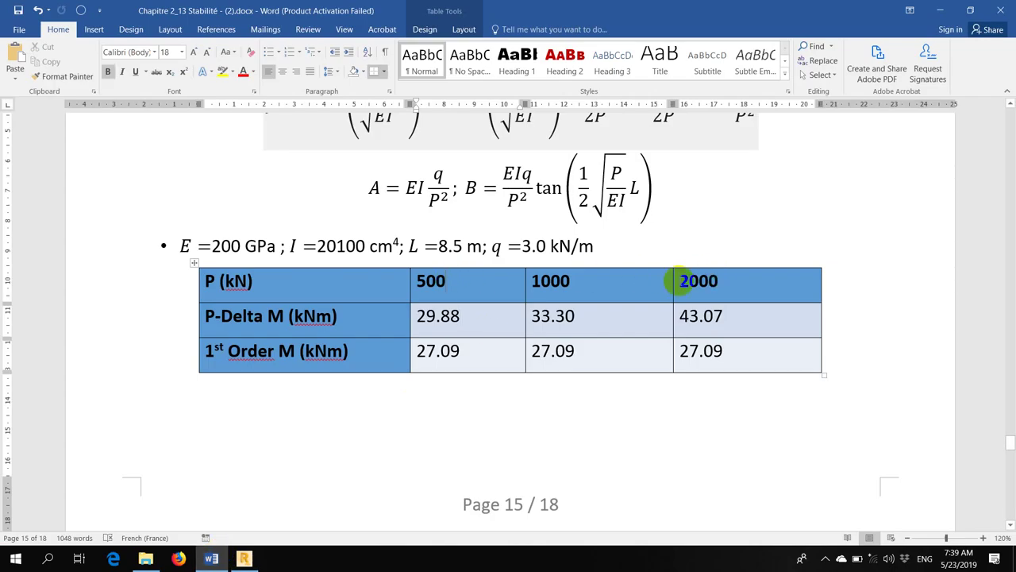
click(244, 558)
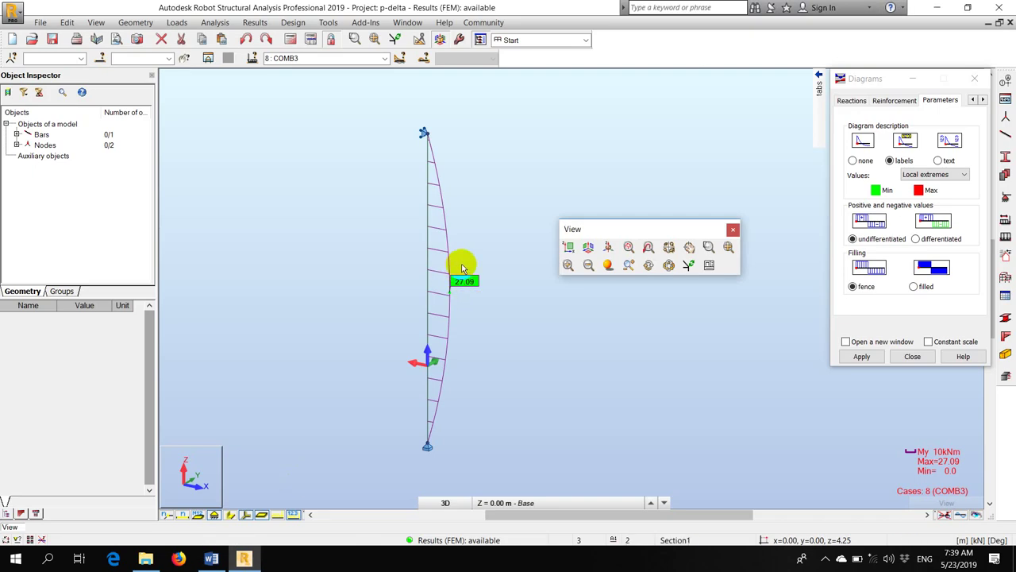
- Enable P-Delta geometric nonlinearity in the analysis parameters of COMB1 and accept the change to the result status
click(216, 24)
click(223, 38)
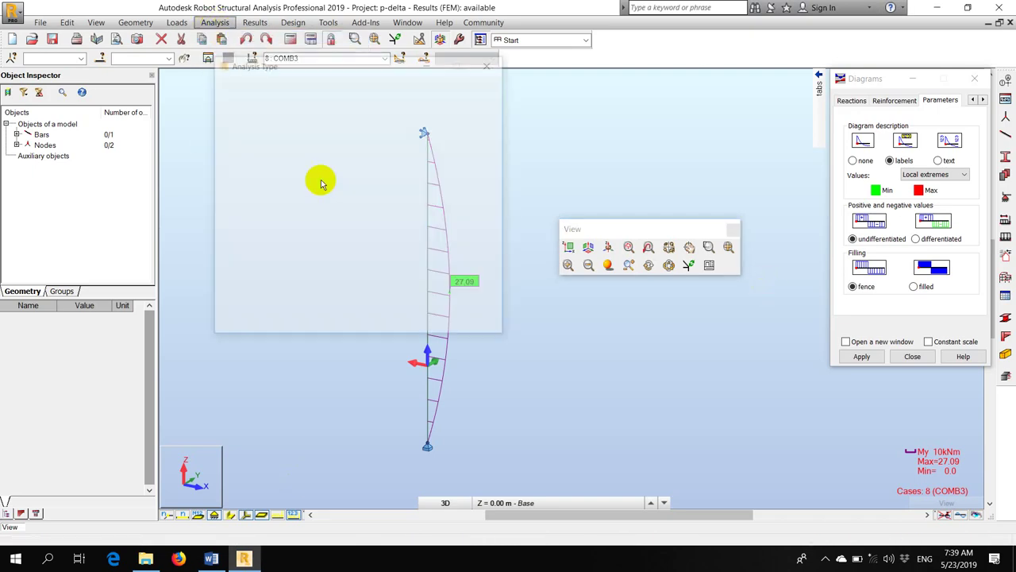
click(233, 166)
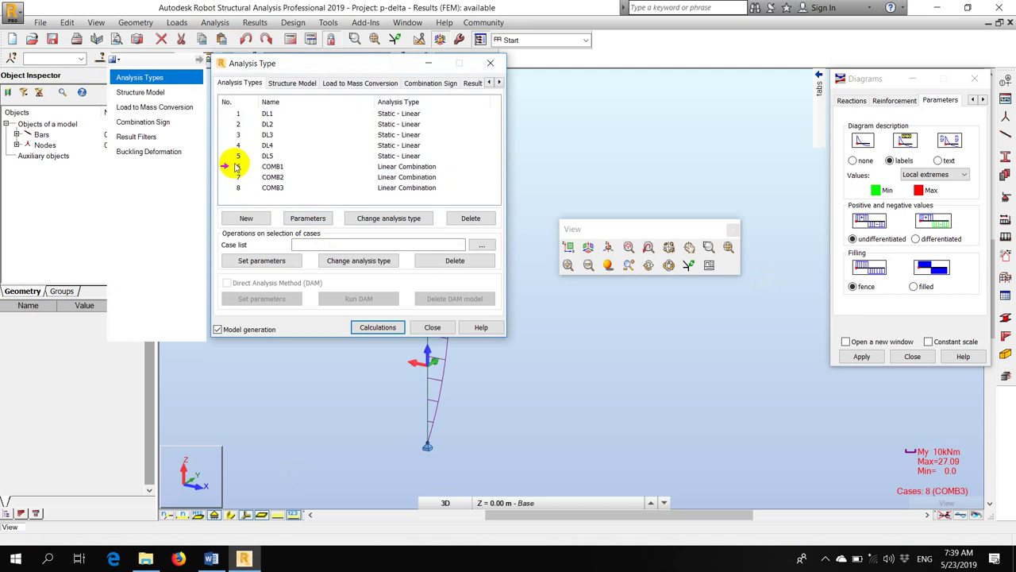
click(306, 218)
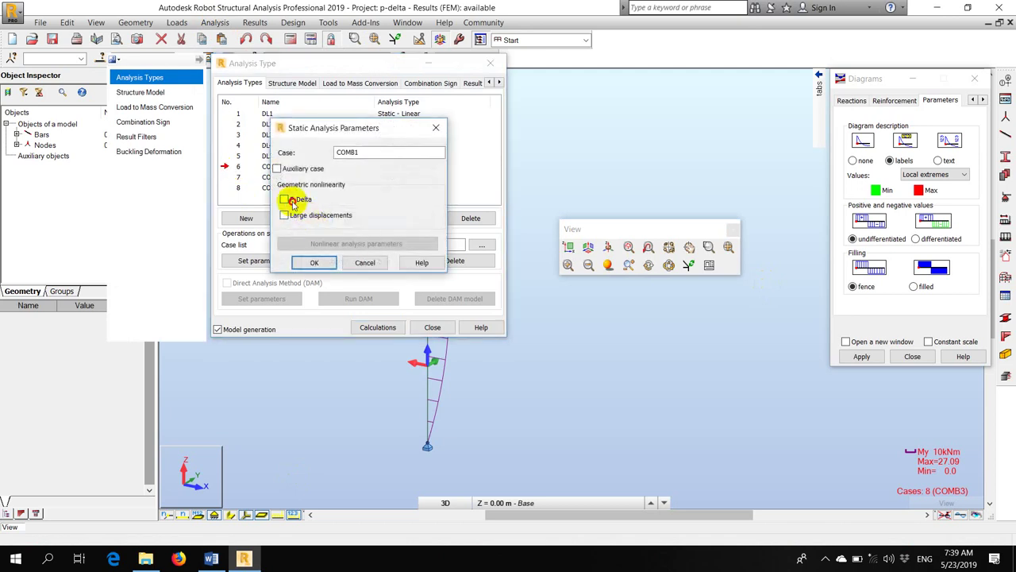
click(302, 200)
click(314, 262)
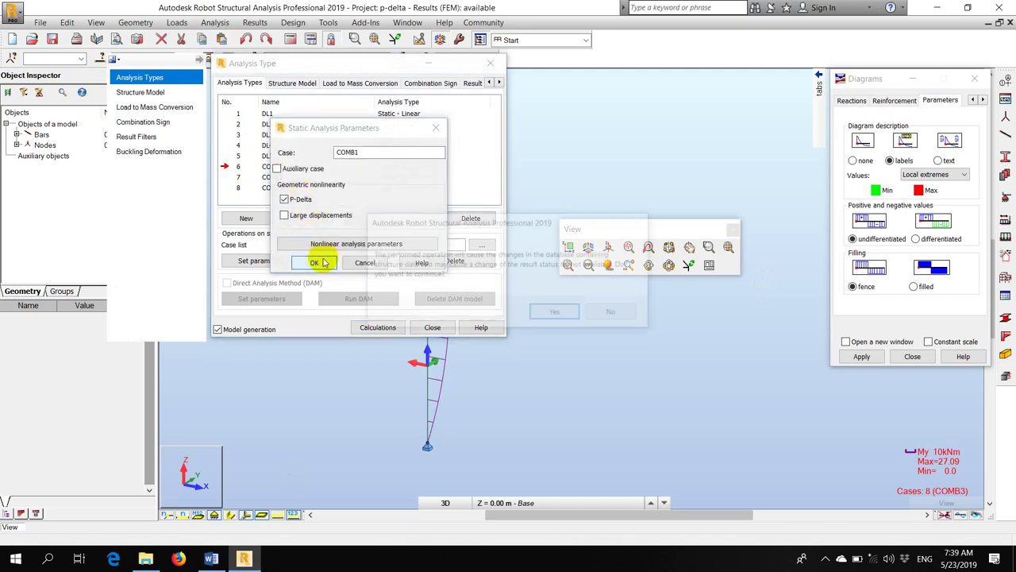
click(556, 314)
- Enable P-Delta for COMB2 and COMB3 as well, and rerun the structure calculations
click(235, 176)
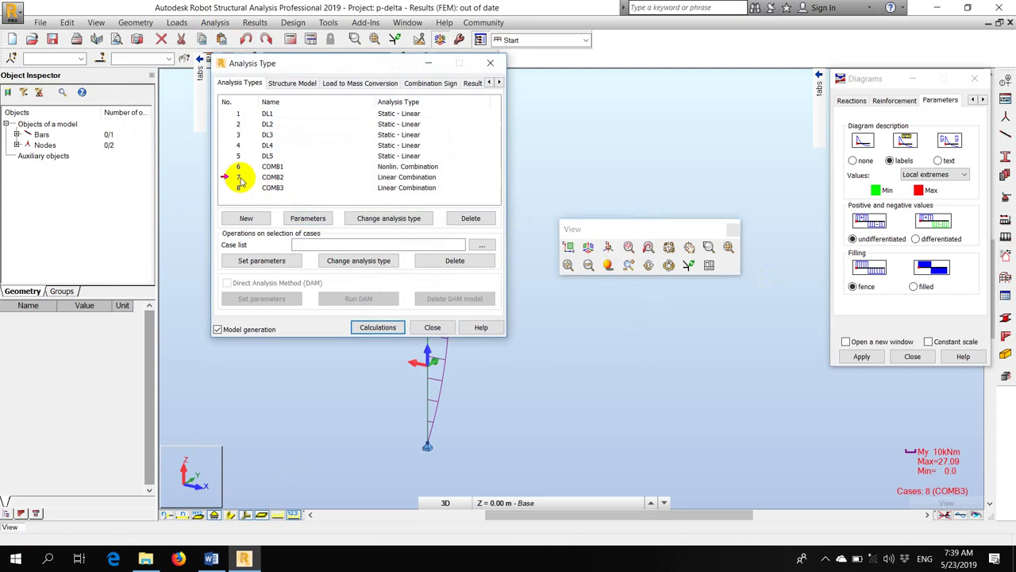
click(316, 219)
click(287, 199)
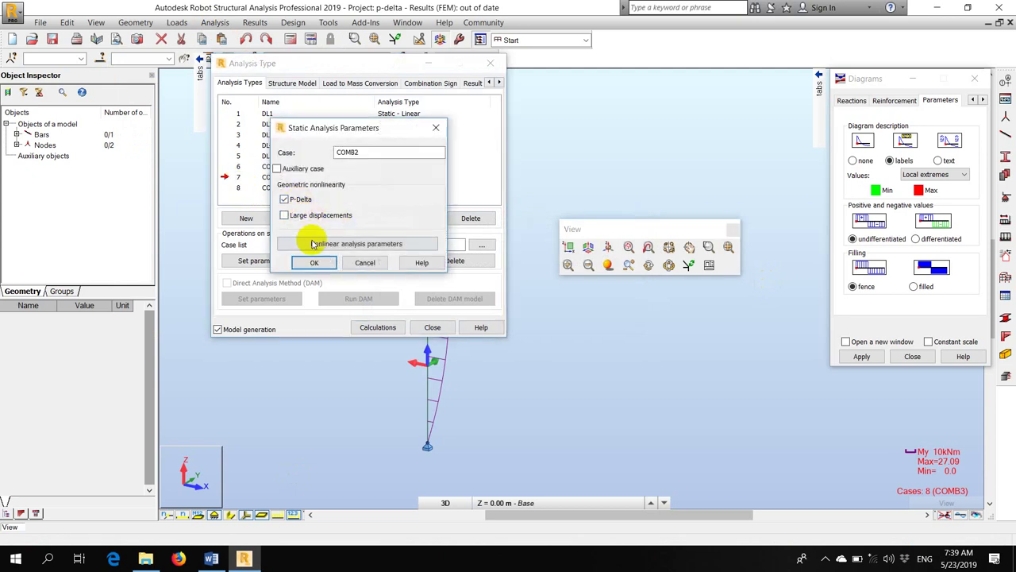
click(314, 262)
click(235, 188)
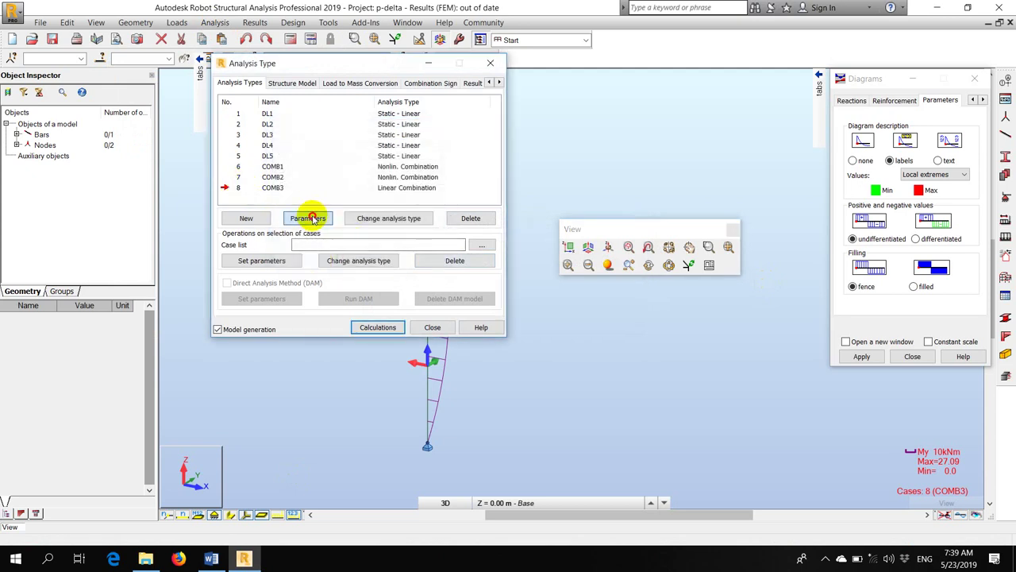
click(309, 218)
click(313, 261)
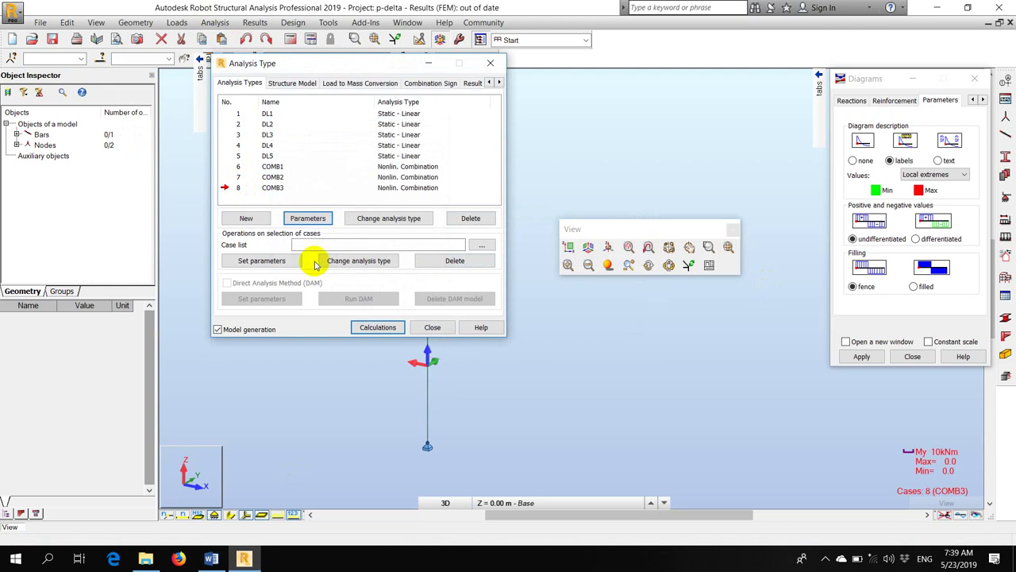
click(379, 328)
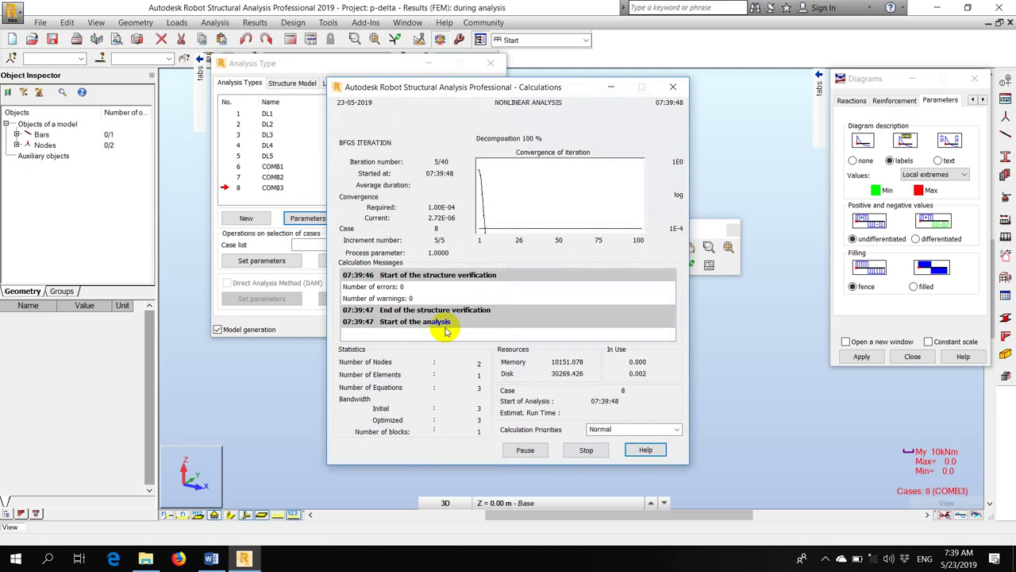
- Uncover the column and view its My diagram for the P-Delta combinations COMB1, COMB2 and COMB3 in turn
drag(367, 69, 758, 328)
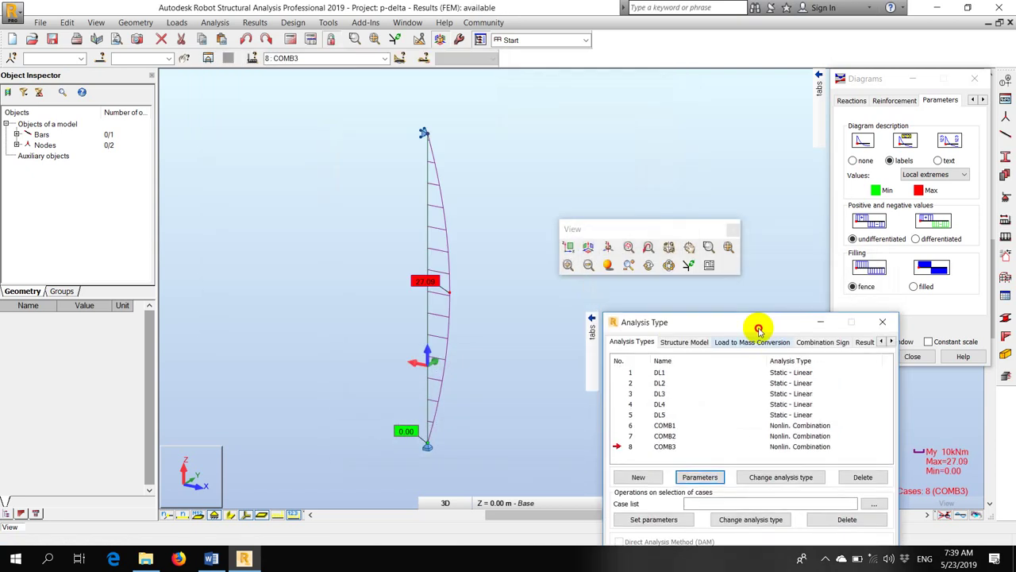
click(384, 58)
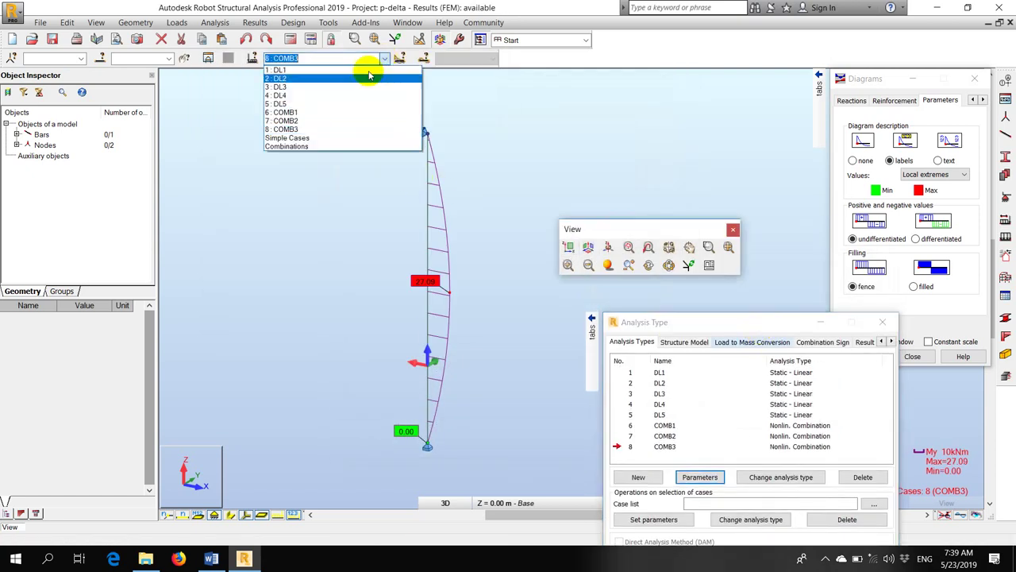
click(310, 112)
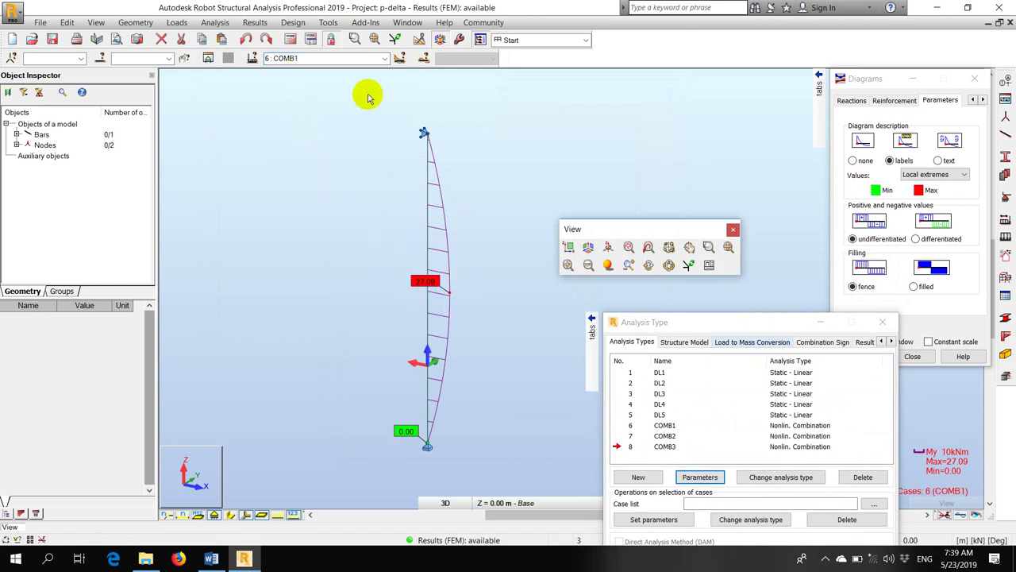
click(385, 58)
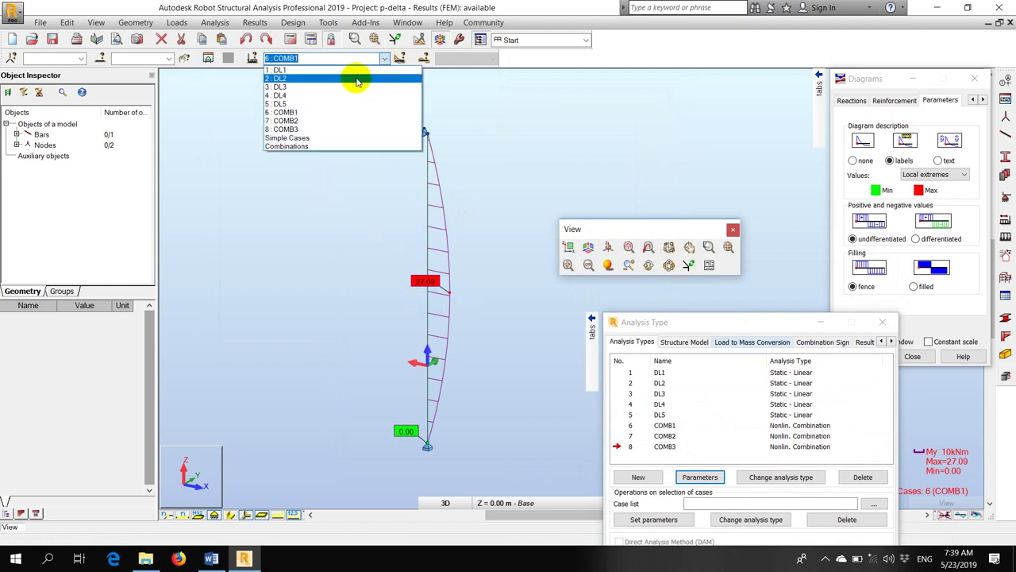
click(310, 121)
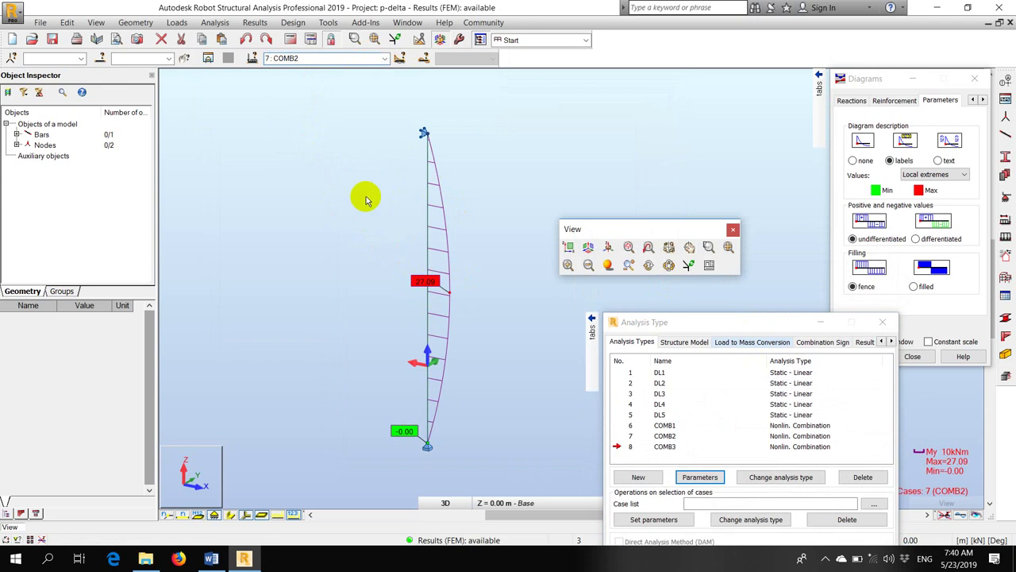
click(384, 58)
click(300, 128)
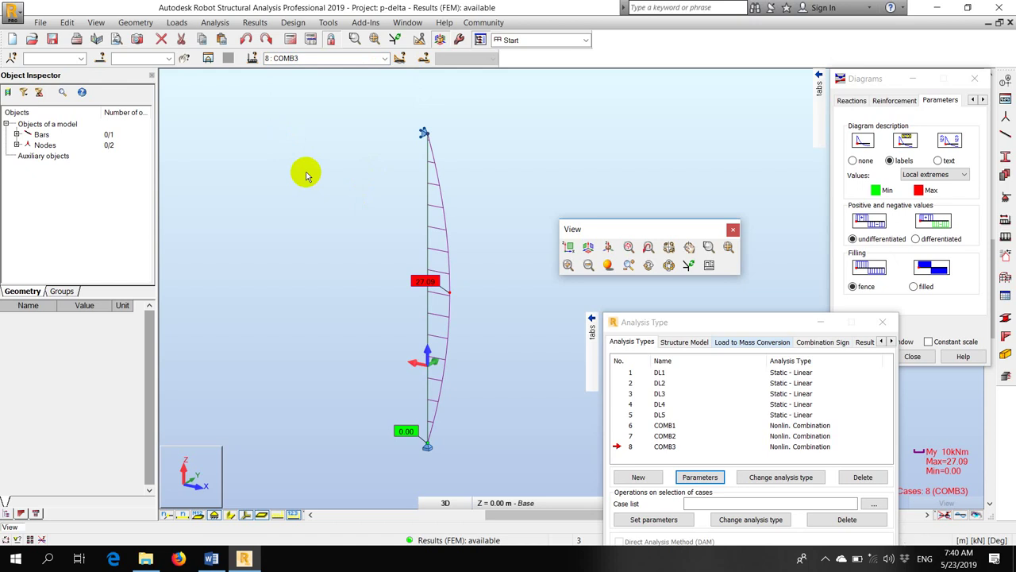
- Bring the analysis type settings back beside the column and open the static analysis parameters of COMB1
drag(706, 324, 567, 136)
click(487, 232)
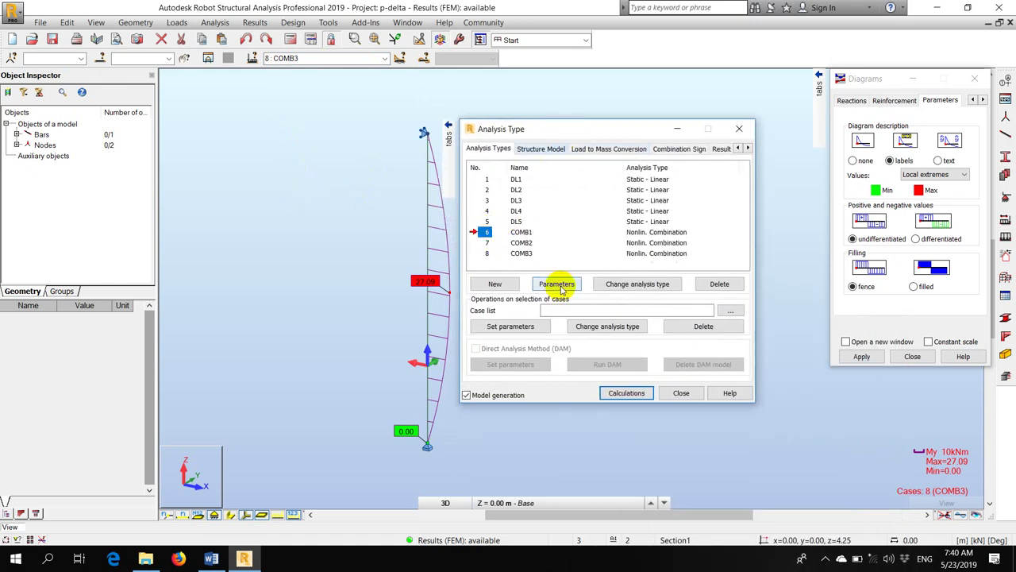
click(559, 284)
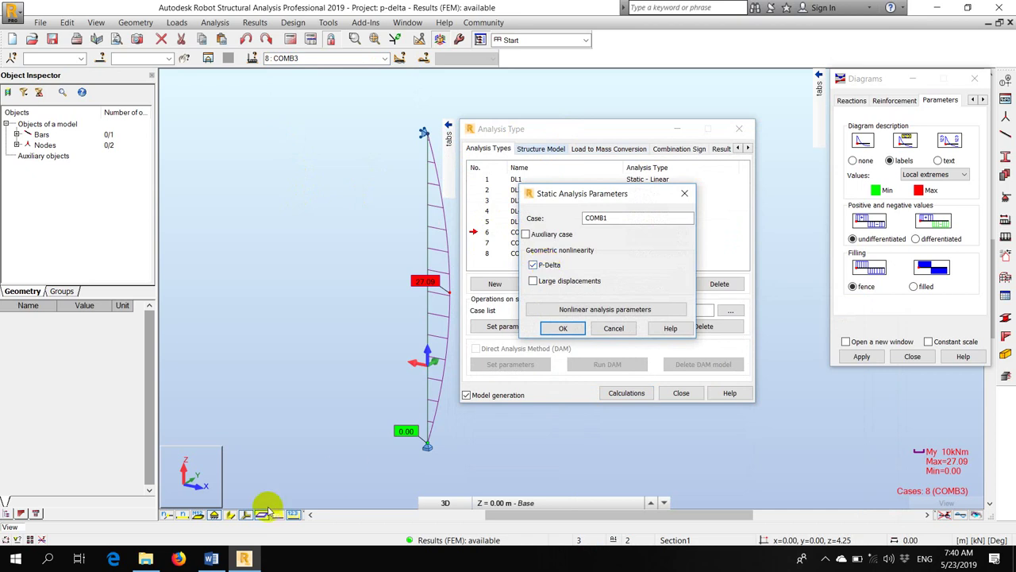
- Compare Robot's moment diagram with the P-Delta and 1st Order moments for P = 500 kN in the Word table
click(211, 558)
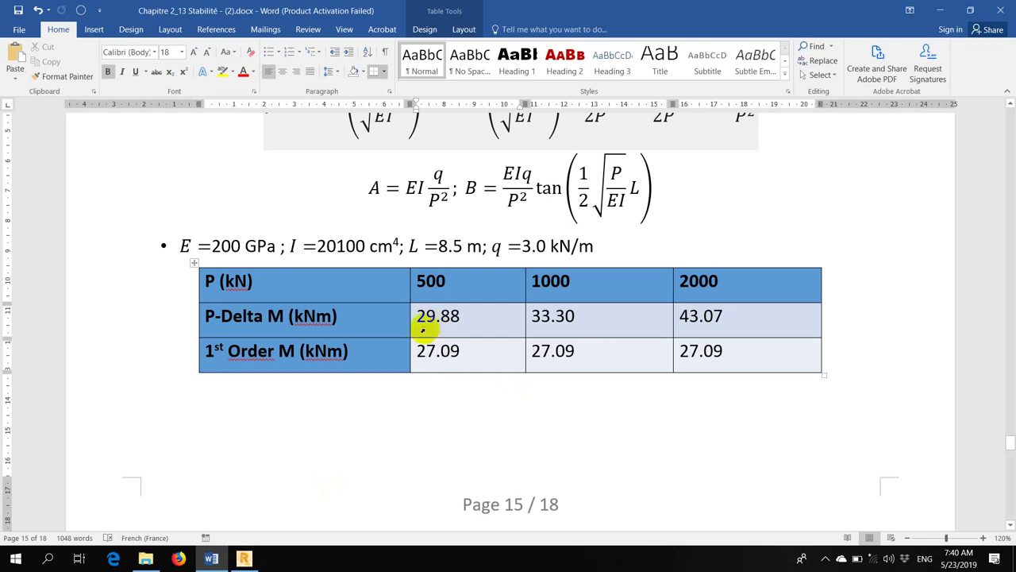
click(244, 558)
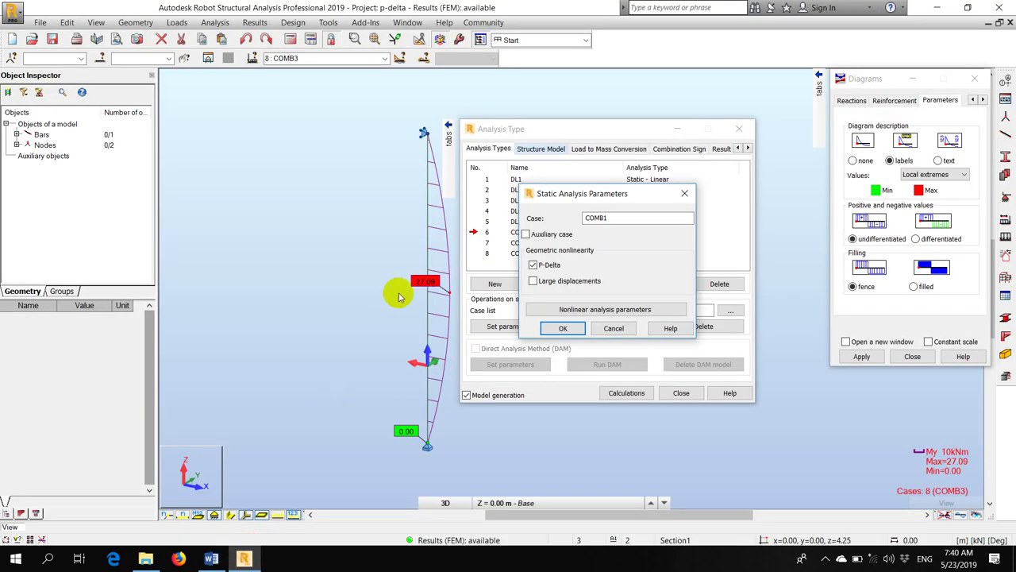
click(211, 559)
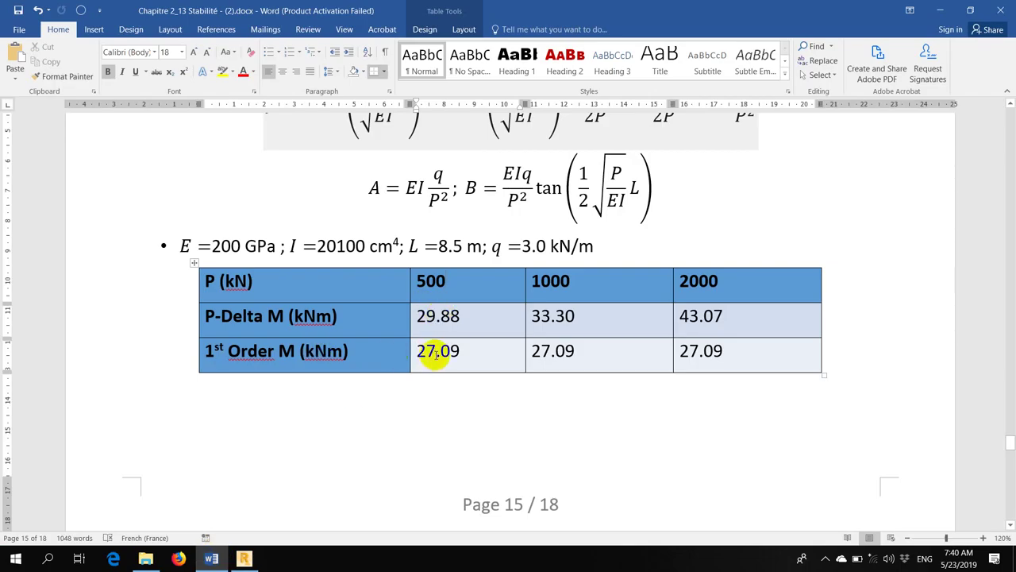
click(245, 556)
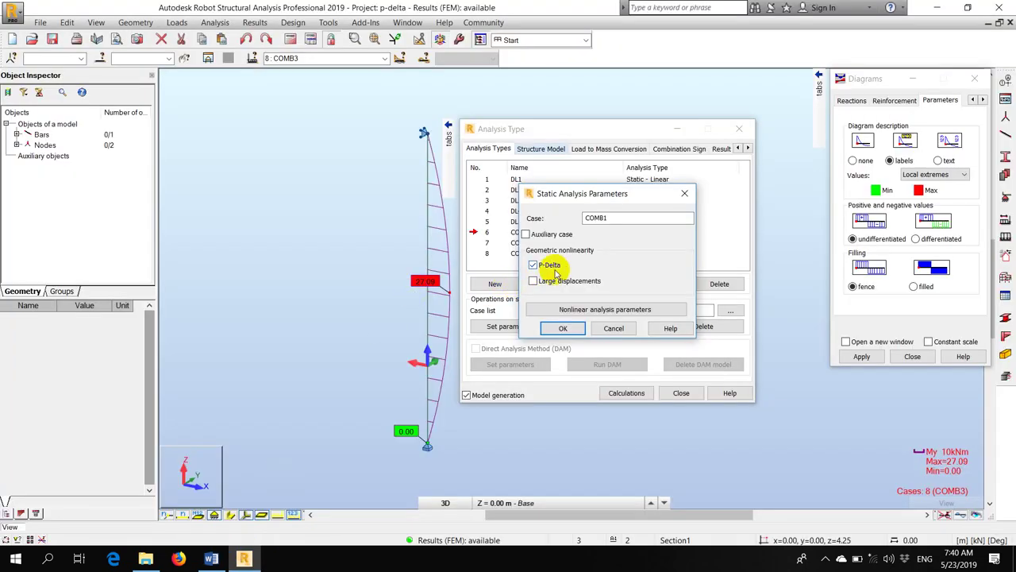
- Enable Large displacements in addition to P-Delta for COMB1 and accept the change to the result status
drag(581, 193, 534, 189)
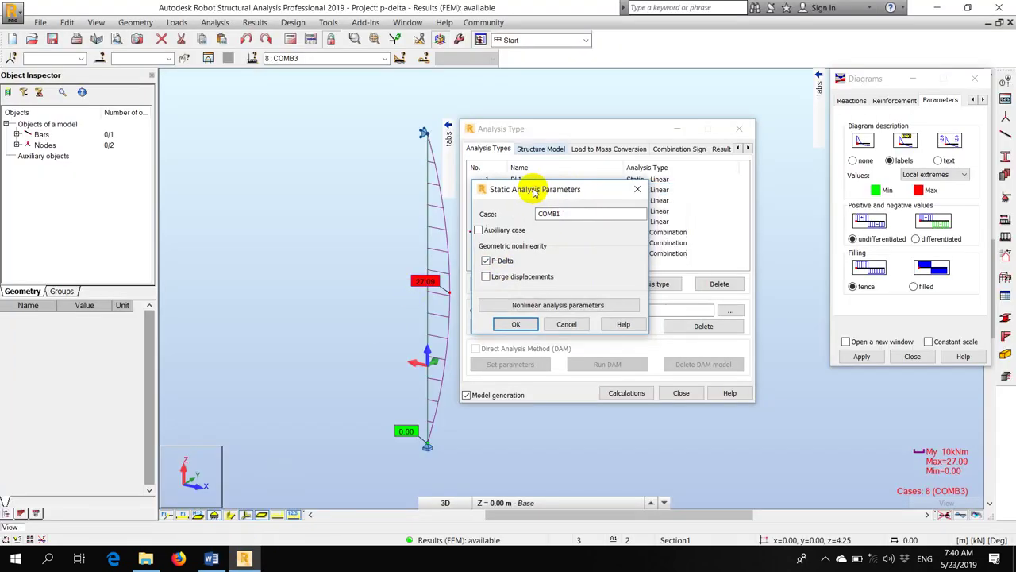
click(486, 277)
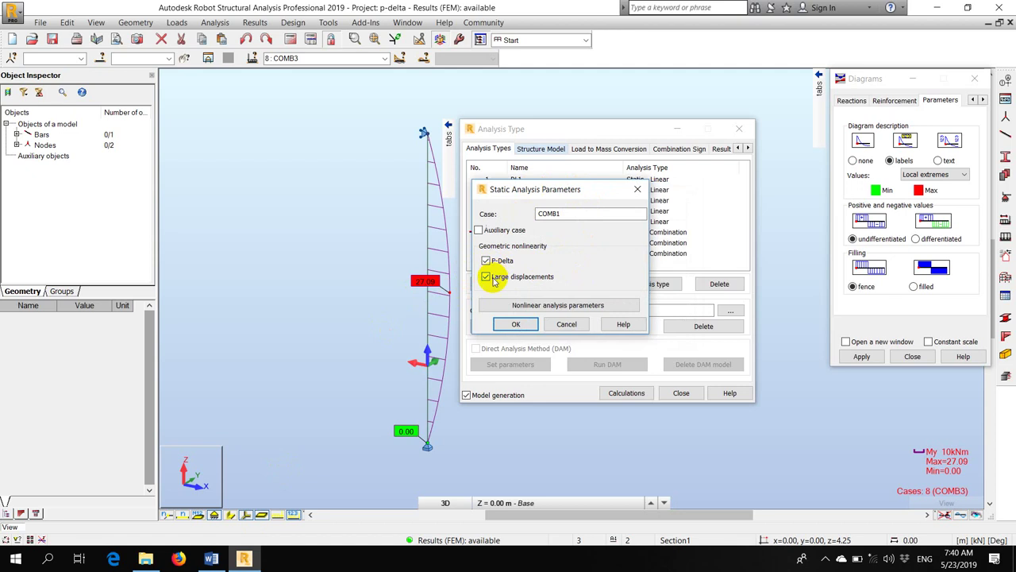
click(516, 324)
click(554, 318)
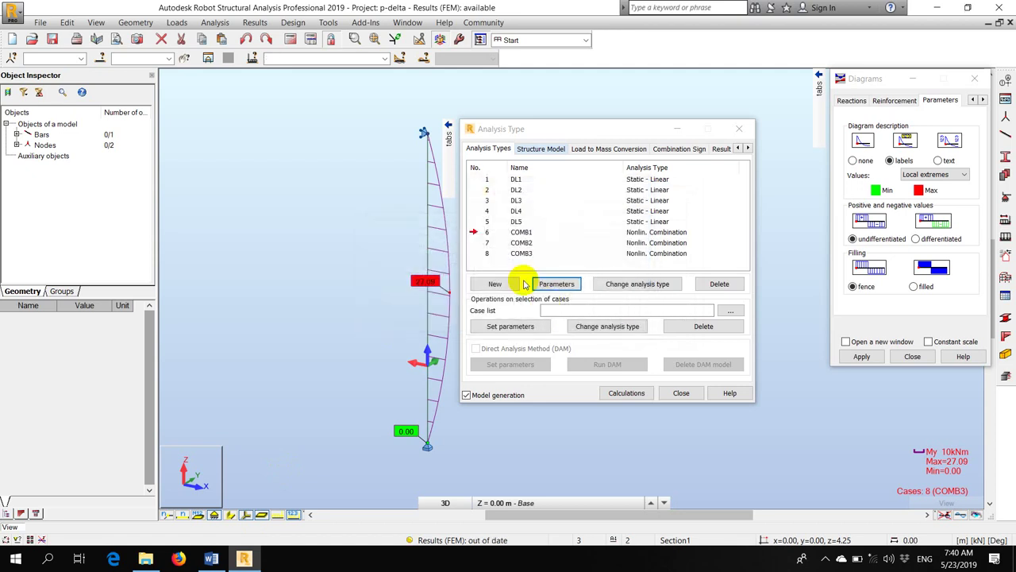
- Enable Large displacements for COMB2 and COMB3 too, and rerun the structure calculations
click(553, 283)
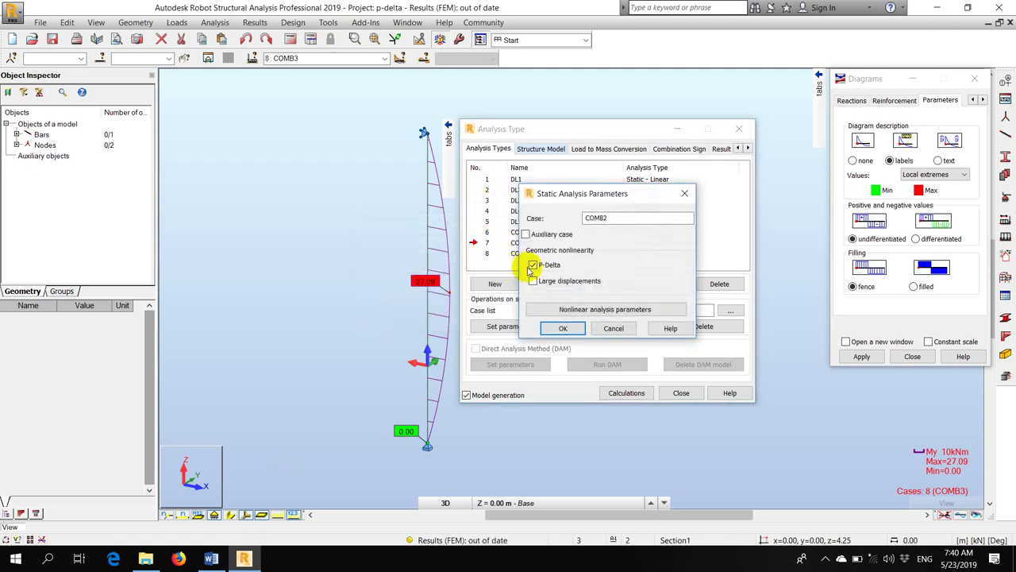
click(560, 326)
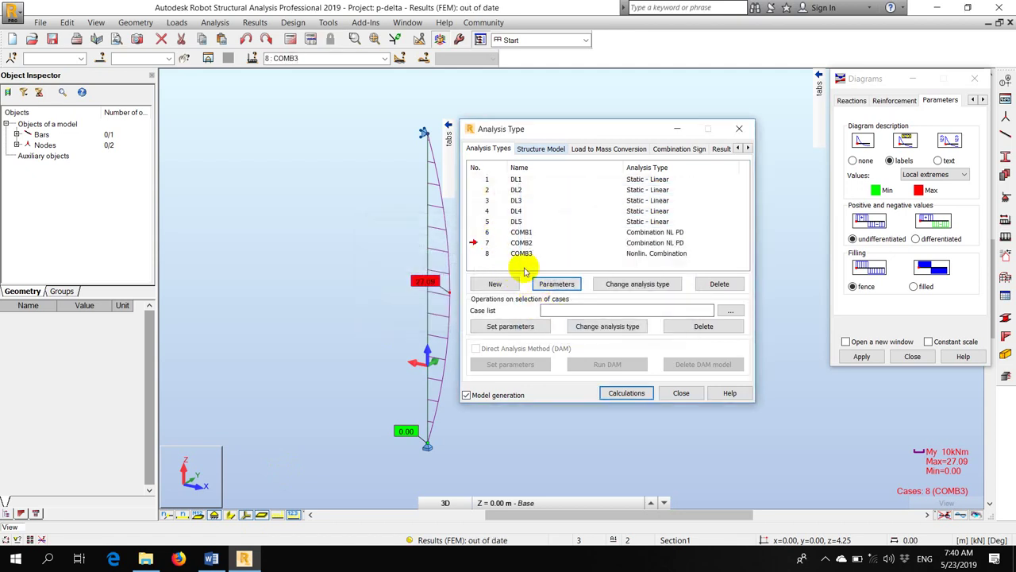
click(484, 252)
click(548, 283)
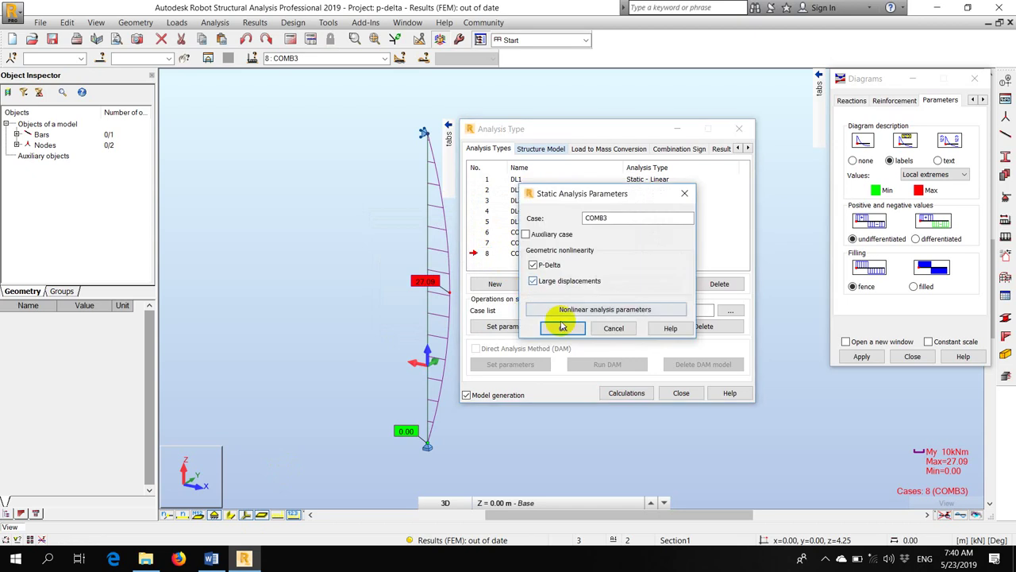
click(563, 328)
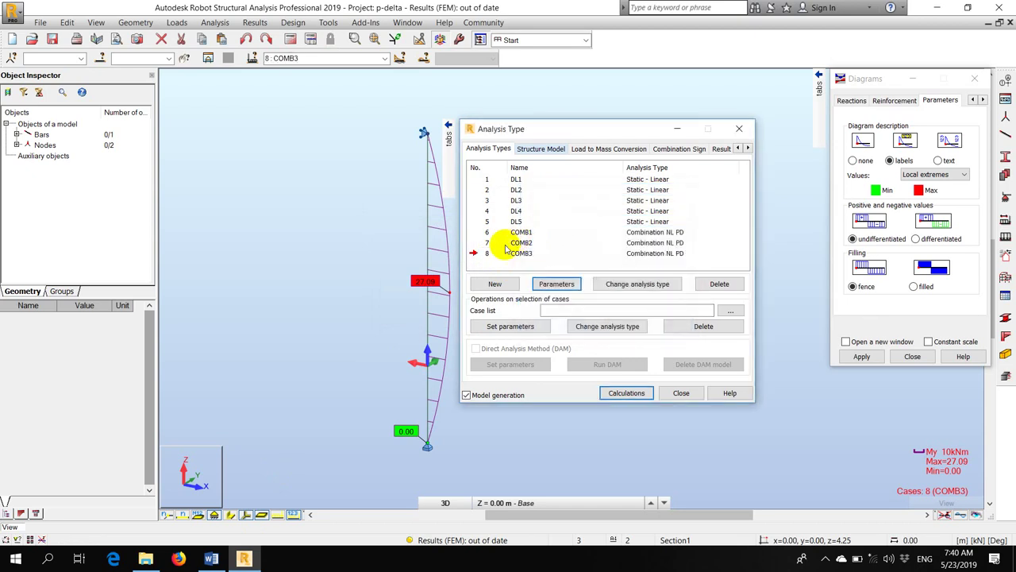
click(626, 392)
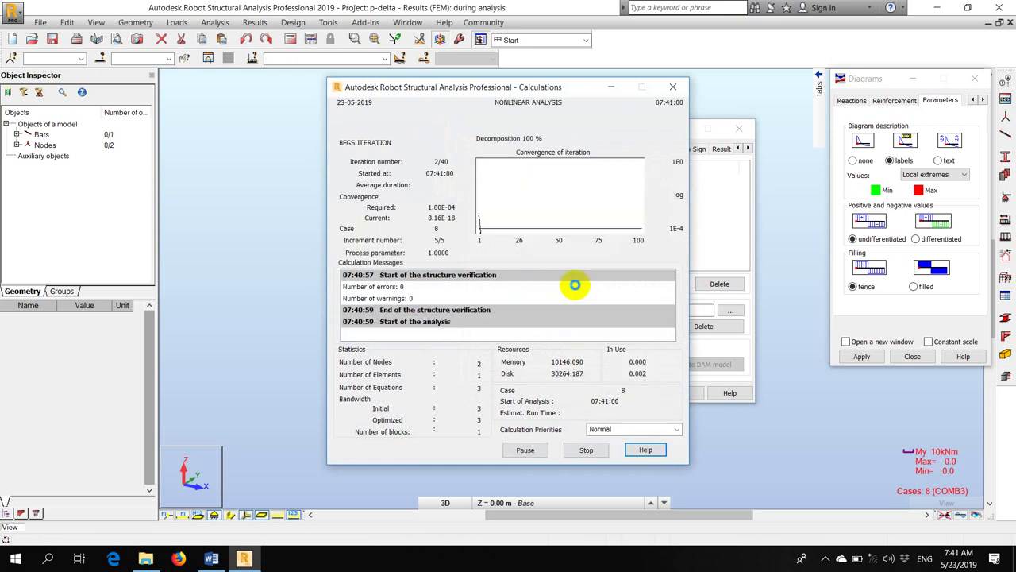
- Move the analysis type settings clear of the column and review the moment diagrams of COMB1, COMB2 and COMB3 in turn
drag(560, 132, 720, 164)
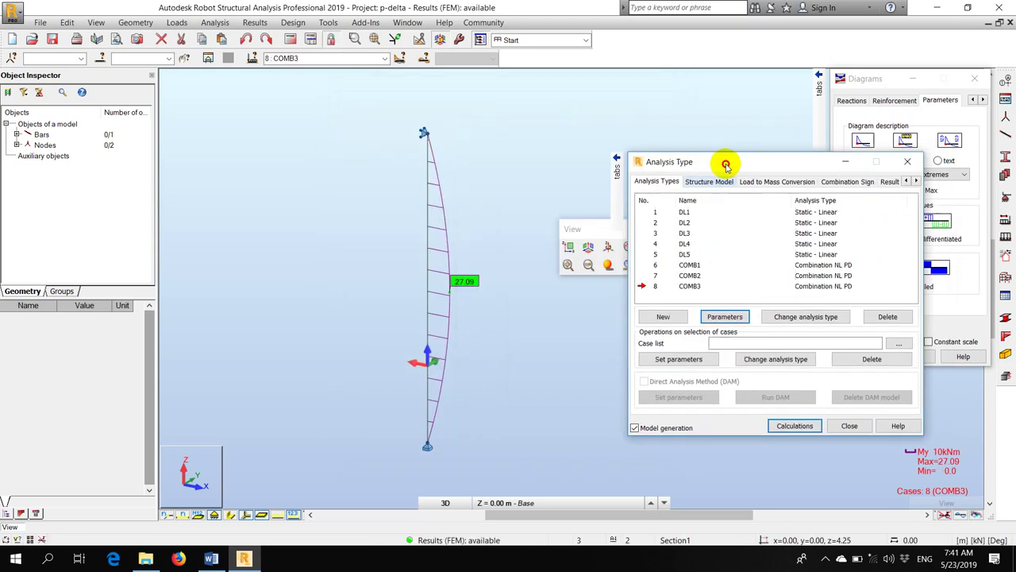
click(385, 61)
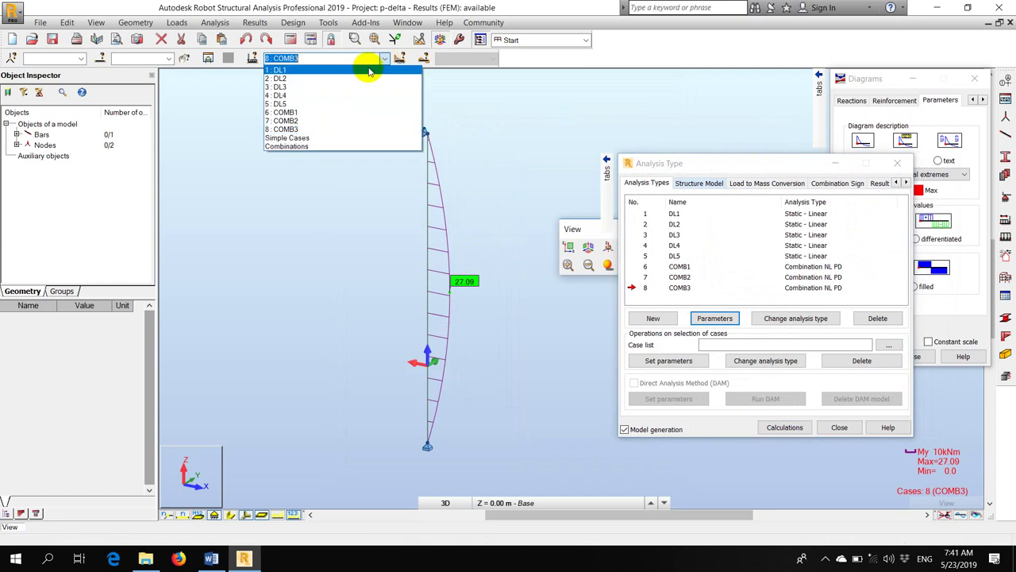
click(325, 113)
click(382, 59)
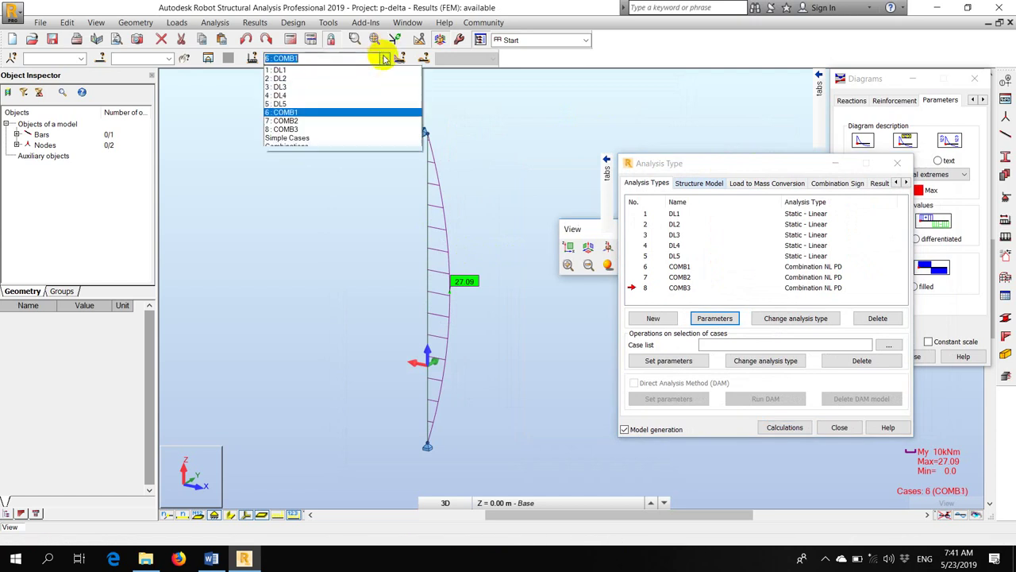
click(318, 125)
click(383, 61)
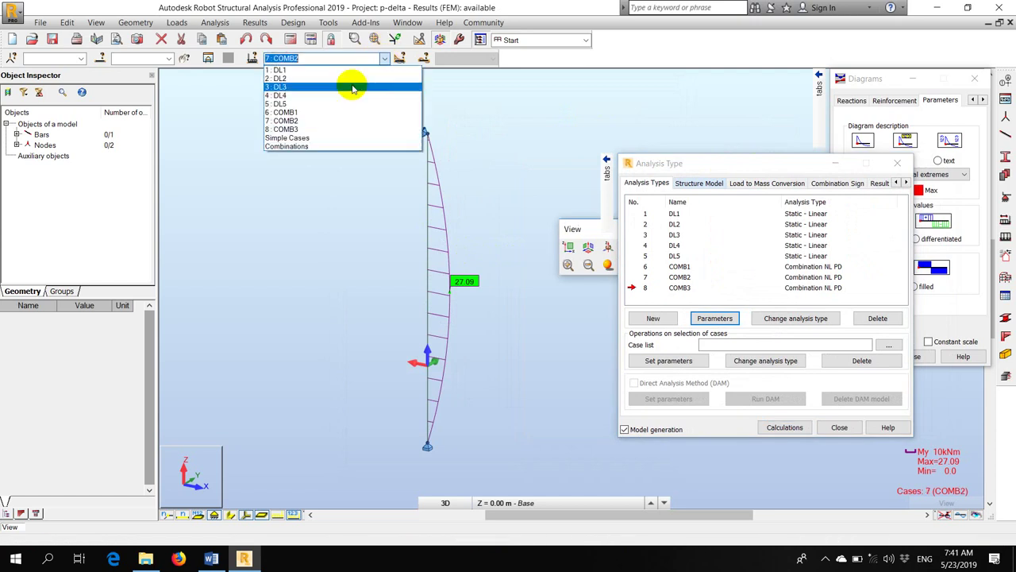
click(308, 136)
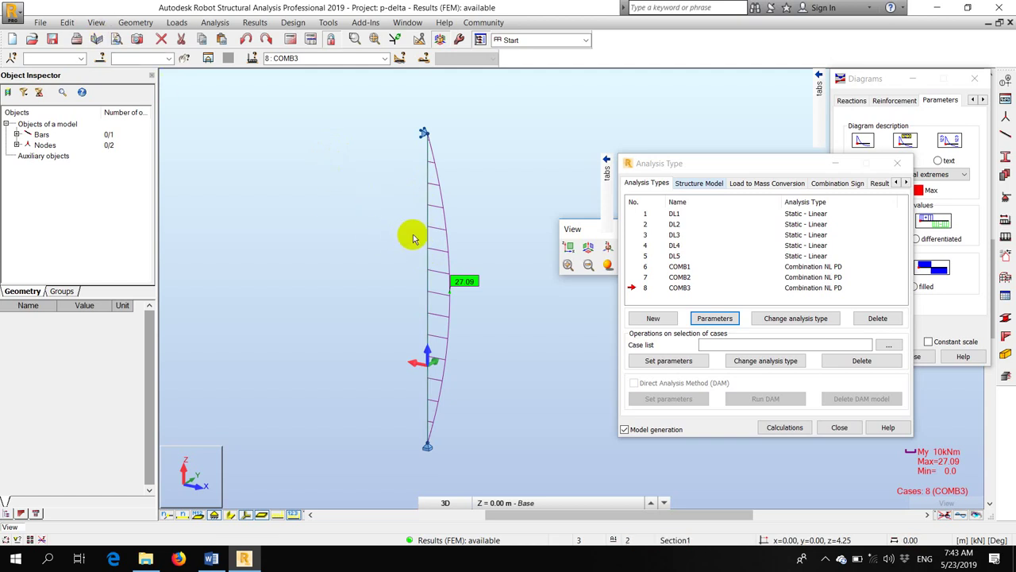
- Divide the column into 2 segments, generating nodes without bar division, accept the result status change and show the node numbers
click(68, 22)
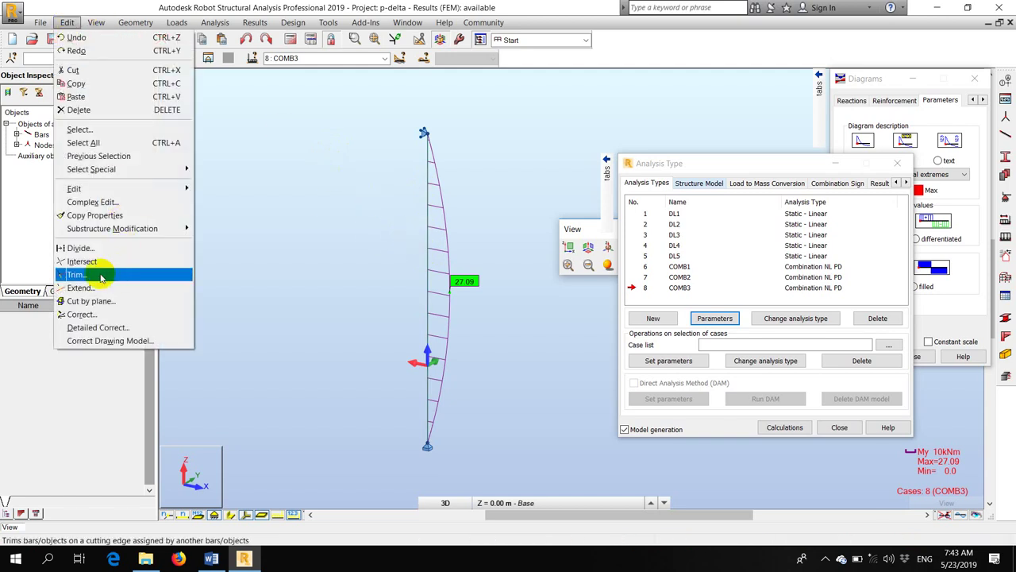
click(87, 248)
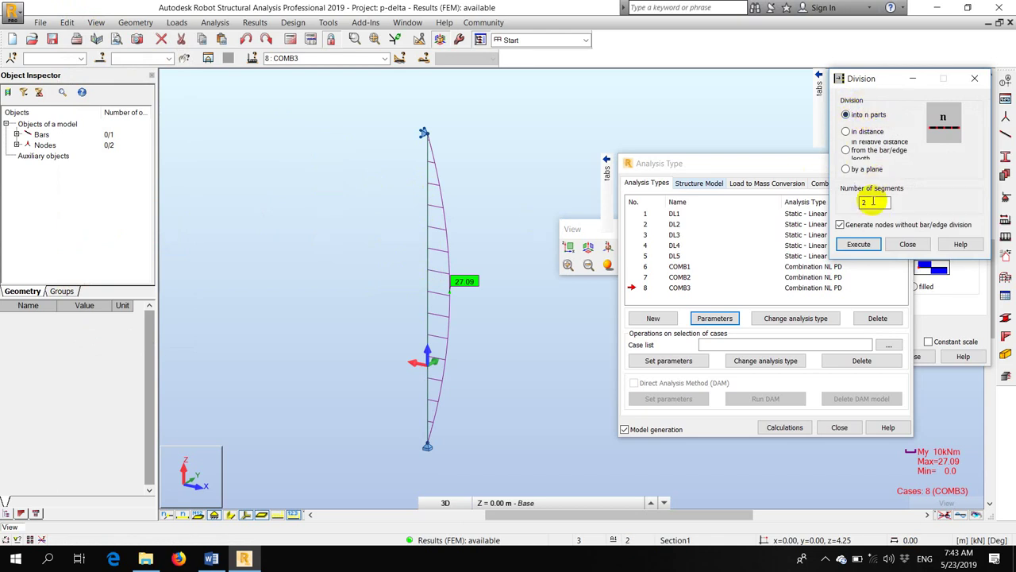
click(430, 274)
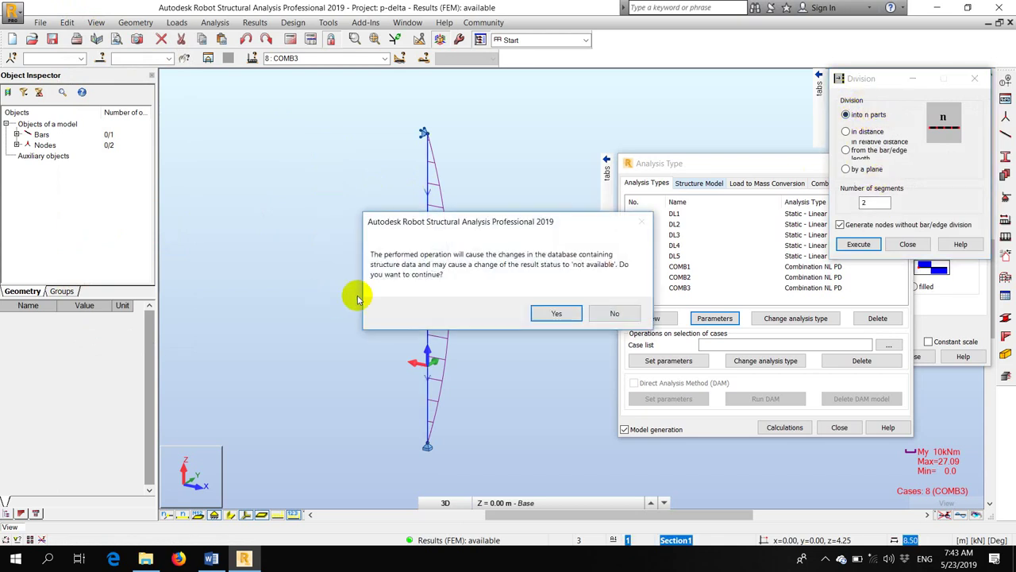
click(557, 313)
scroll(429, 294, up, 2)
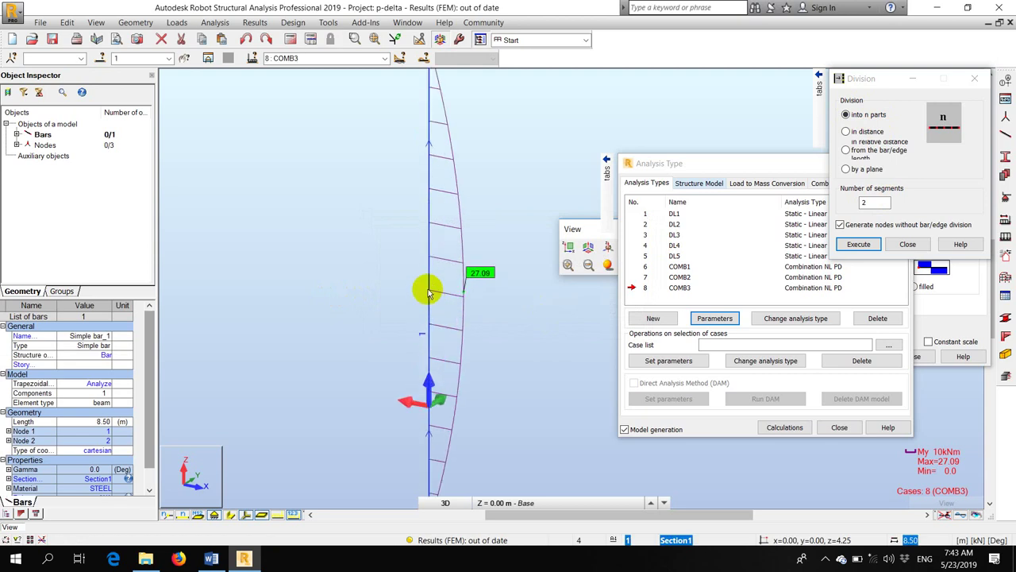
scroll(426, 286, down, 2)
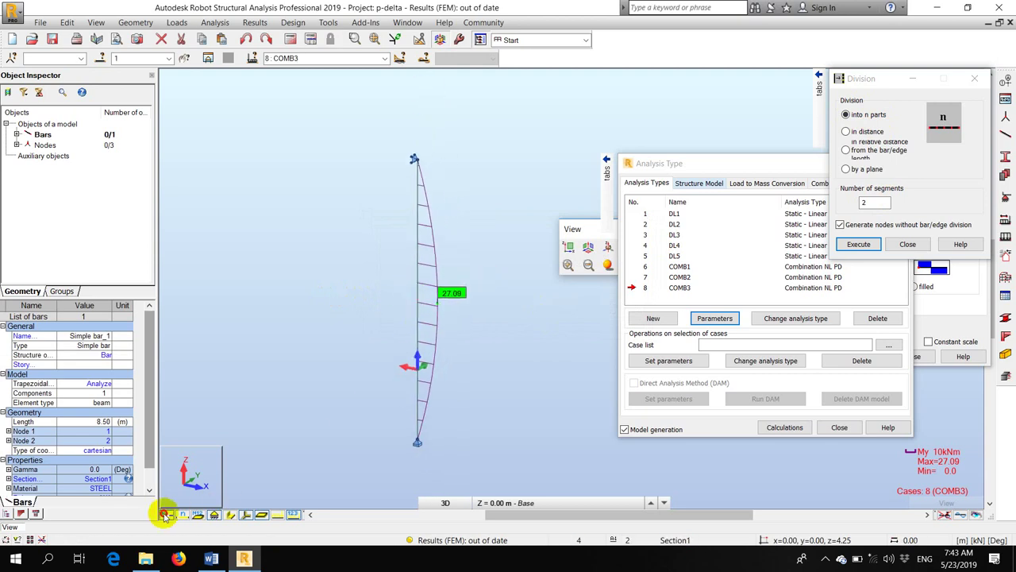
scroll(415, 407, up, 1)
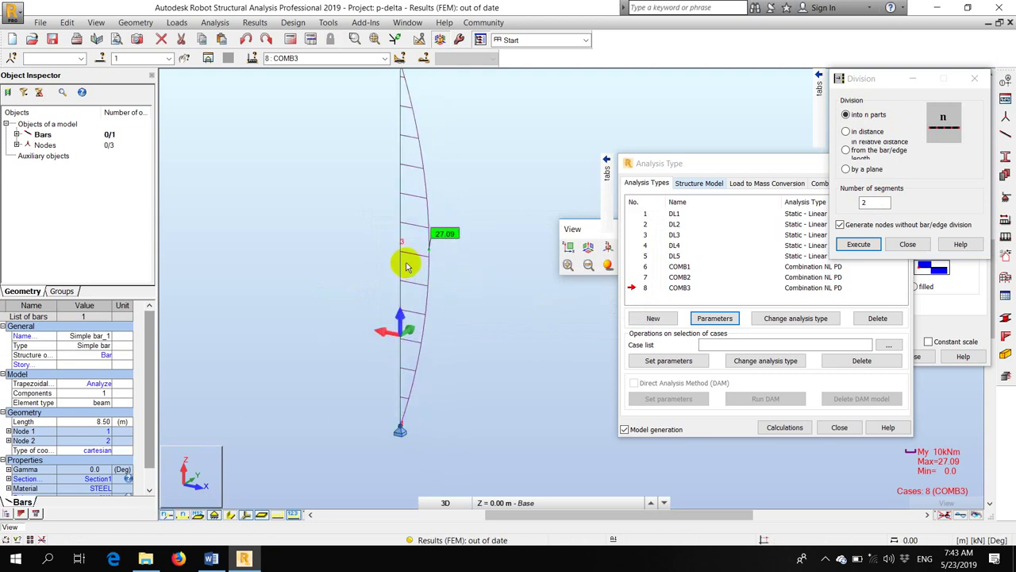
middle_drag(403, 261, 423, 169)
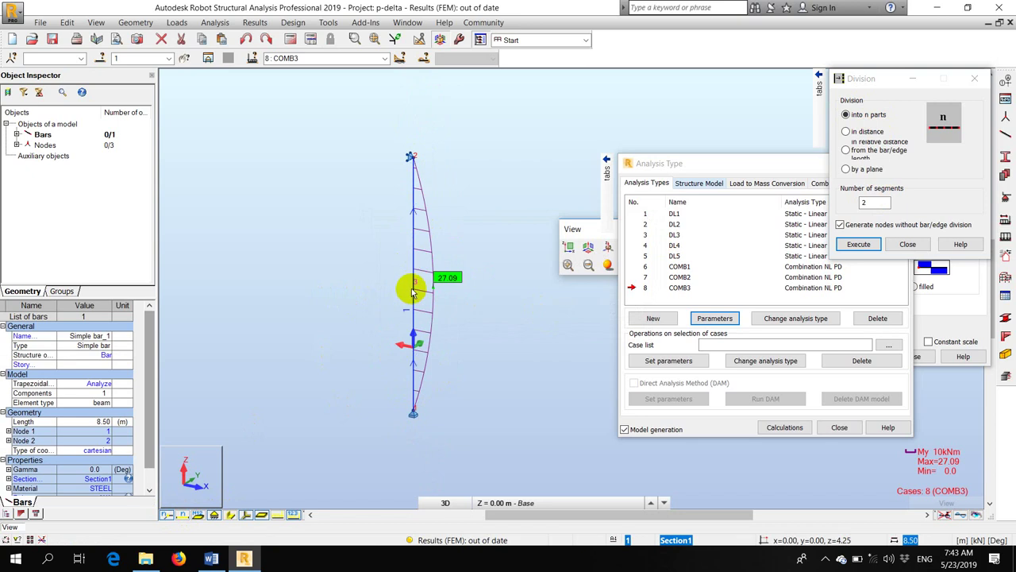
click(909, 244)
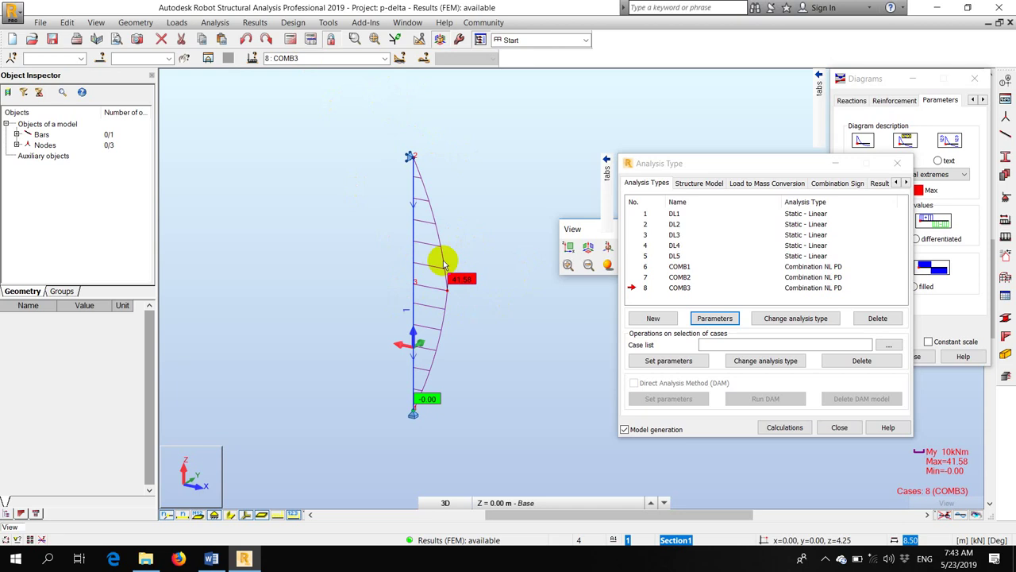
- Compare COMB1's moment diagram with the P-Delta moment for P = 500 kN in the Word table
click(384, 59)
click(358, 106)
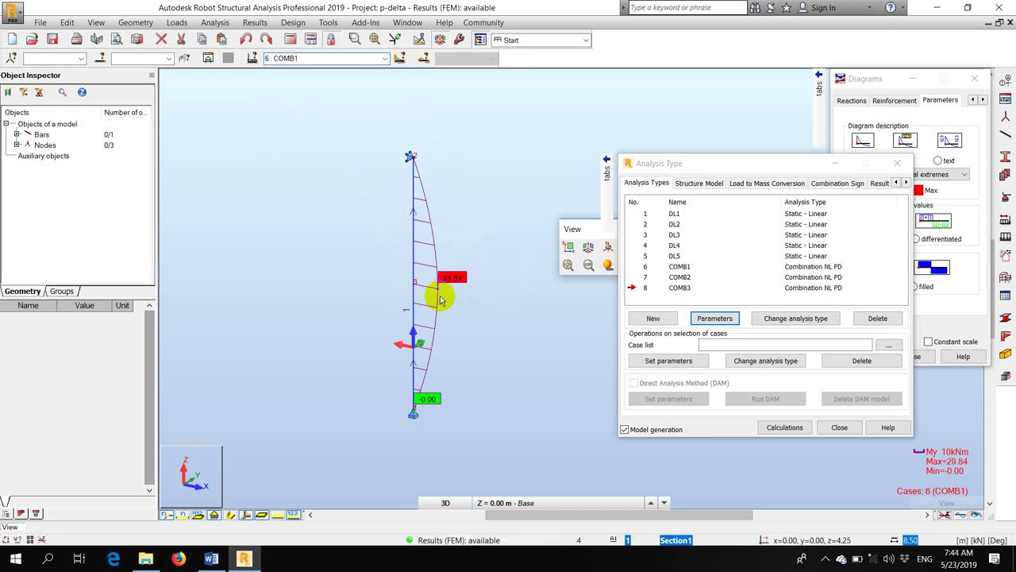
click(211, 559)
drag(462, 316, 419, 318)
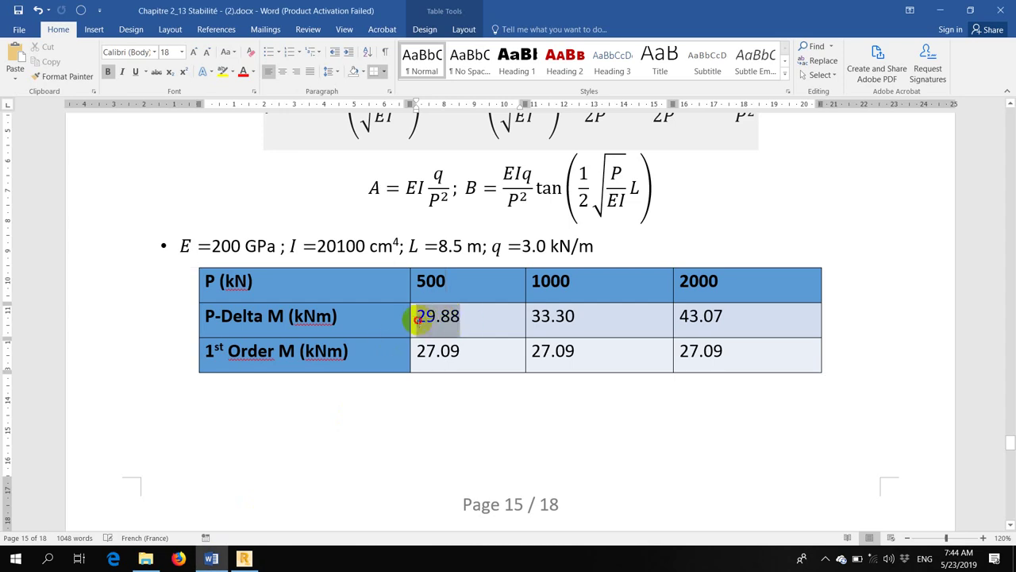
click(579, 320)
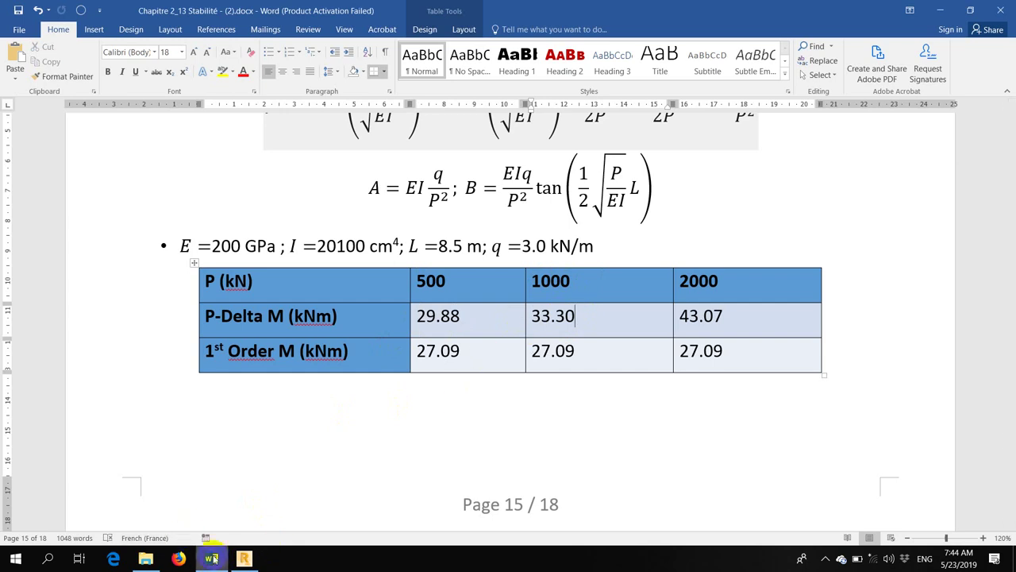
- Return to Robot, display the COMB2 and COMB3 moment diagrams, and compare them with the P-Delta moments in the Word table
click(262, 563)
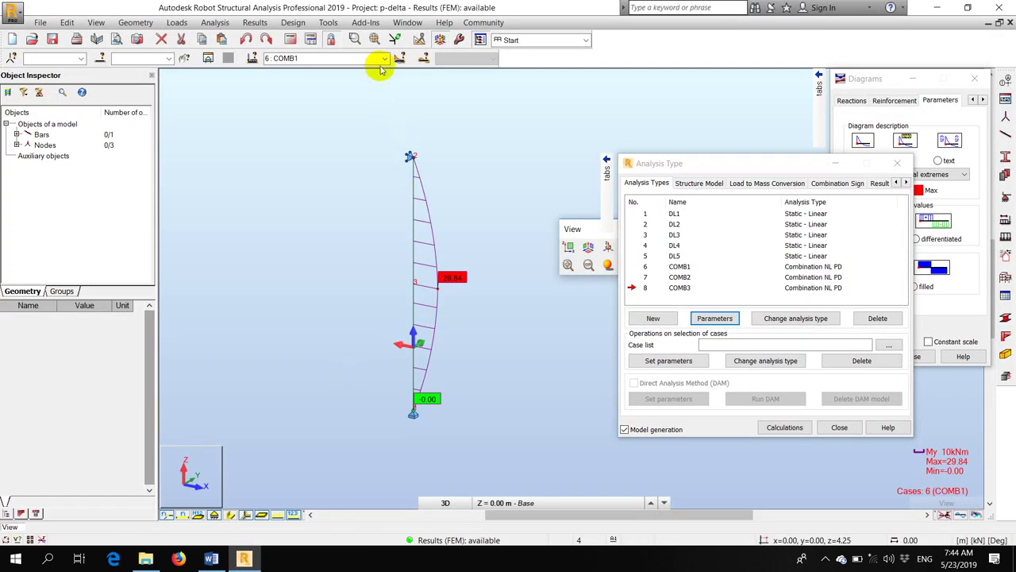
click(384, 59)
click(300, 116)
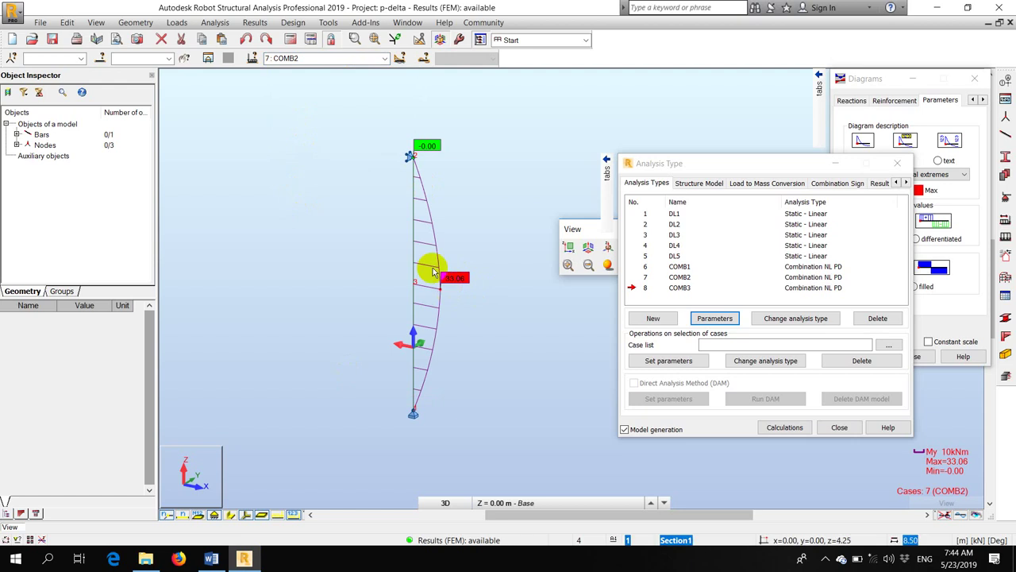
click(386, 60)
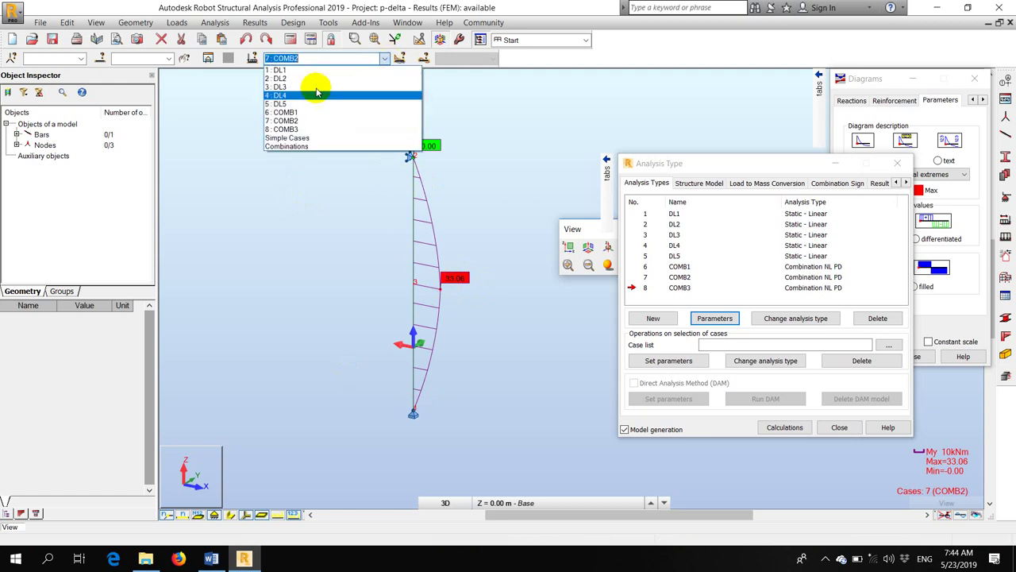
click(294, 127)
click(211, 558)
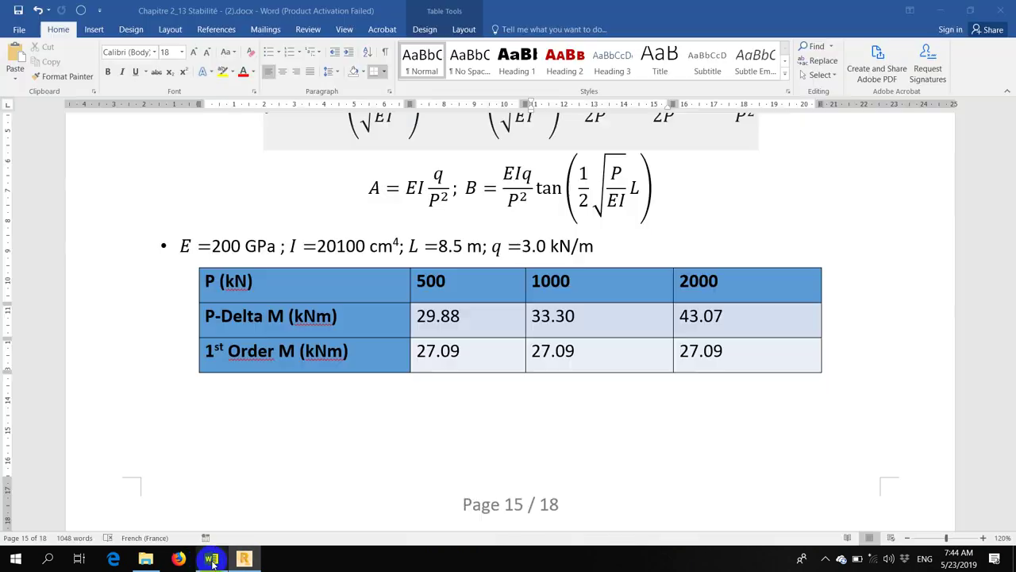
- Back in Robot, set the division to 4 segments and delete the column's mid-height node, accepting the change to the result status
click(244, 558)
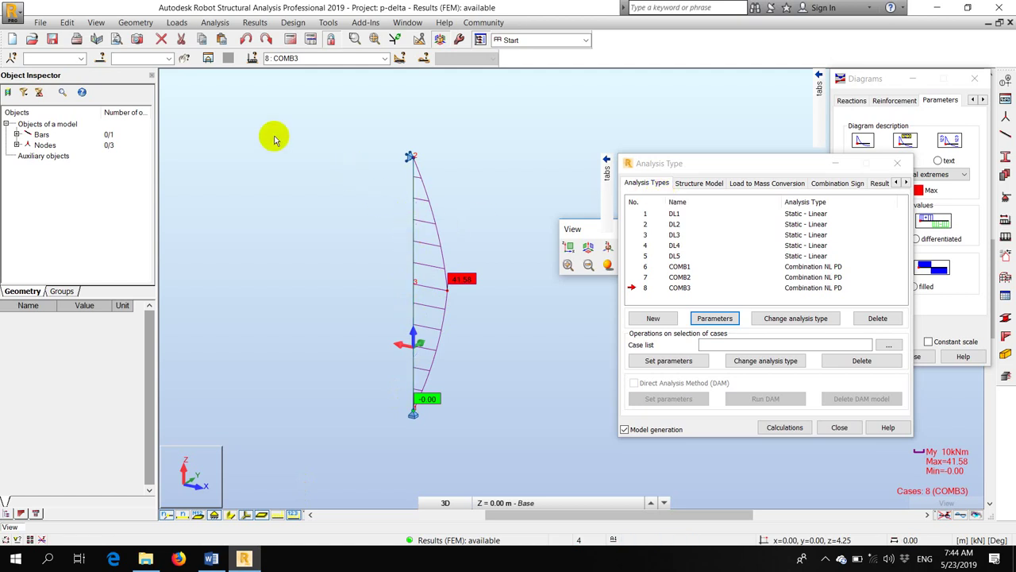
click(69, 23)
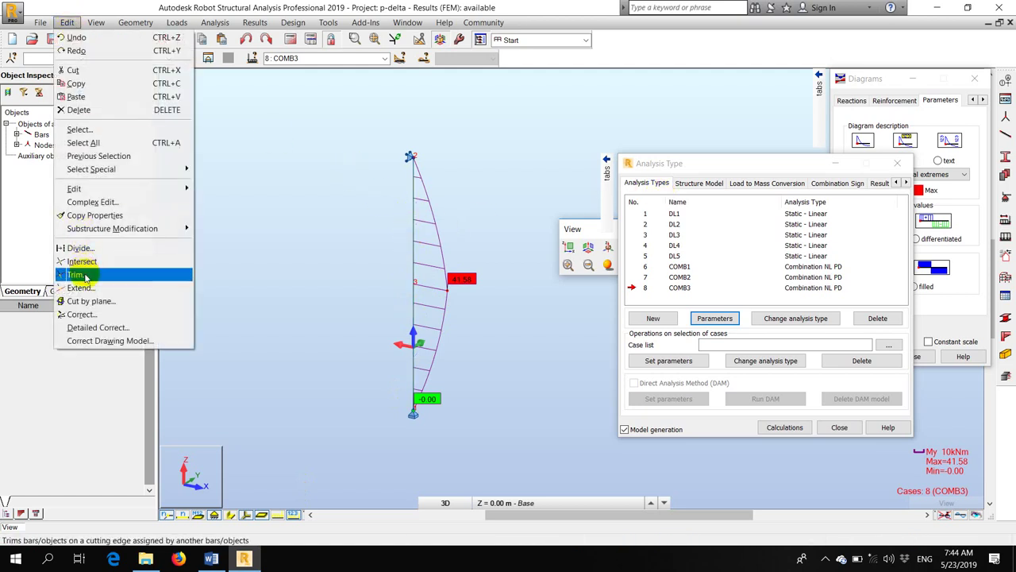
click(80, 248)
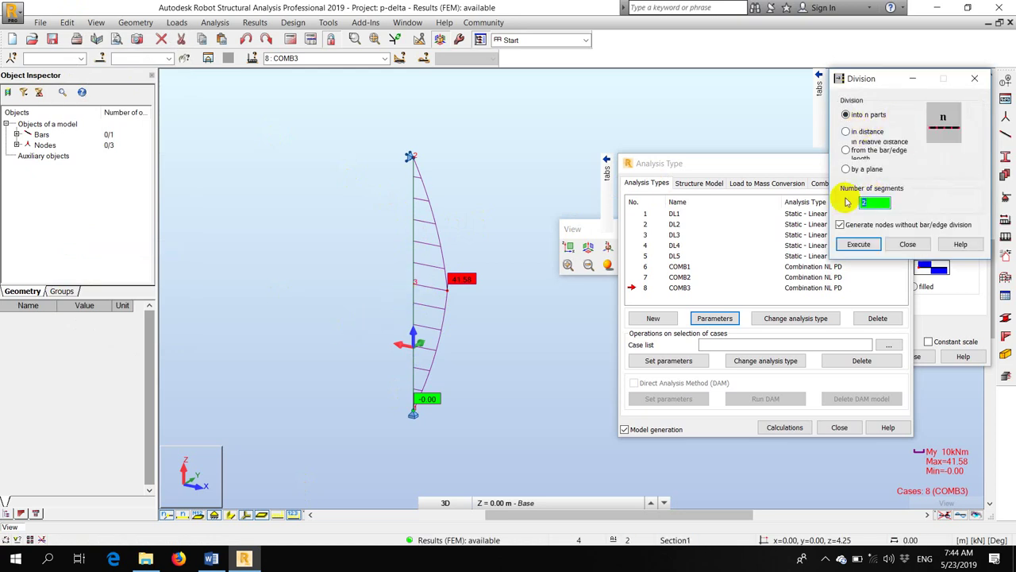
right_click(293, 194)
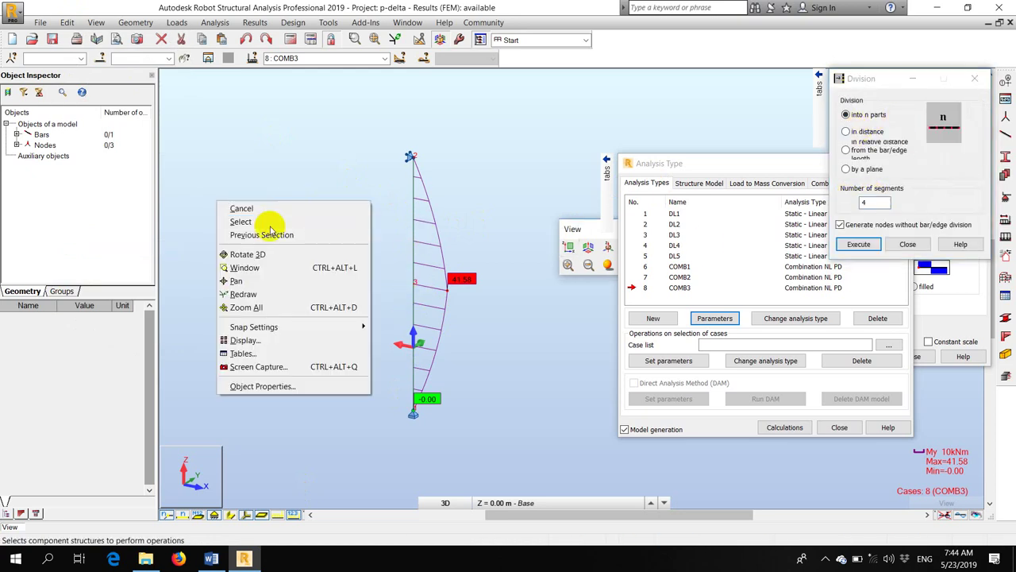
click(317, 233)
click(417, 301)
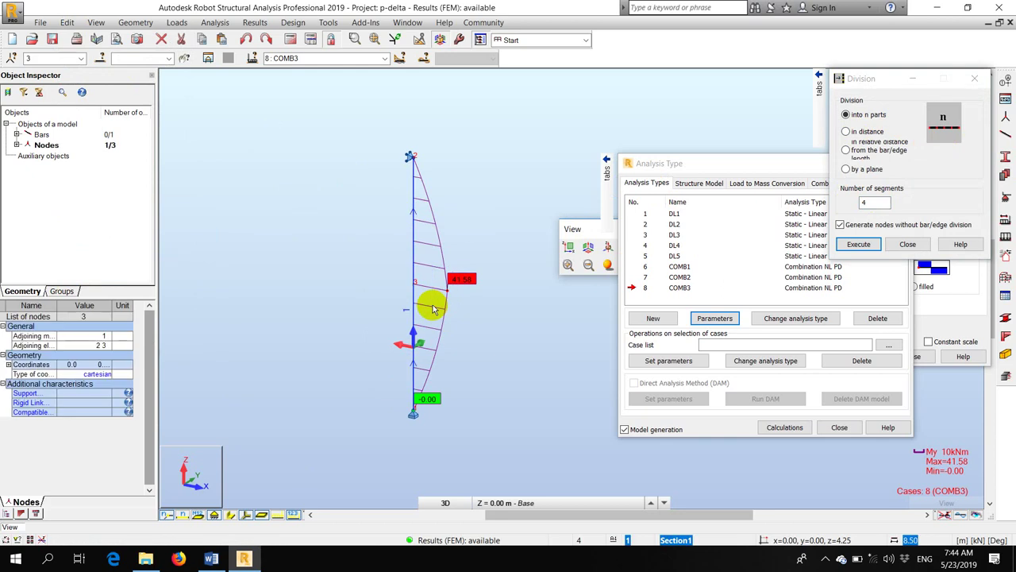
key(Delete)
click(435, 313)
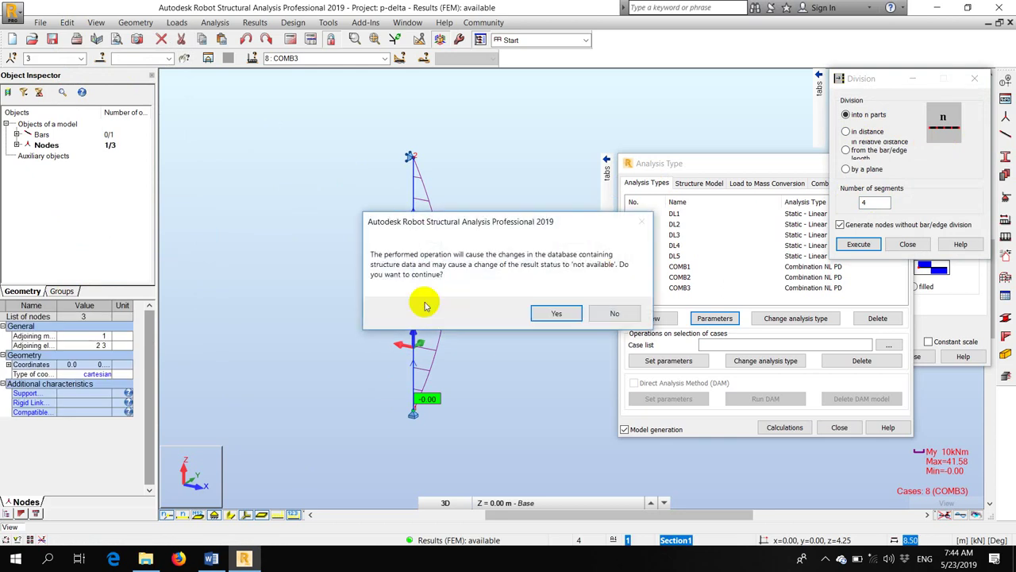
click(560, 314)
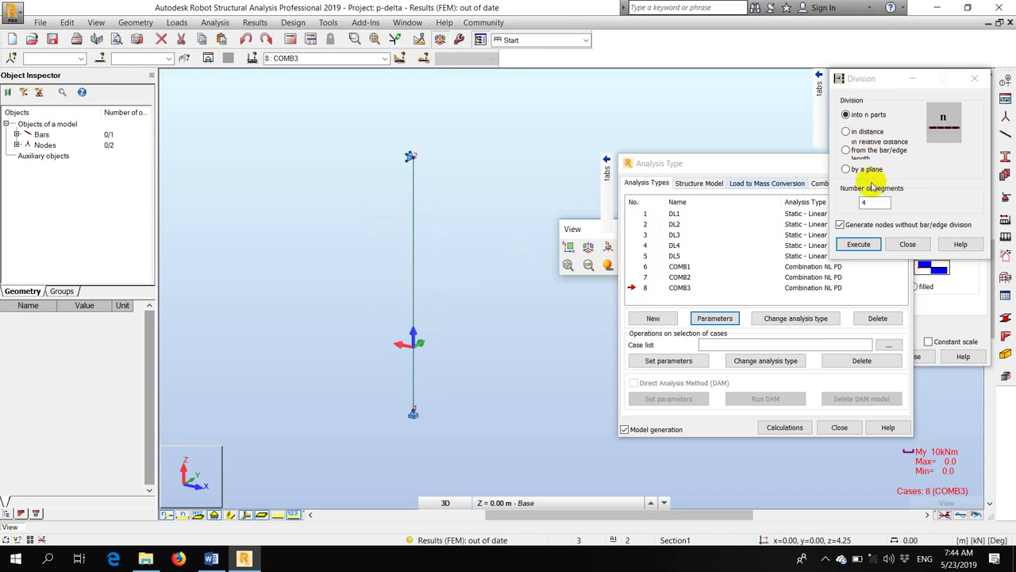
- Divide the column into 4 segments, generating nodes without bar division, and rerun the structure calculations
click(880, 95)
mouse_move(763, 128)
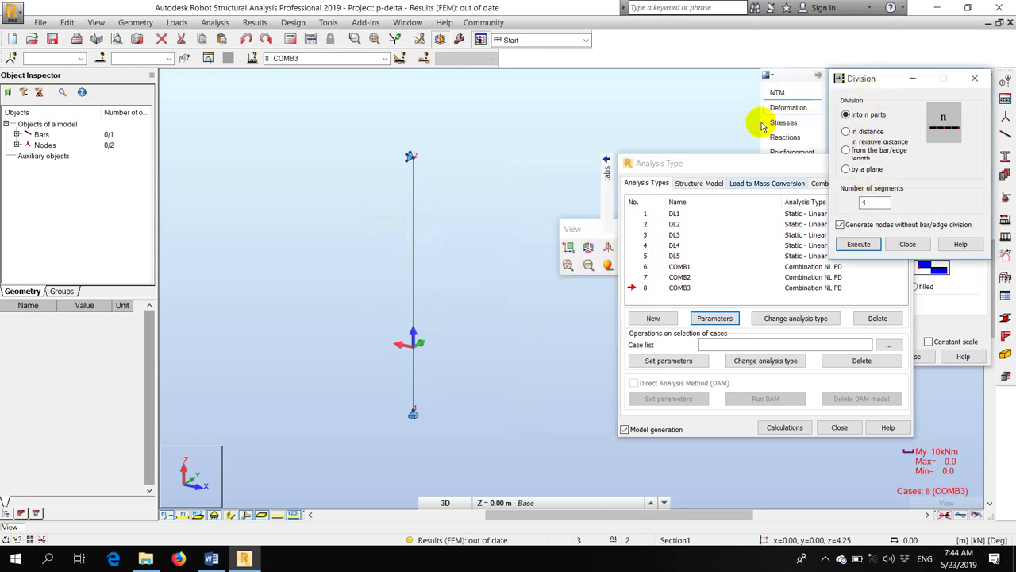
click(411, 270)
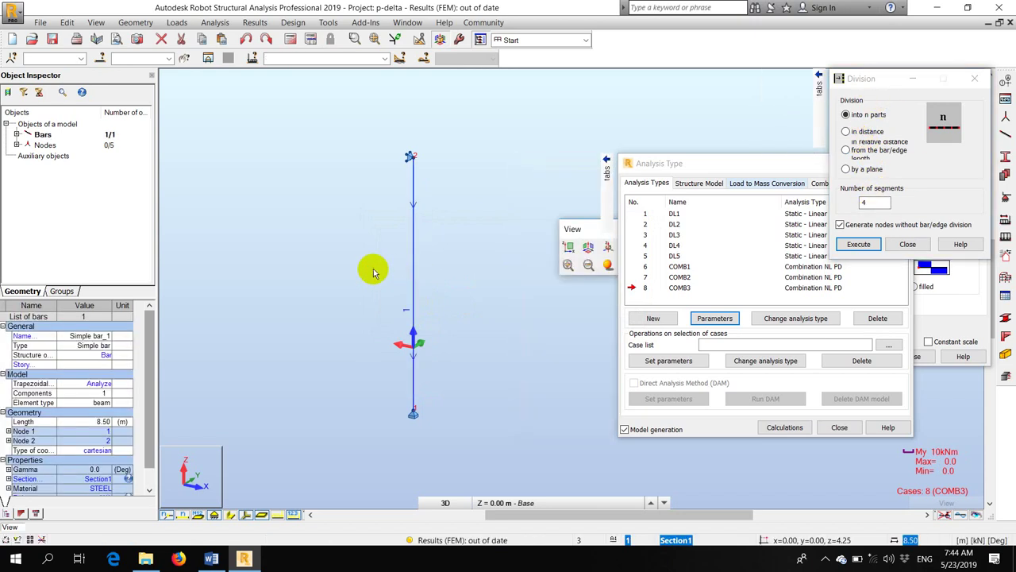
click(408, 352)
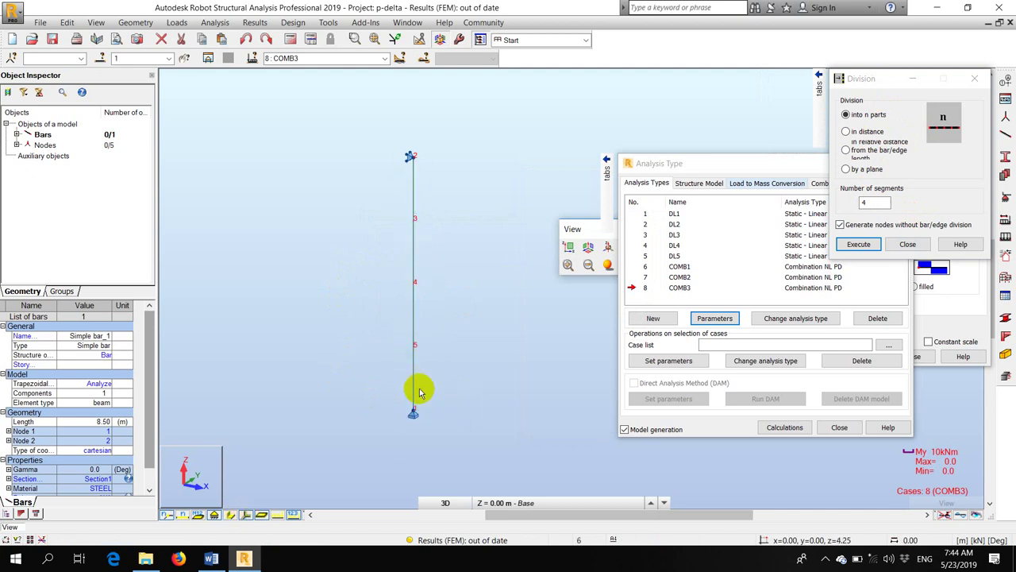
click(906, 245)
click(267, 40)
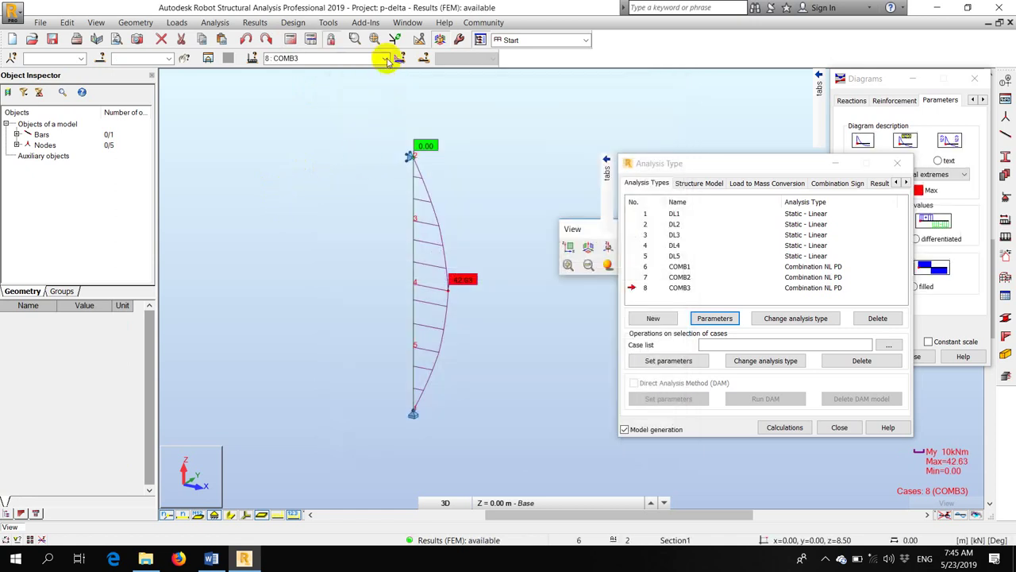
- Compare COMB3's moment diagram with the P-Delta moment for P = 2000 kN in the Word table, and return to Robot
click(385, 58)
click(384, 58)
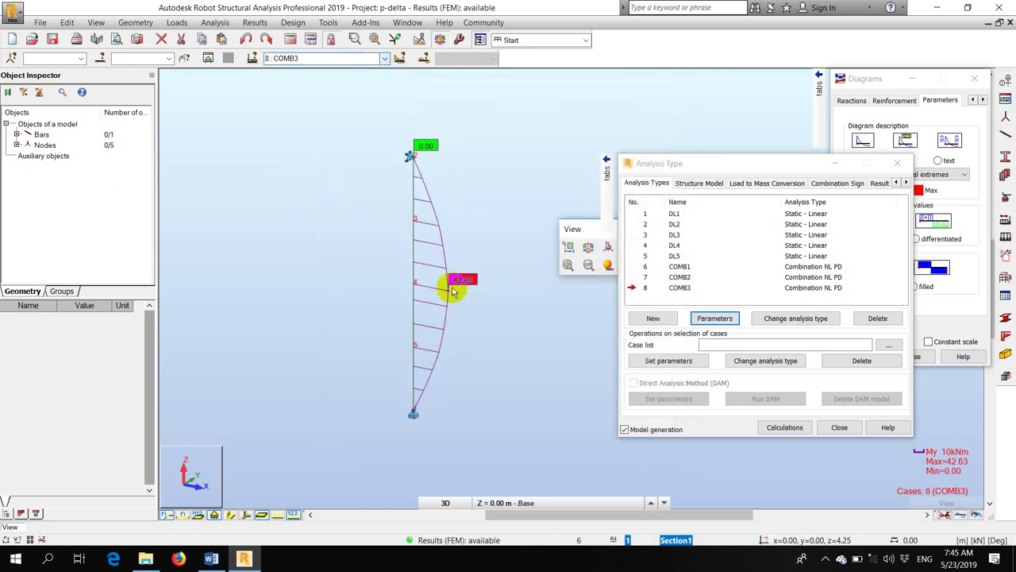
click(211, 558)
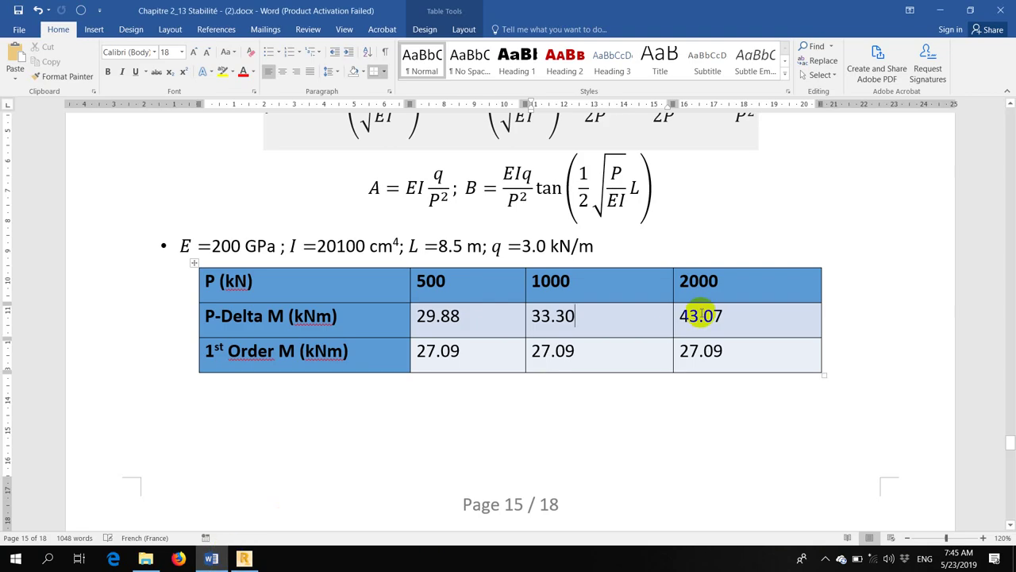
click(214, 558)
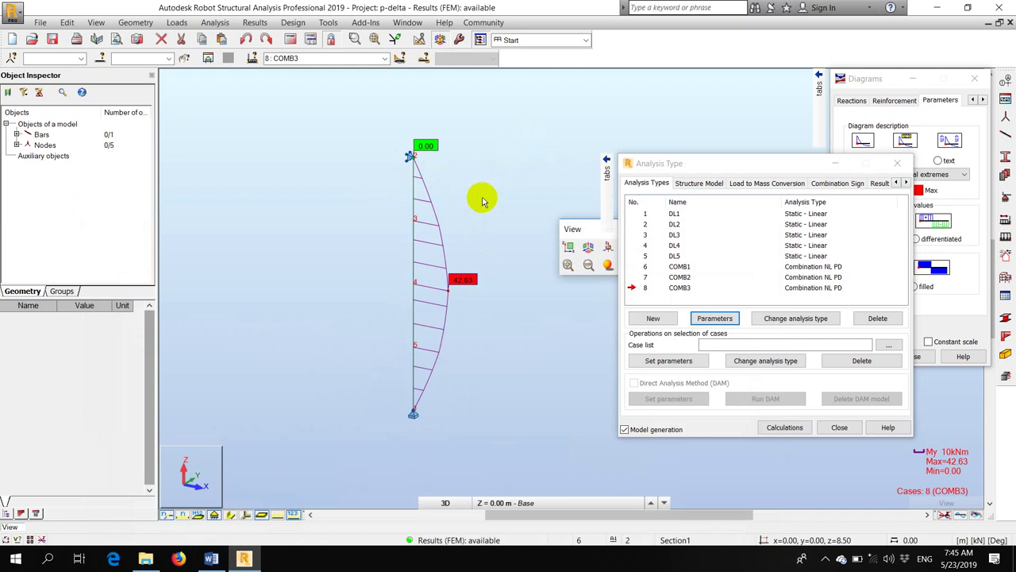
scroll(293, 223, down, 2)
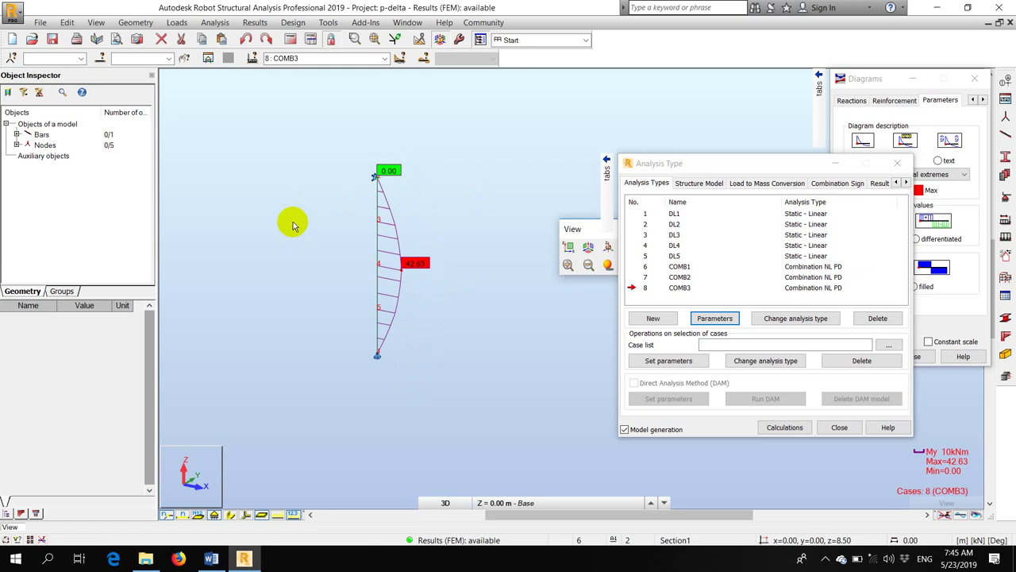
- Switch to Word, review section 13.4.2's unbraced column example through its load table, and highlight the horizontal force of 4.5 kN
click(371, 263)
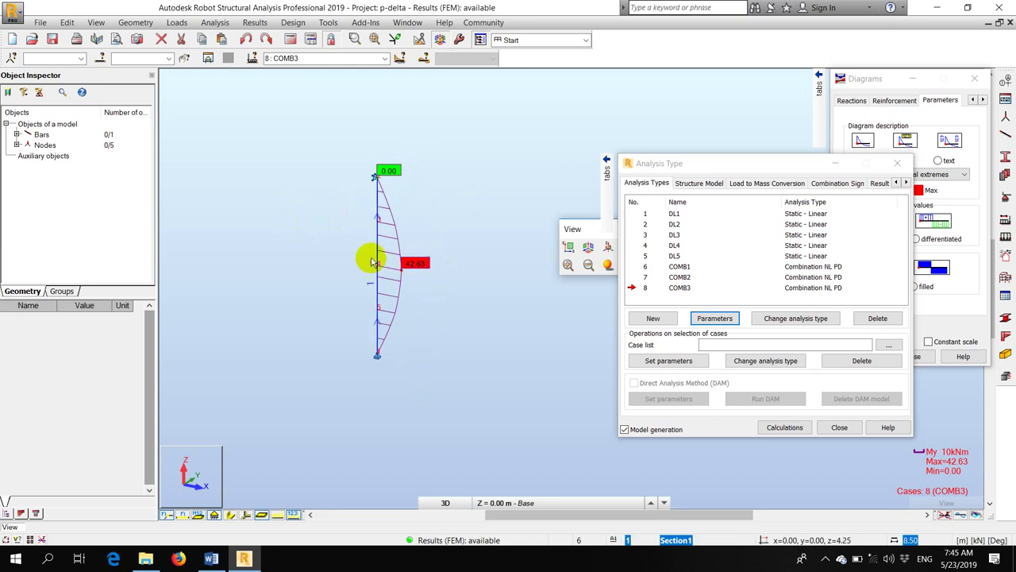
click(211, 558)
scroll(265, 250, down, 6)
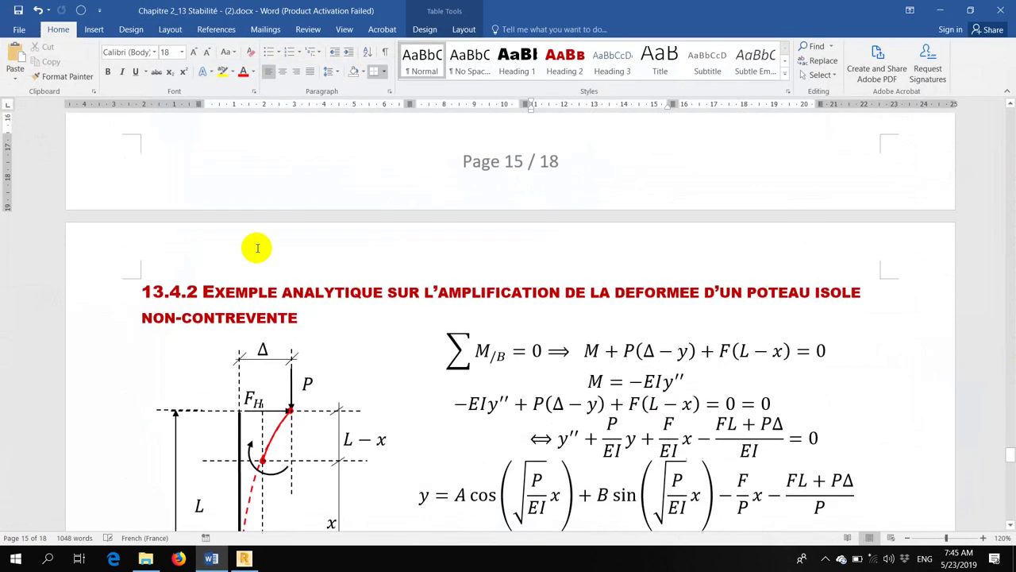
click(301, 206)
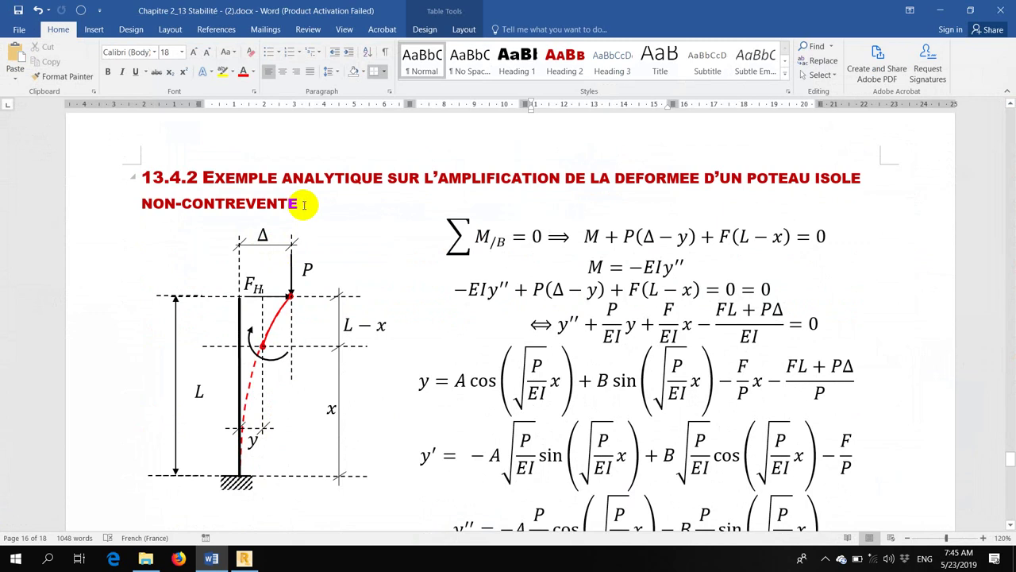
scroll(327, 201, down, 8)
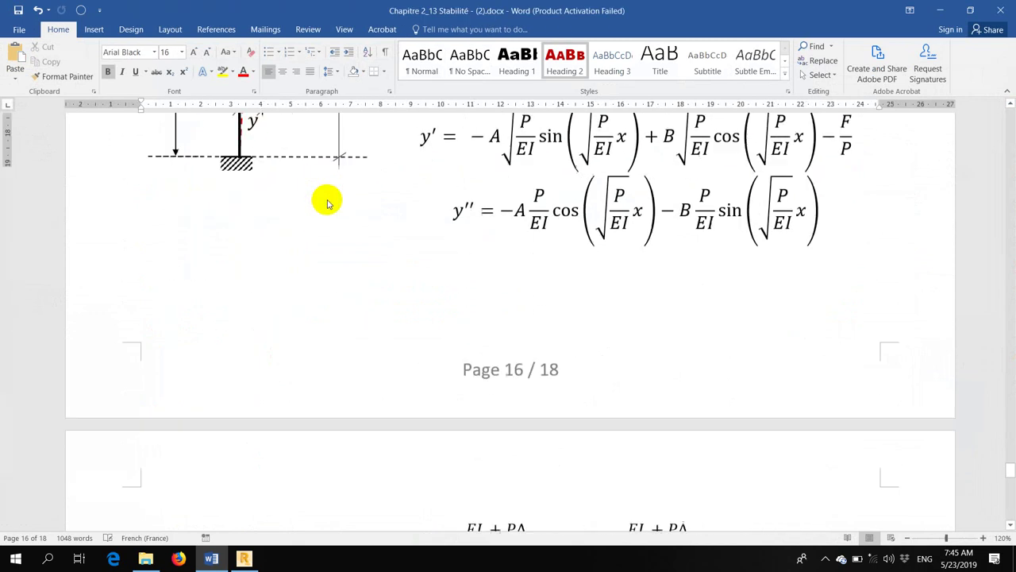
scroll(327, 200, up, 7)
scroll(336, 243, up, 1)
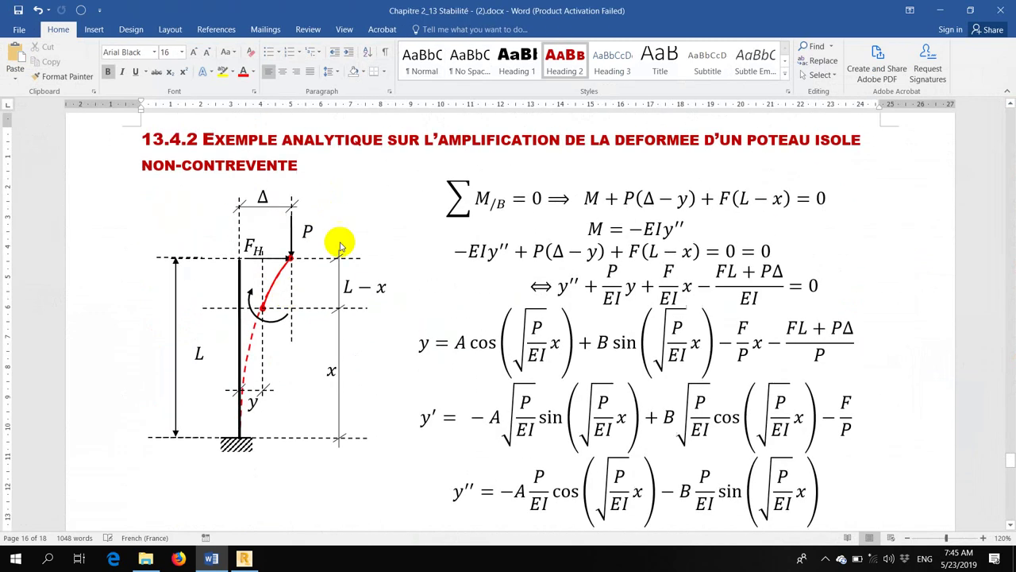
scroll(268, 281, down, 9)
scroll(272, 277, down, 8)
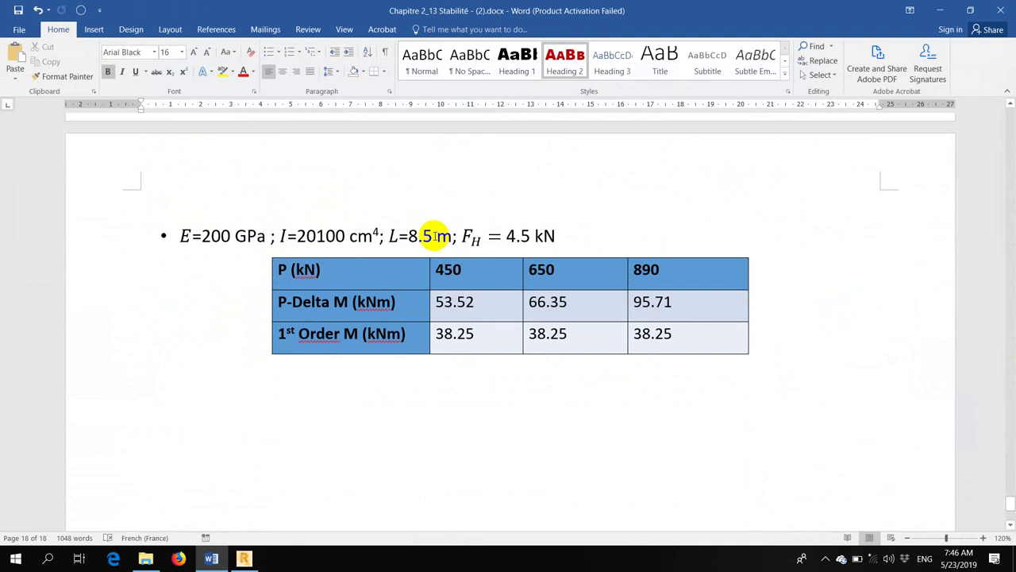
click(521, 235)
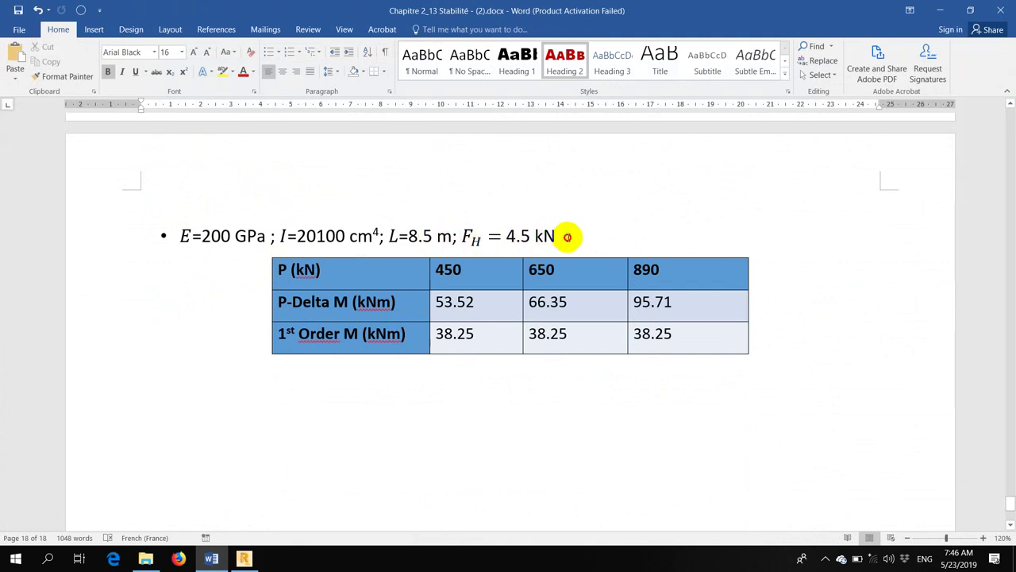
drag(567, 236, 502, 242)
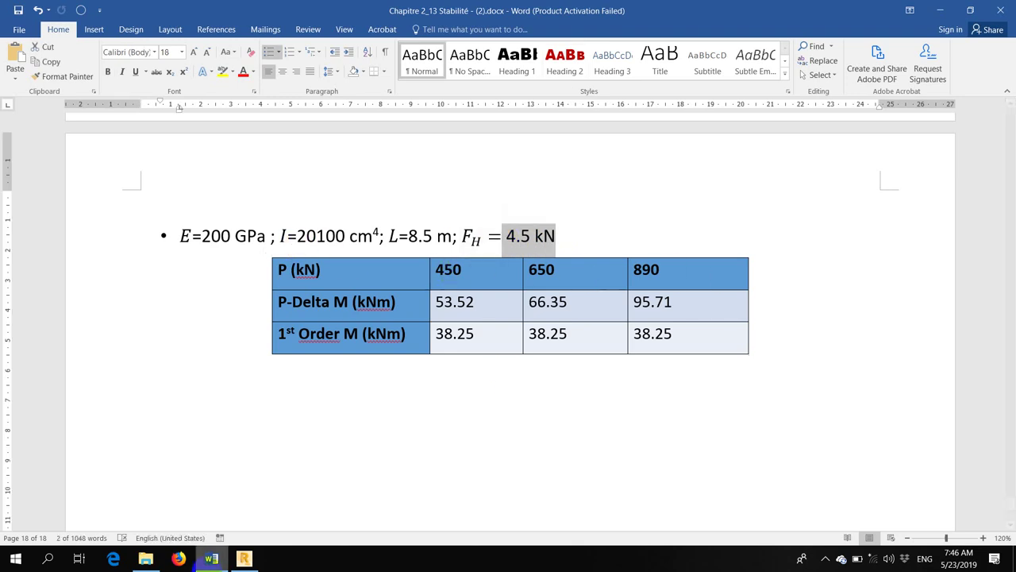
- Return to Robot, close the analysis and diagram dialogs, delete the column's top support, and assign a Fixed support to its base node
click(246, 559)
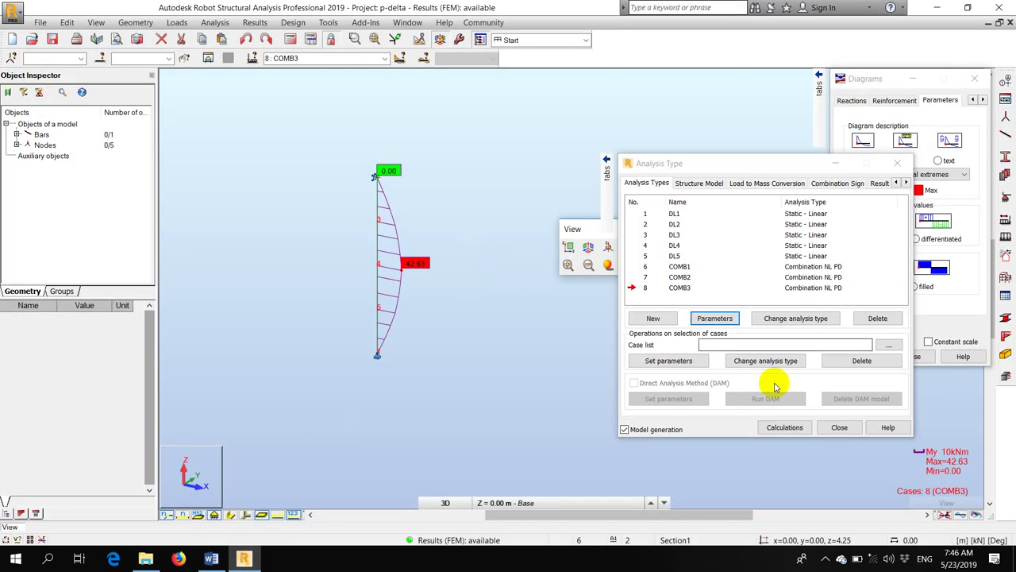
click(840, 428)
click(912, 358)
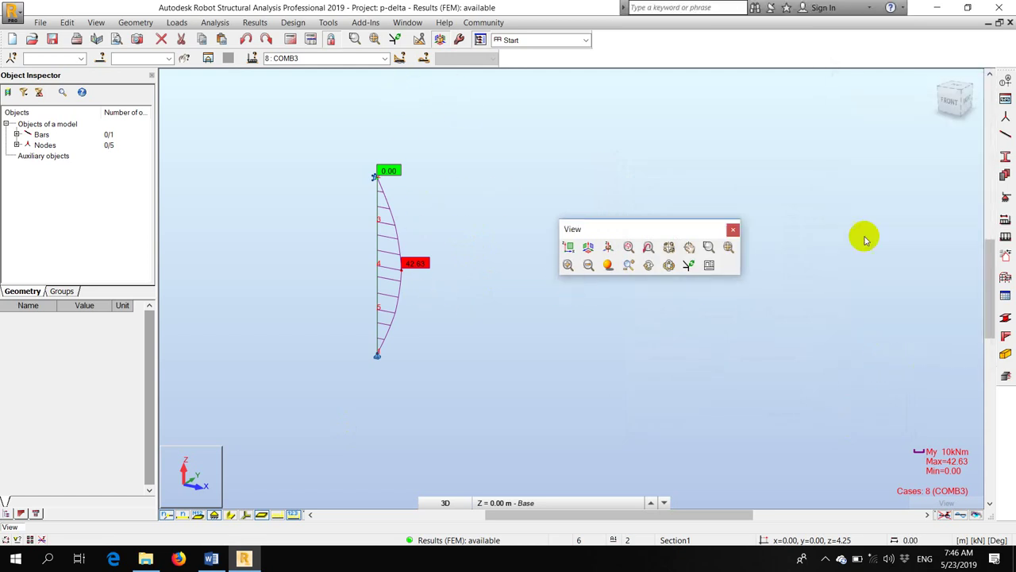
click(1006, 197)
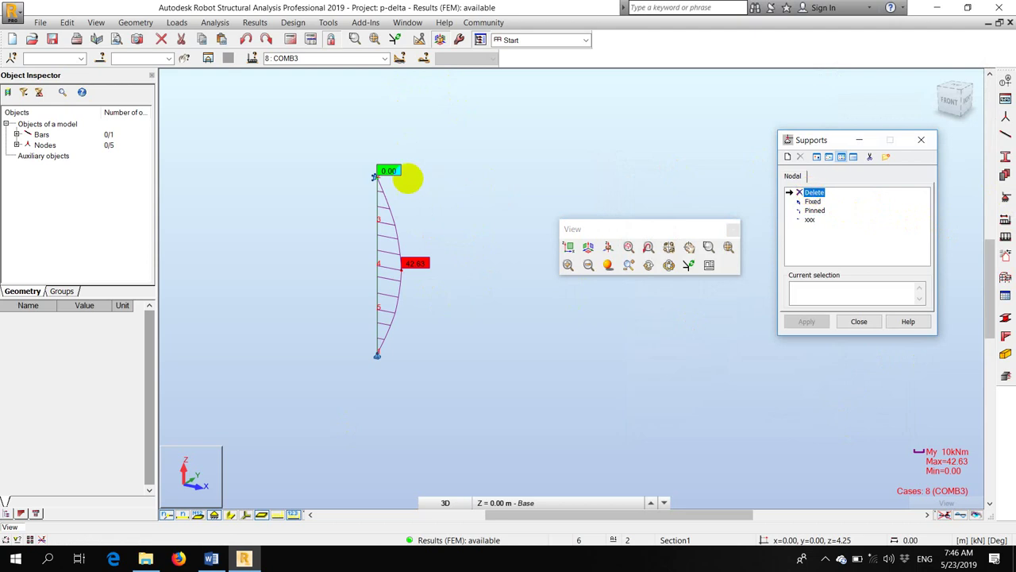
click(374, 174)
click(540, 317)
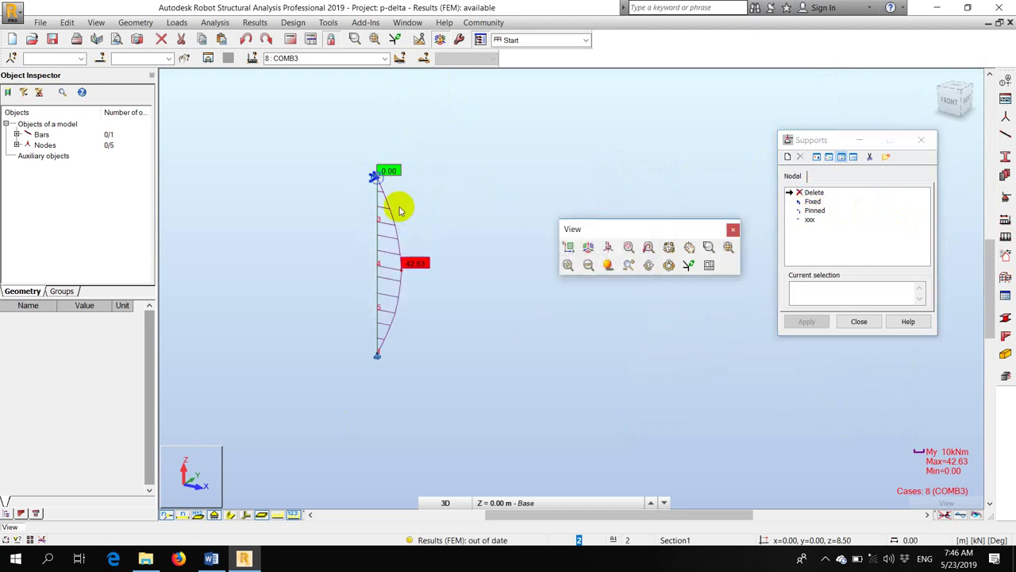
click(812, 203)
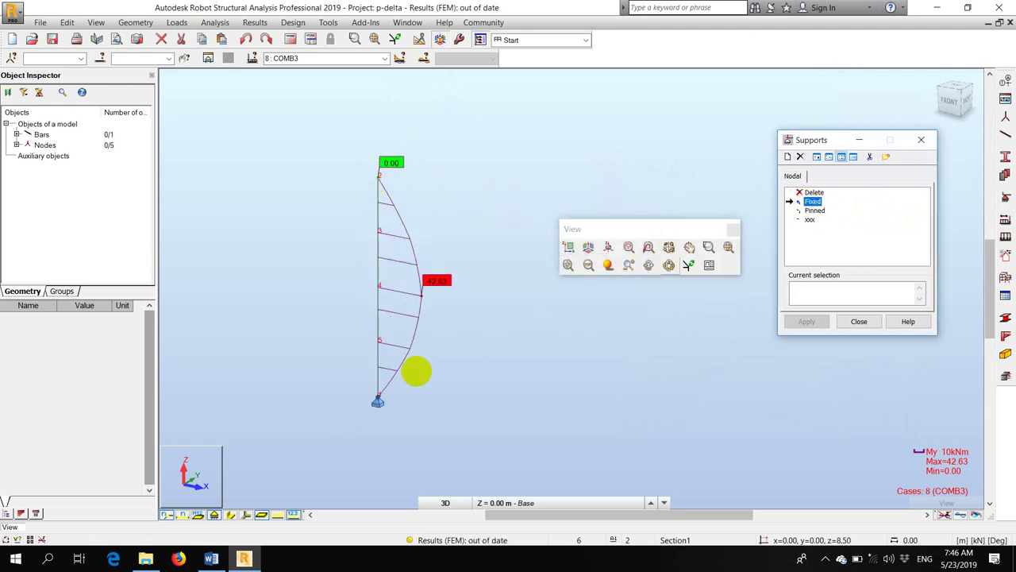
click(378, 399)
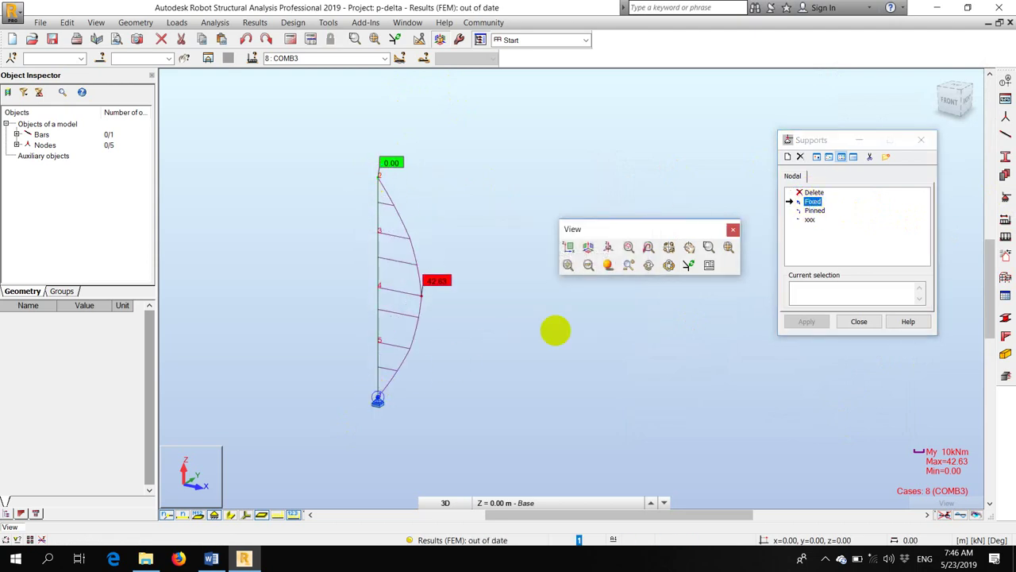
click(859, 321)
- Turn off the My moment diagram on the column
click(217, 23)
mouse_move(255, 22)
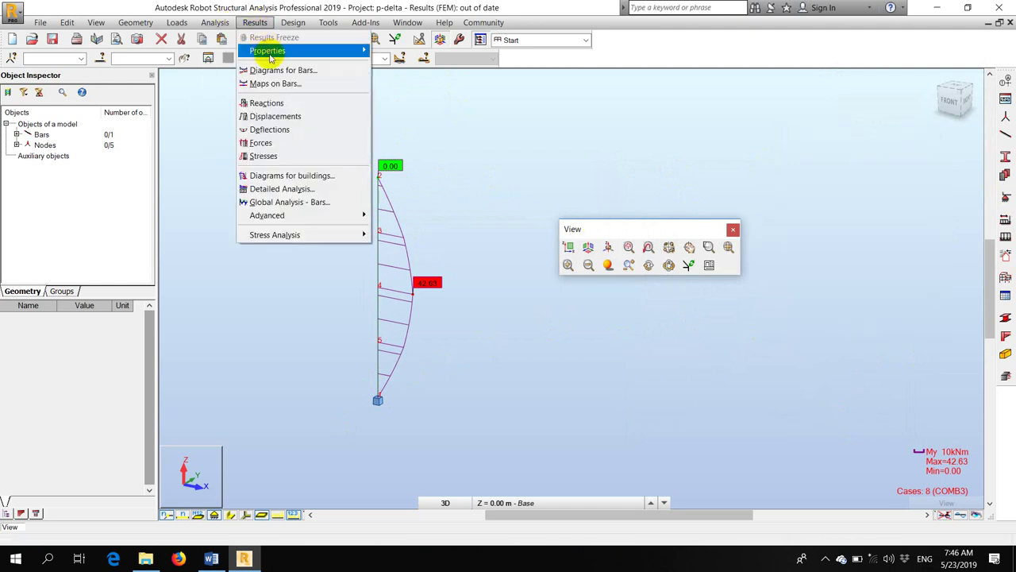
click(290, 69)
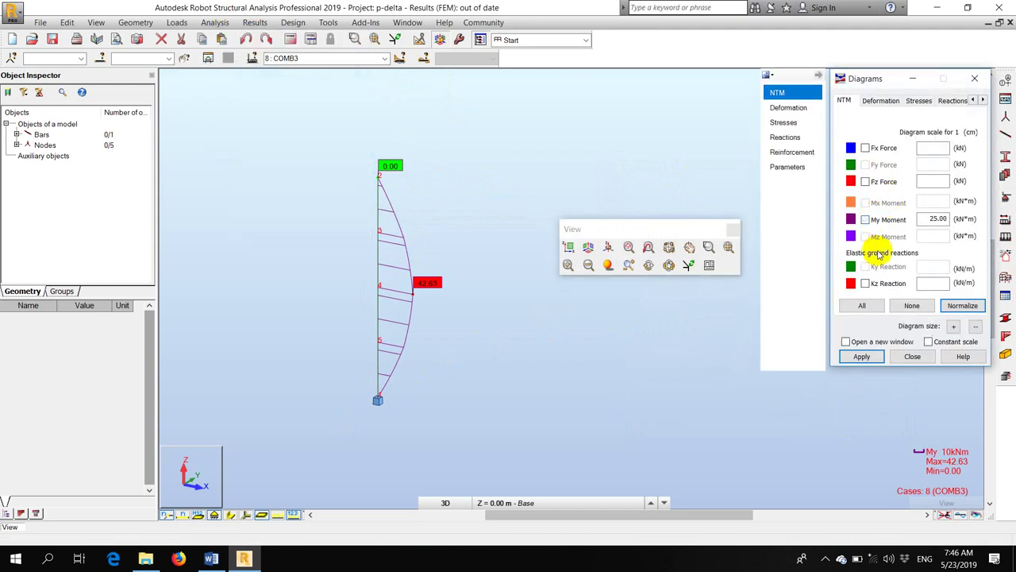
click(863, 357)
click(915, 356)
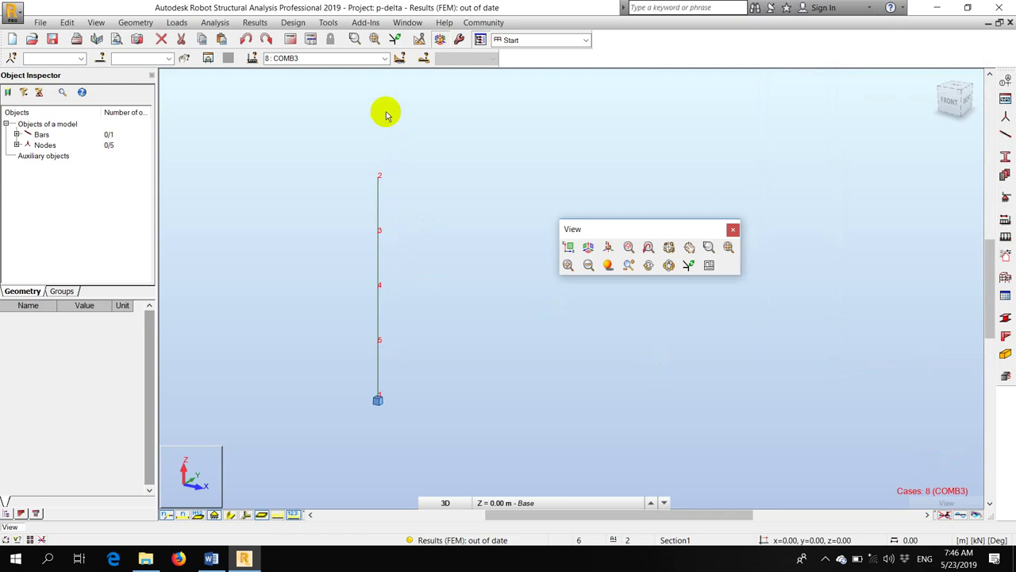
- Display the loads of case DL2 and delete the uniform load from the column
click(384, 58)
click(318, 78)
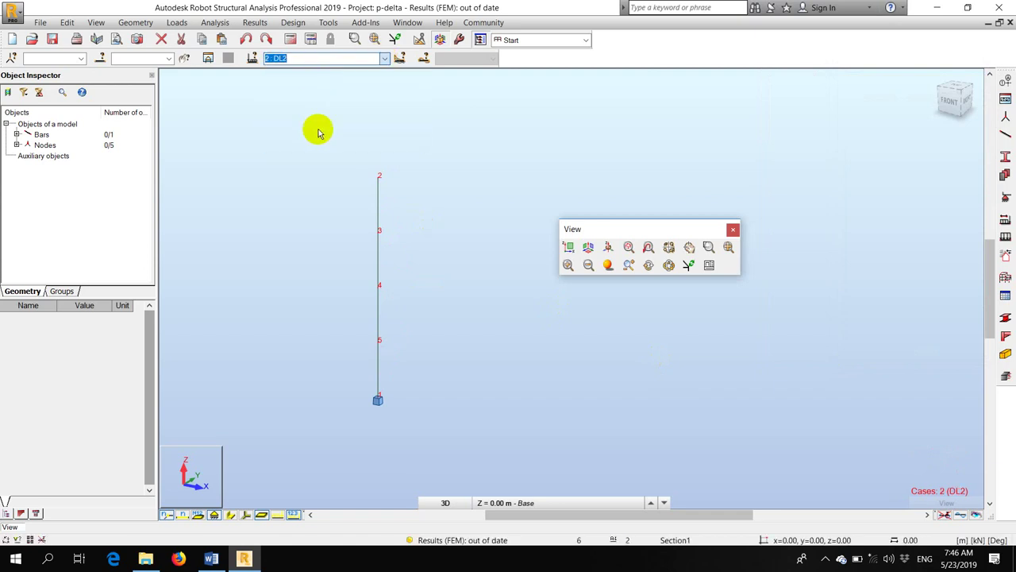
click(278, 515)
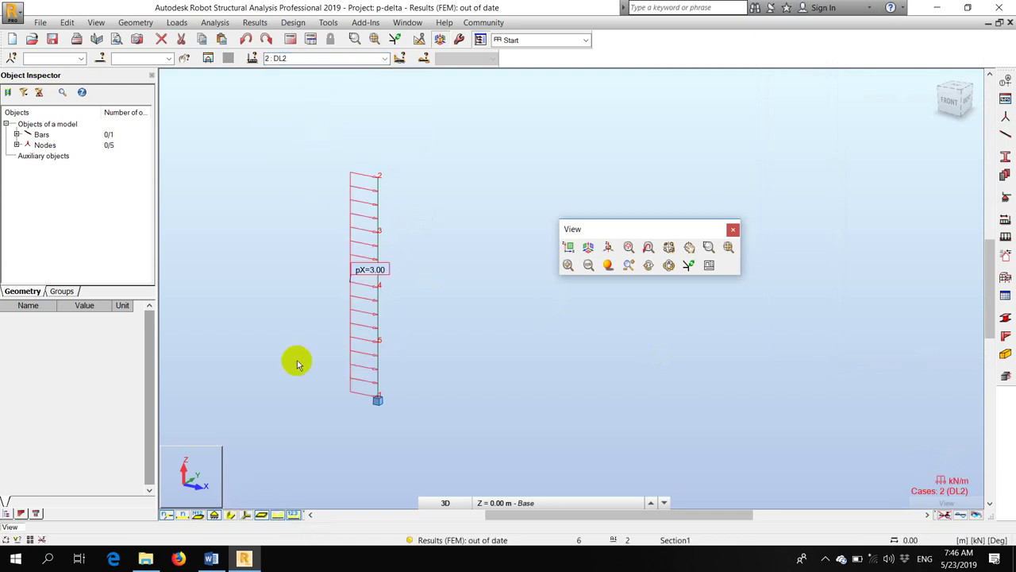
click(1005, 235)
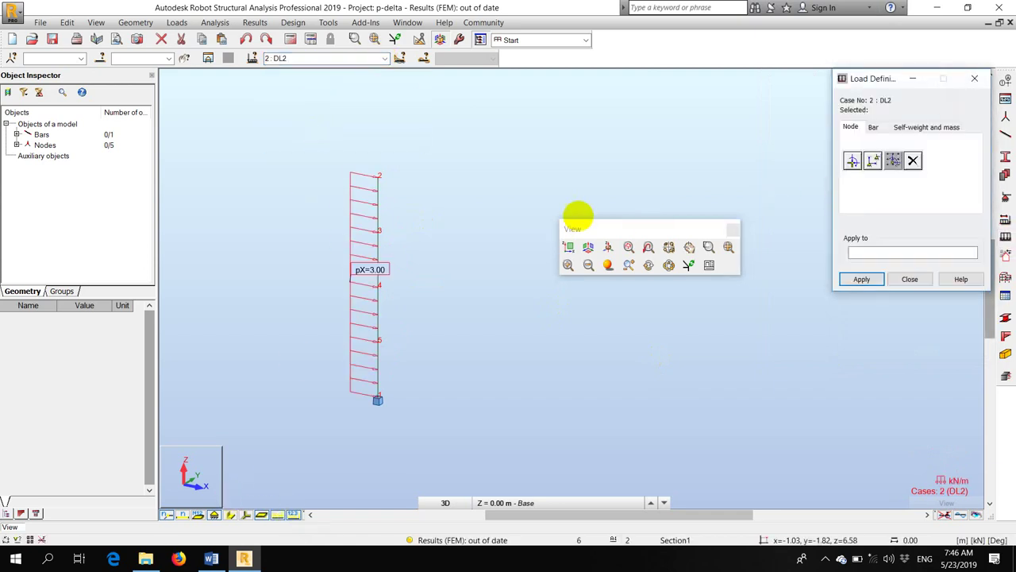
click(874, 127)
click(852, 161)
click(870, 382)
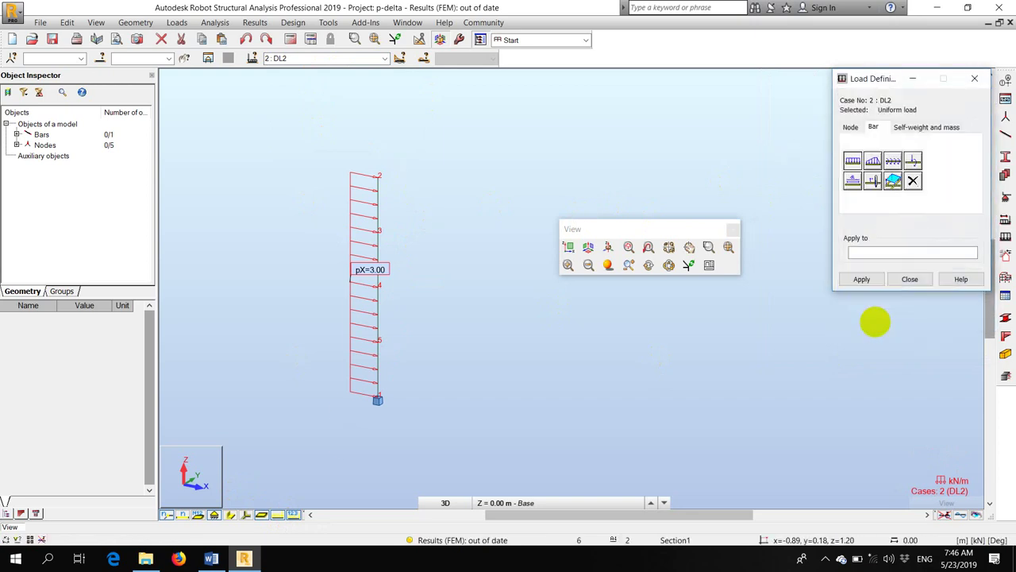
click(913, 180)
click(378, 211)
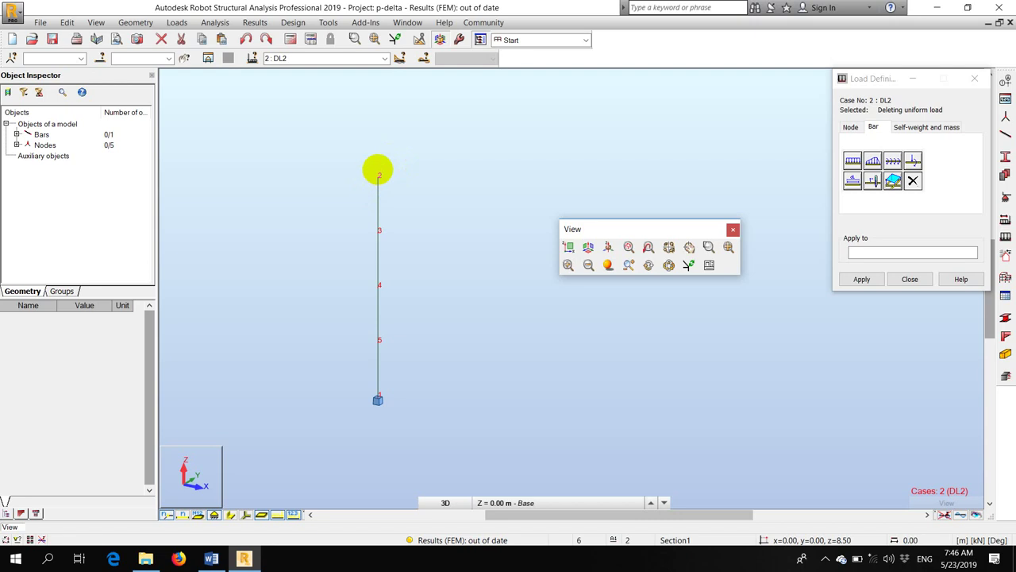
- Apply a nodal force of FX 4.5 kN and FZ -2000 kN to the column's top node in DL2, and delete it again
click(850, 127)
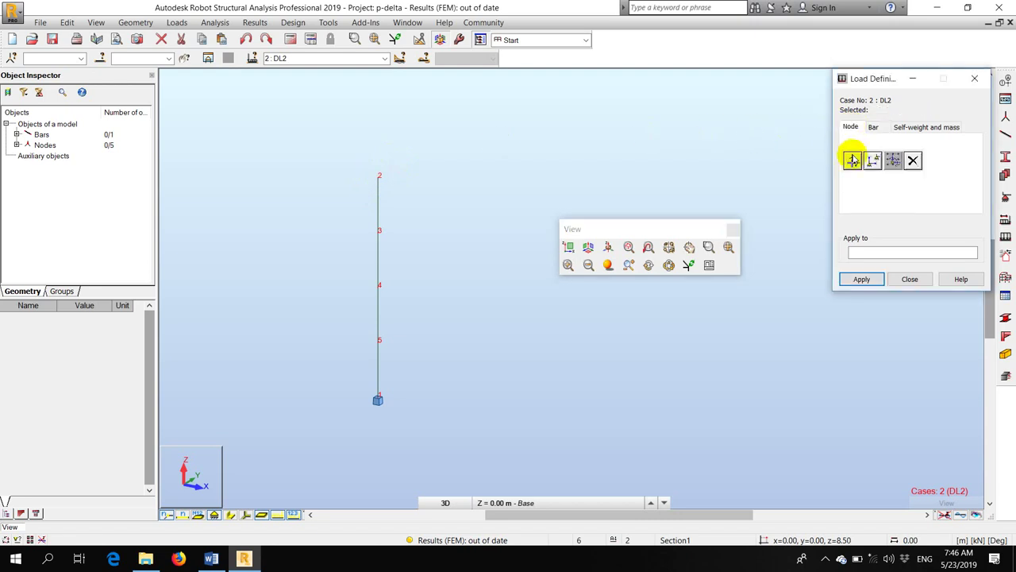
click(852, 160)
click(211, 558)
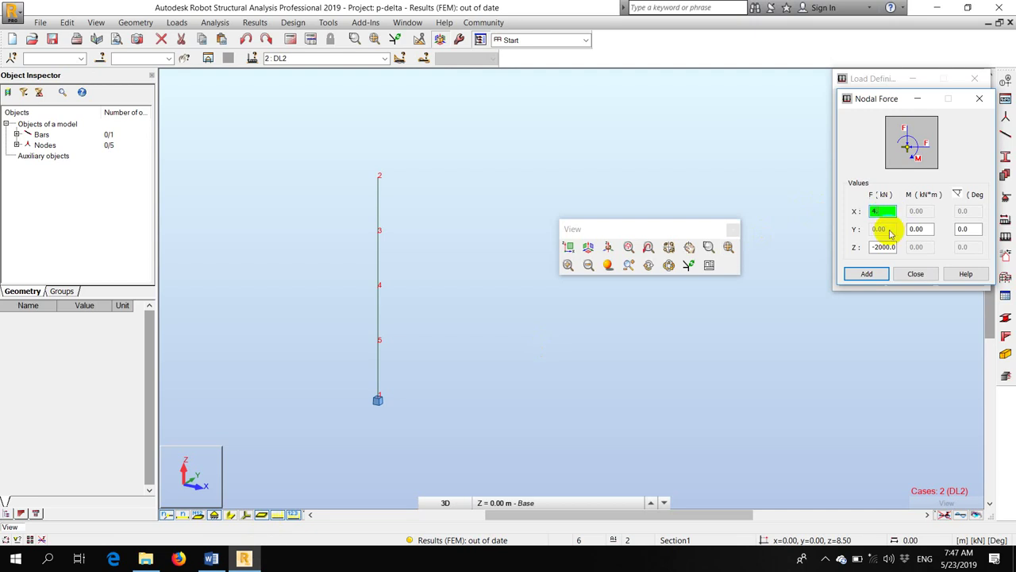
click(865, 273)
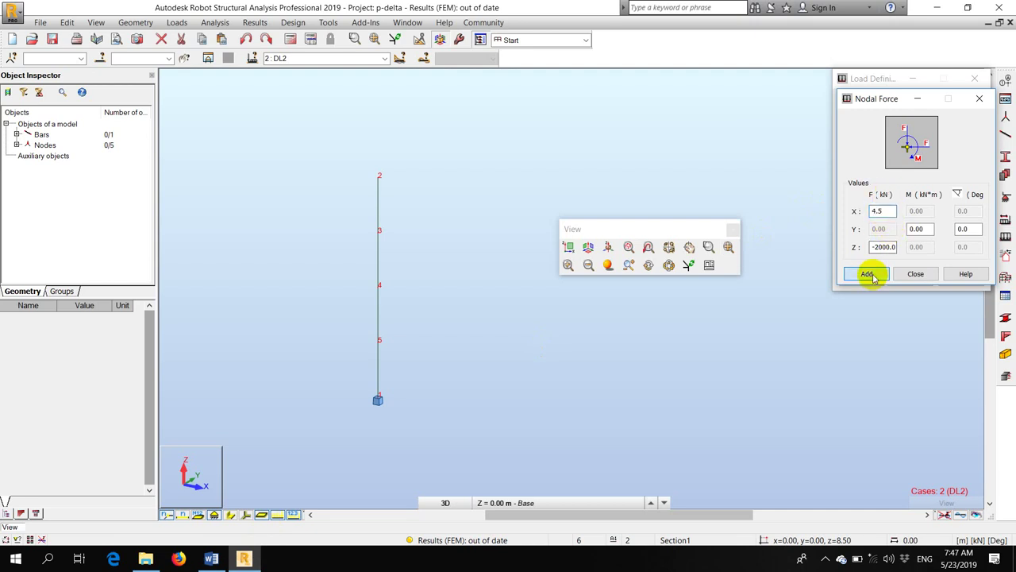
click(378, 176)
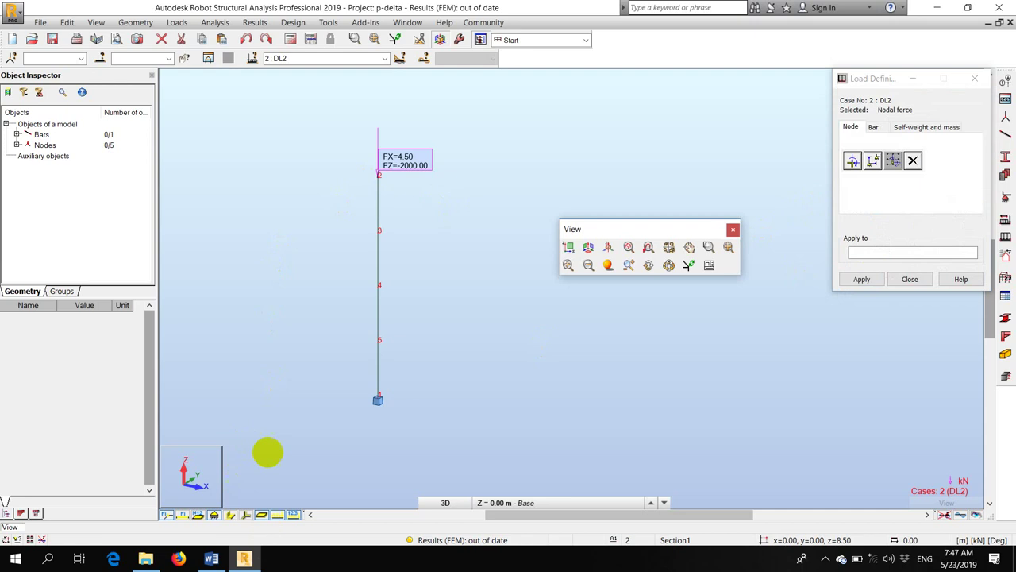
click(913, 160)
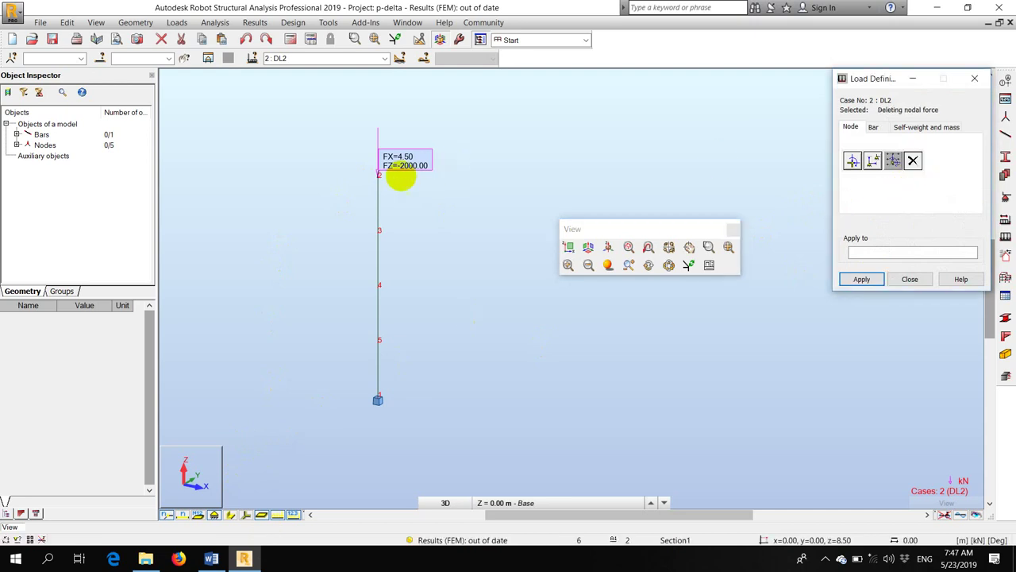
click(378, 176)
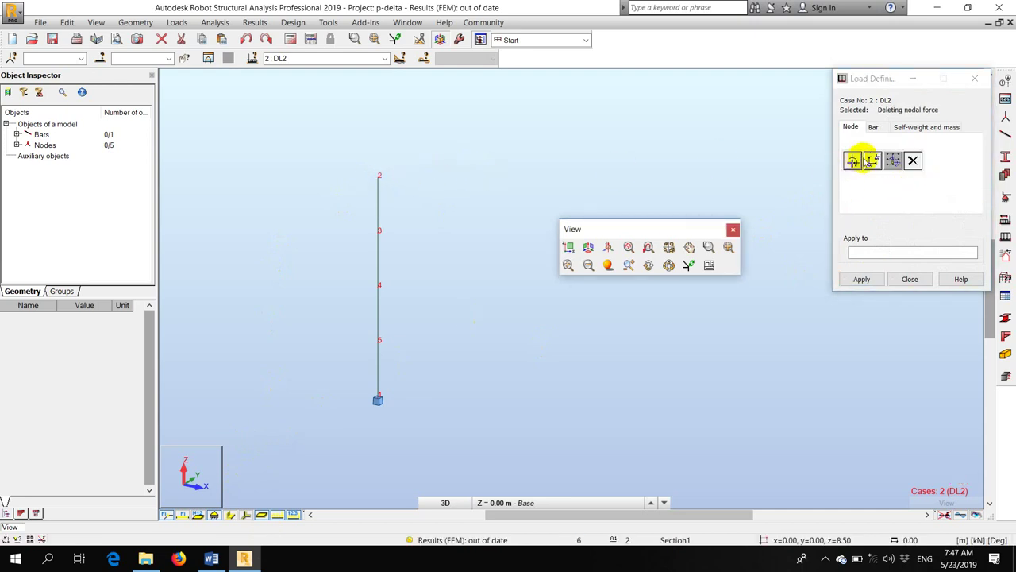
- Apply a nodal force with FX 4.5 kN and FZ 0 to the column's top node in case DL2
click(384, 59)
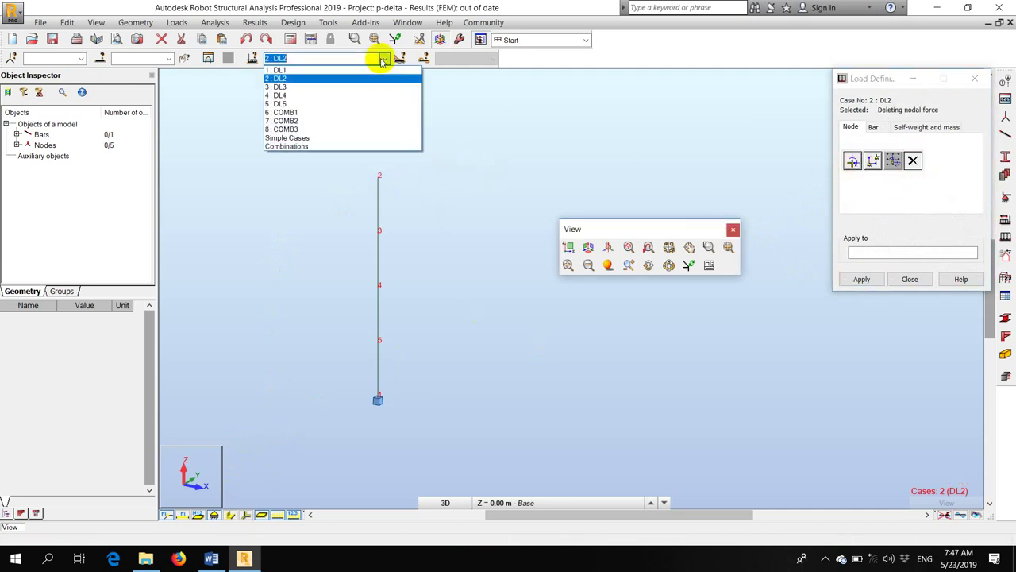
click(382, 61)
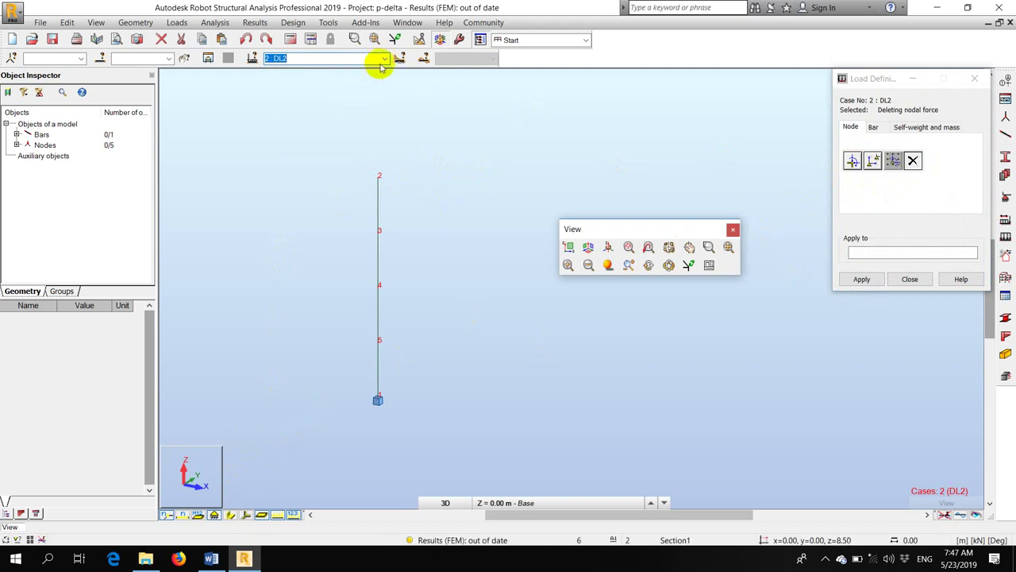
click(383, 60)
click(382, 60)
click(852, 161)
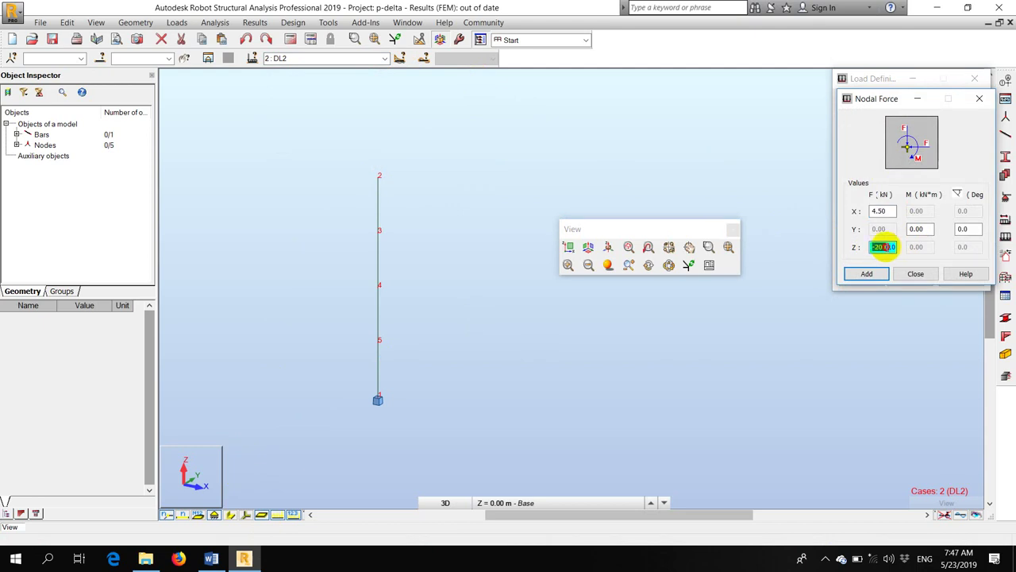
click(888, 213)
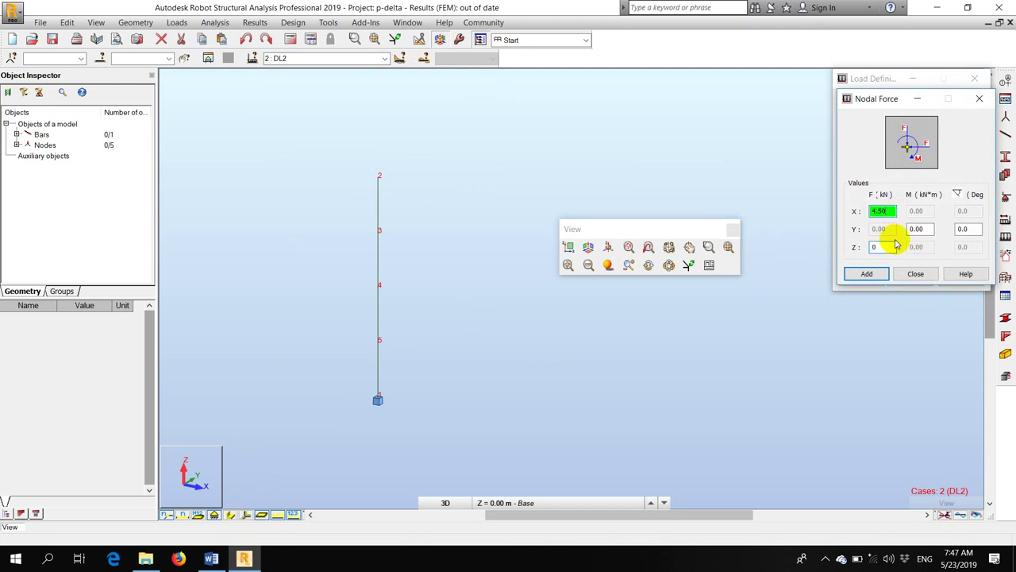
click(870, 274)
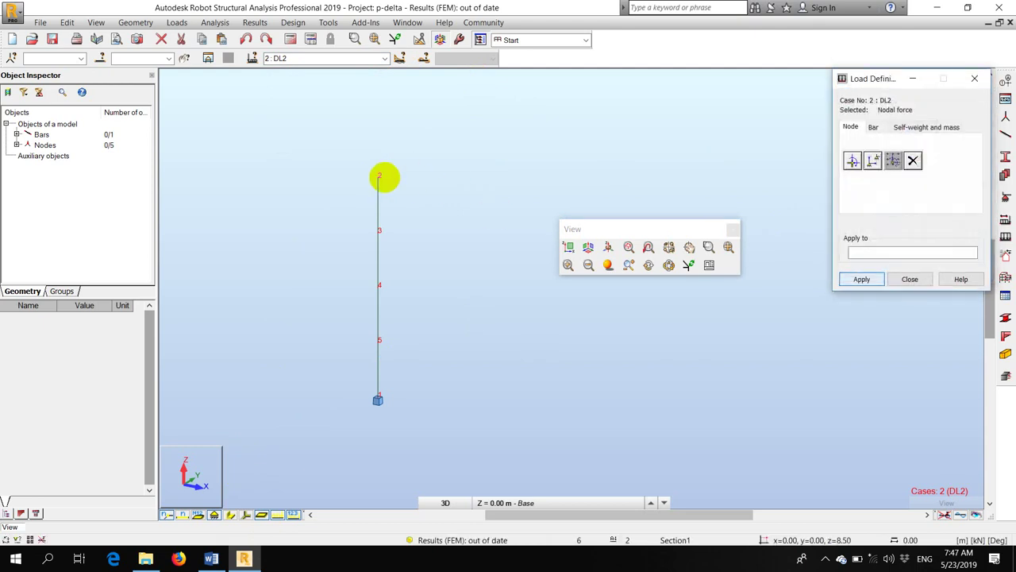
click(377, 177)
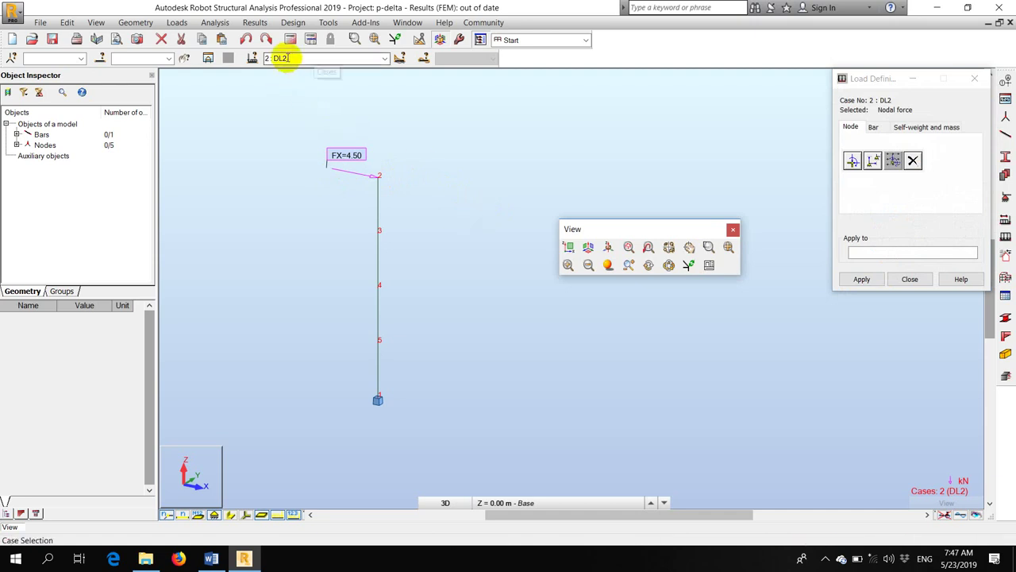
- Check the axial loads P in the Word table, and return to the Robot column model
click(212, 558)
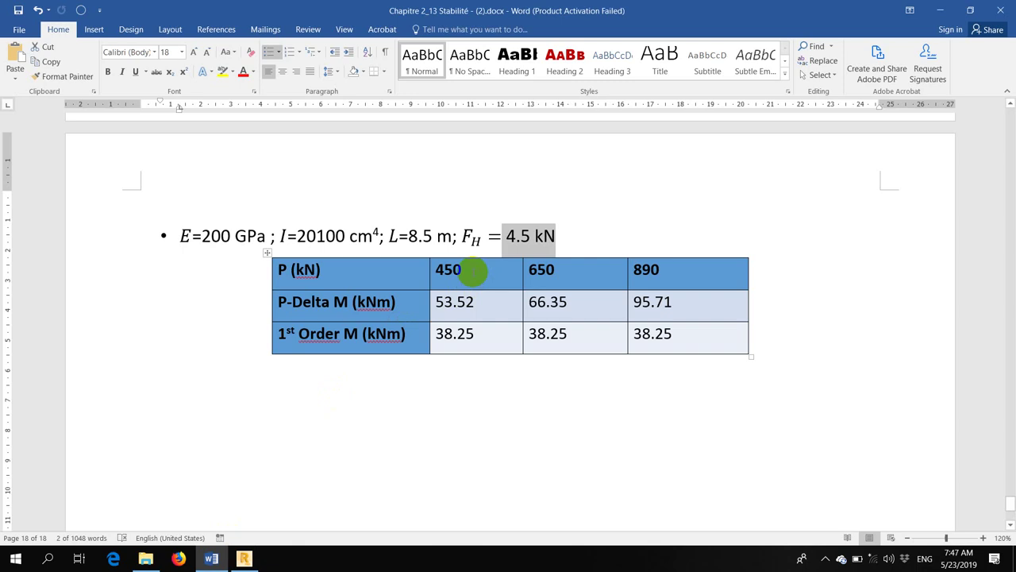
click(470, 272)
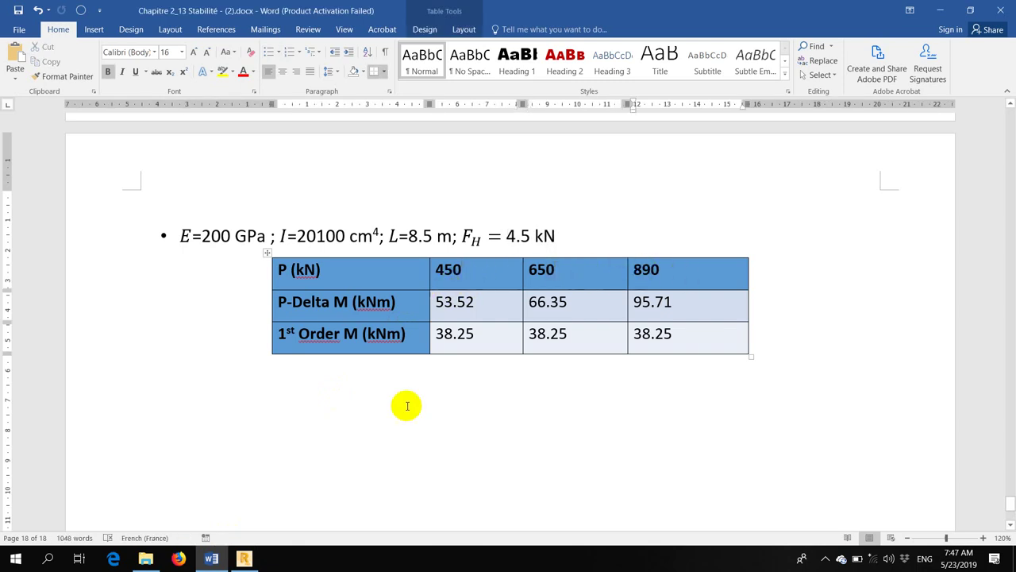
click(244, 558)
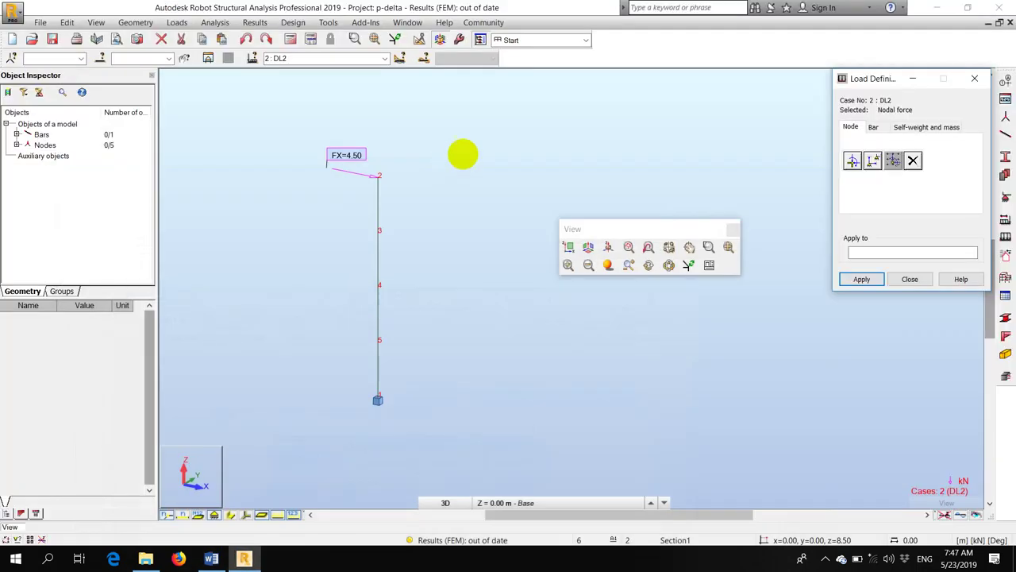
- Close the load definition, display the loads of case DL3, and check them against the P values in the Word table
click(920, 278)
click(385, 58)
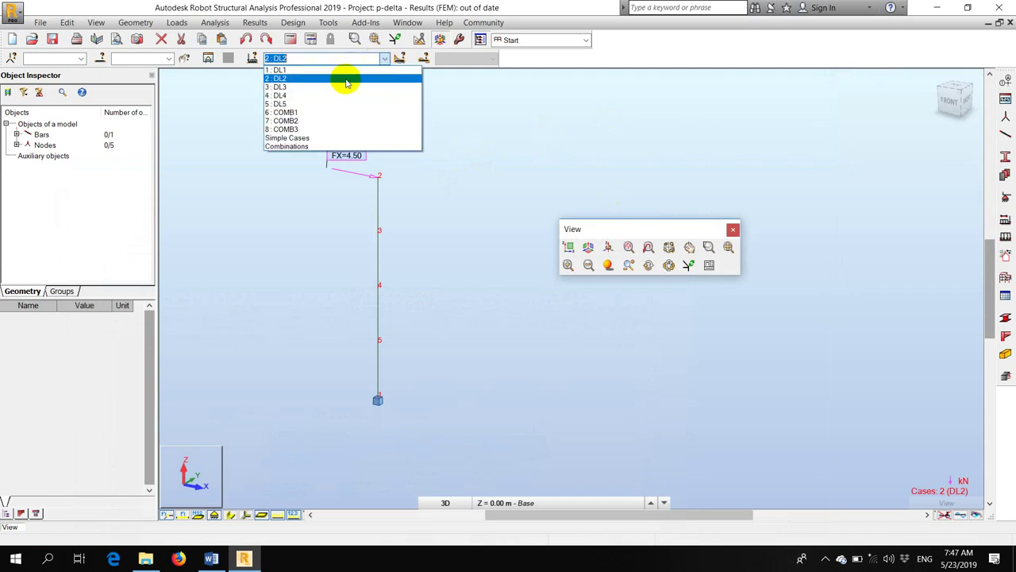
click(349, 91)
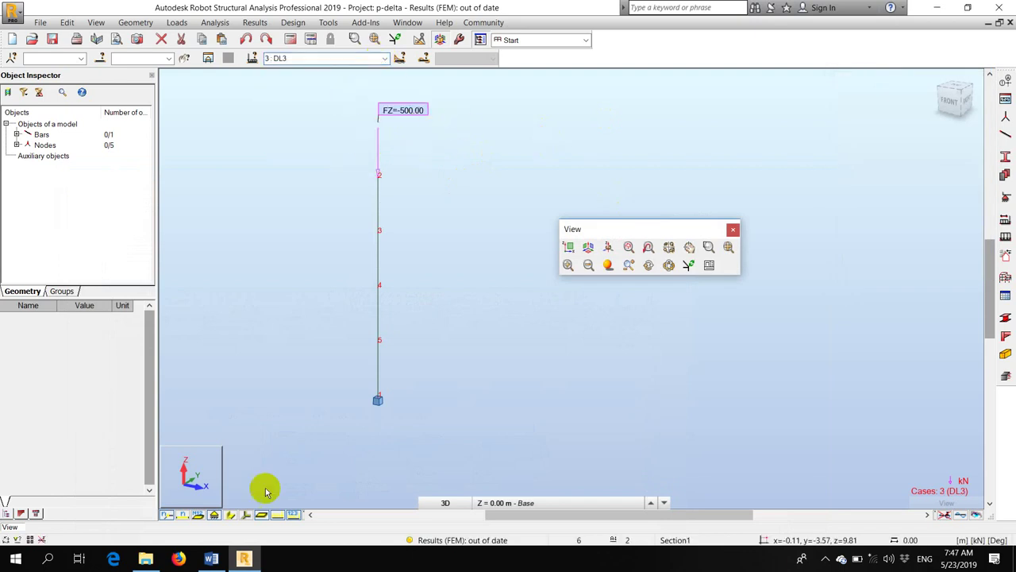
click(212, 558)
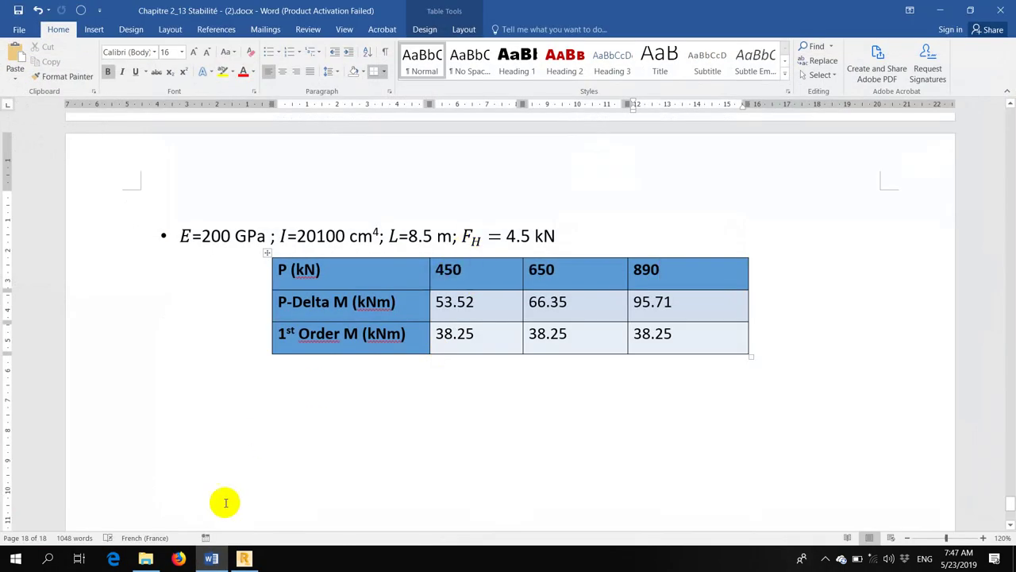
click(244, 558)
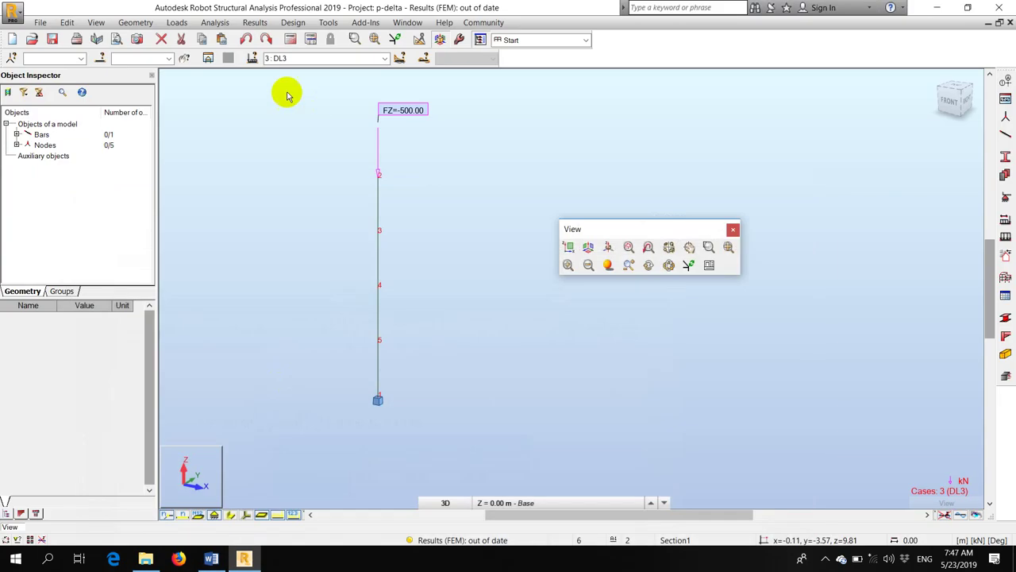
- In the load table, set FZ to -450 kN for case DL3 and -650 kN for DL4, following the Word table
click(177, 22)
click(196, 97)
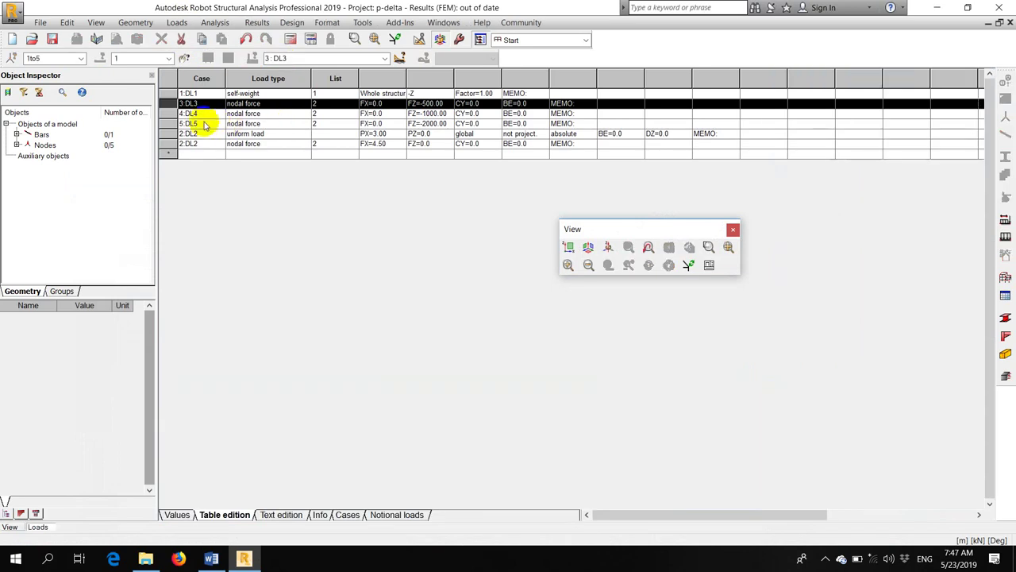
click(442, 104)
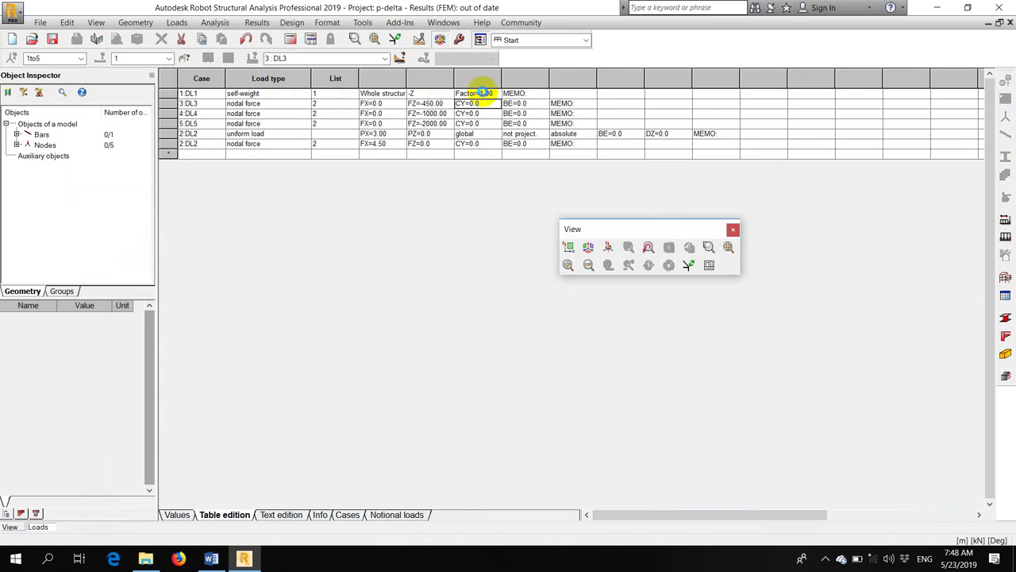
click(211, 558)
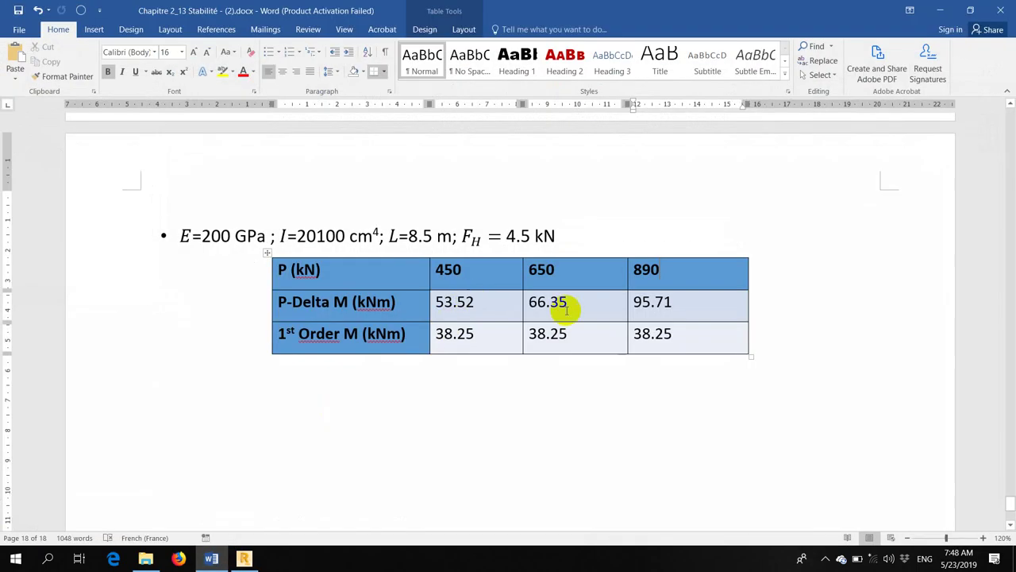
click(212, 558)
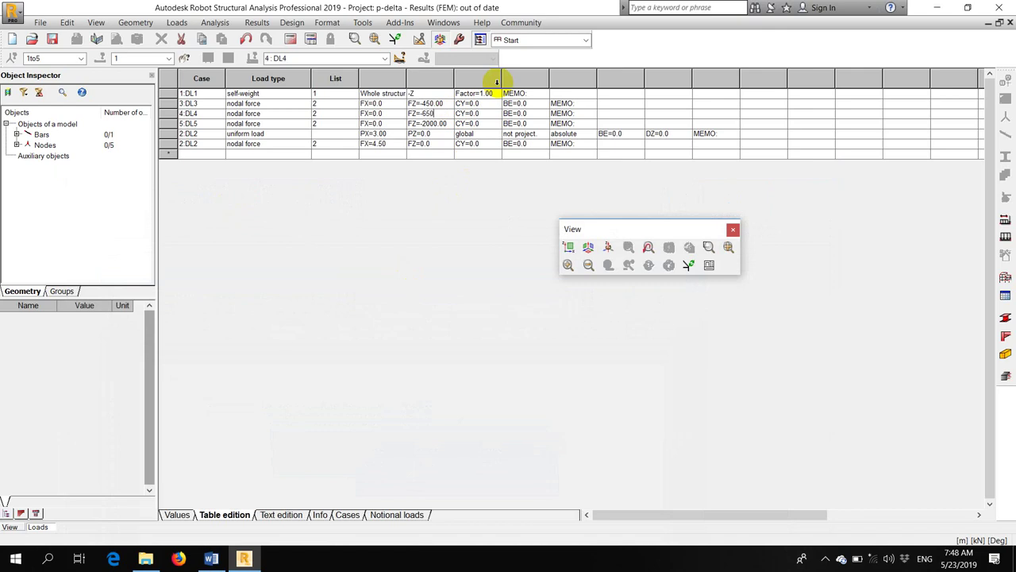
- Set the nodal force FZ of case DL5 to -890 kN and close the load table
click(447, 124)
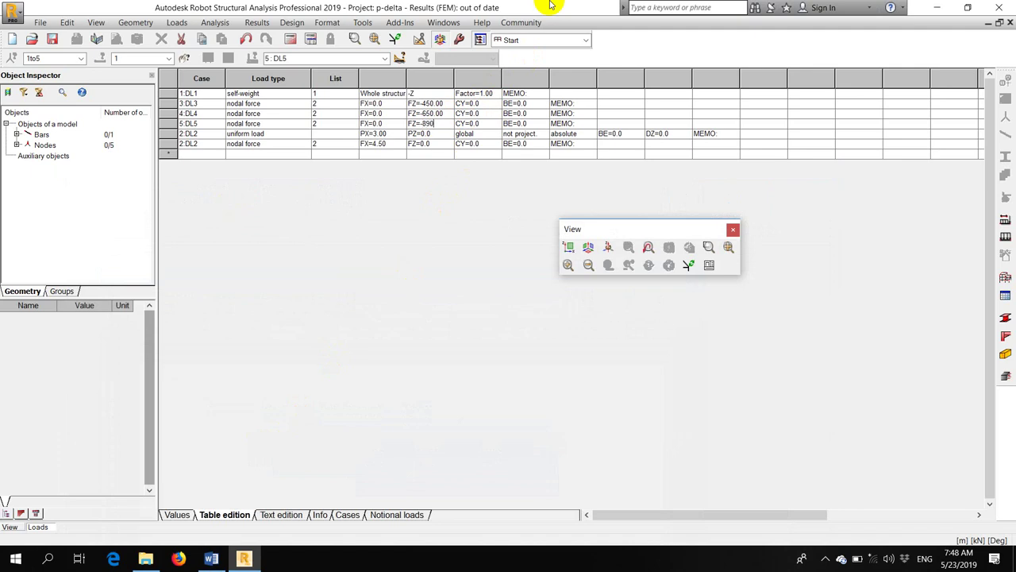
text(-890)
key(Tab)
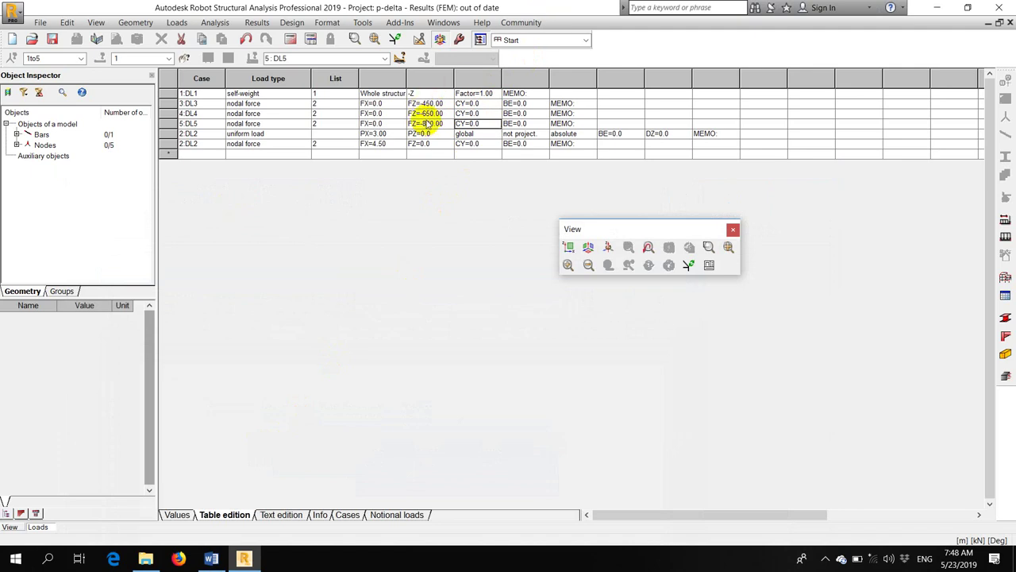
click(1011, 25)
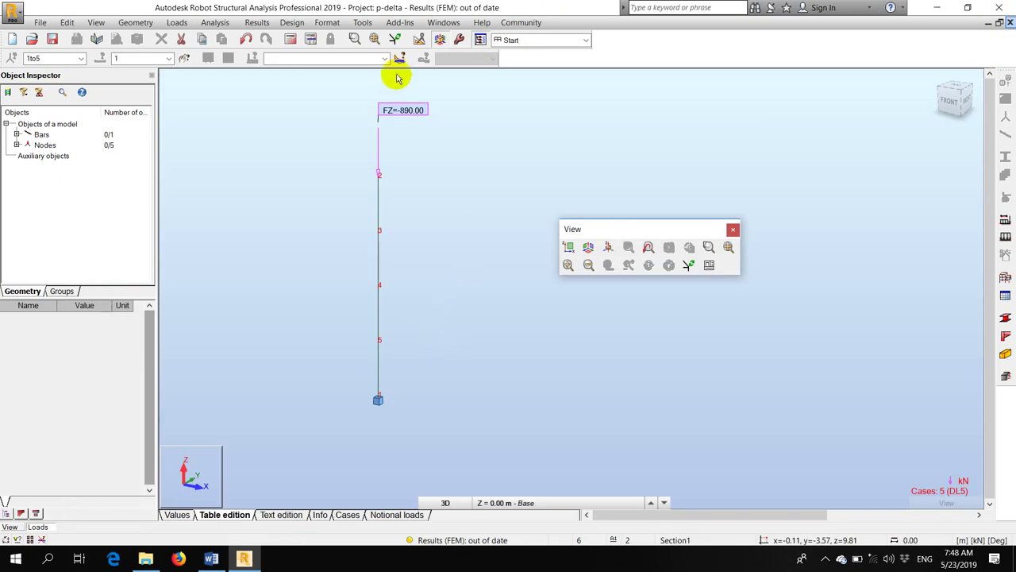
- Display the loads of combination COMB1 and examine the forces at the column's top node
click(384, 59)
click(316, 89)
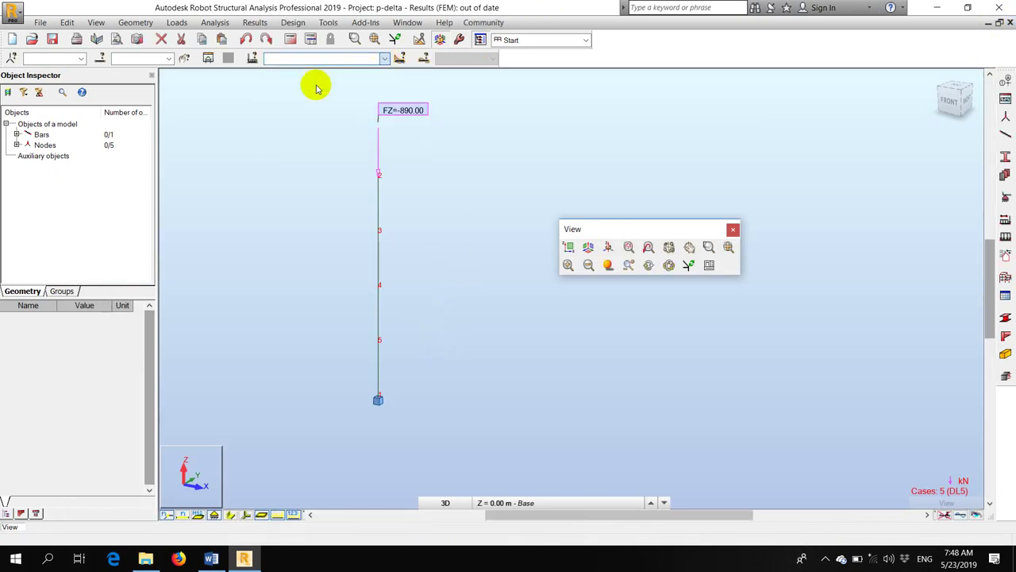
click(400, 60)
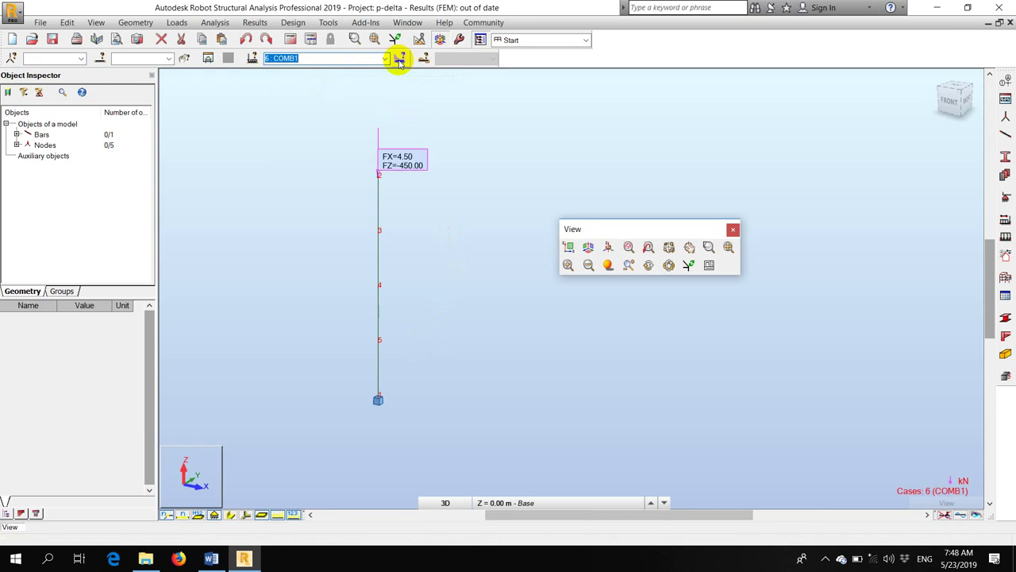
scroll(357, 156, up, 5)
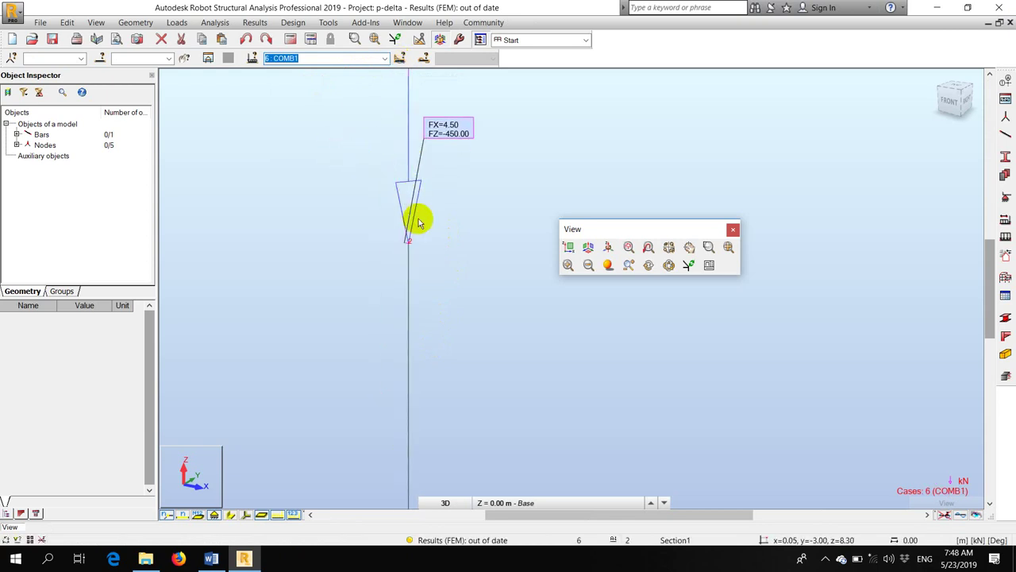
scroll(352, 252, down, 1)
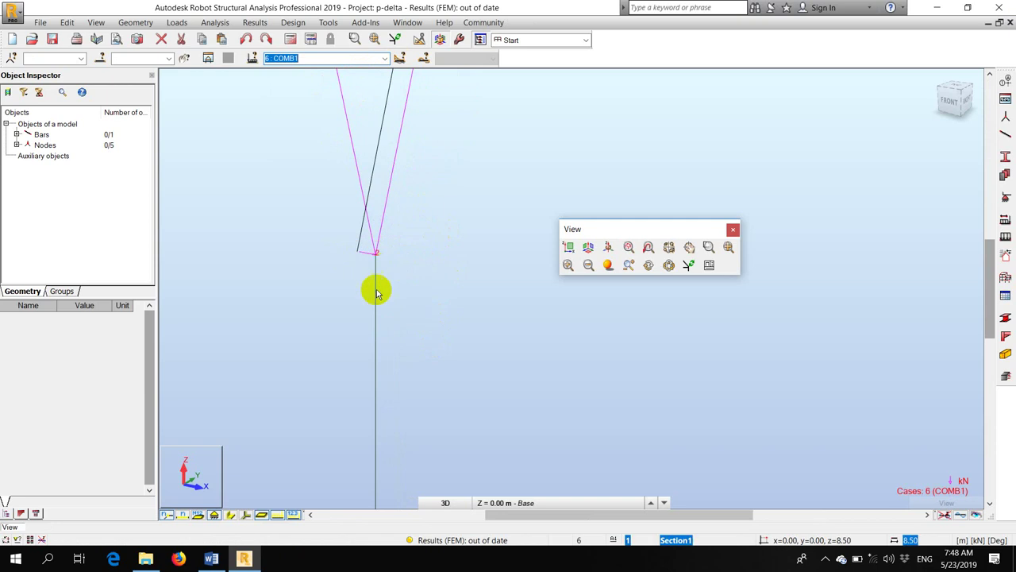
scroll(378, 314, down, 1)
scroll(384, 339, down, 2)
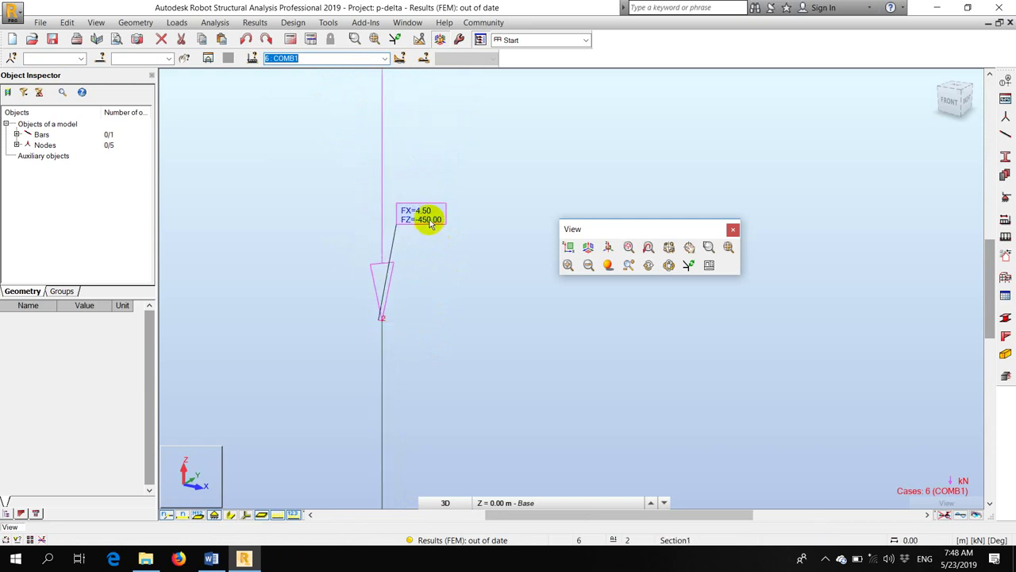
scroll(414, 113, down, 1)
- Display the top-node loads of combination COMB2, followed by those of COMB3
click(384, 58)
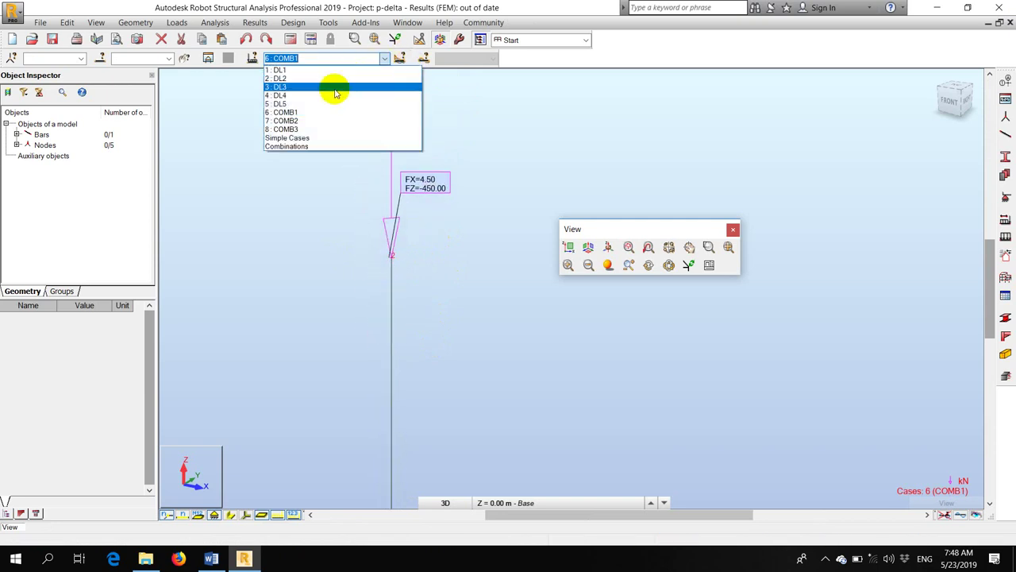
click(299, 121)
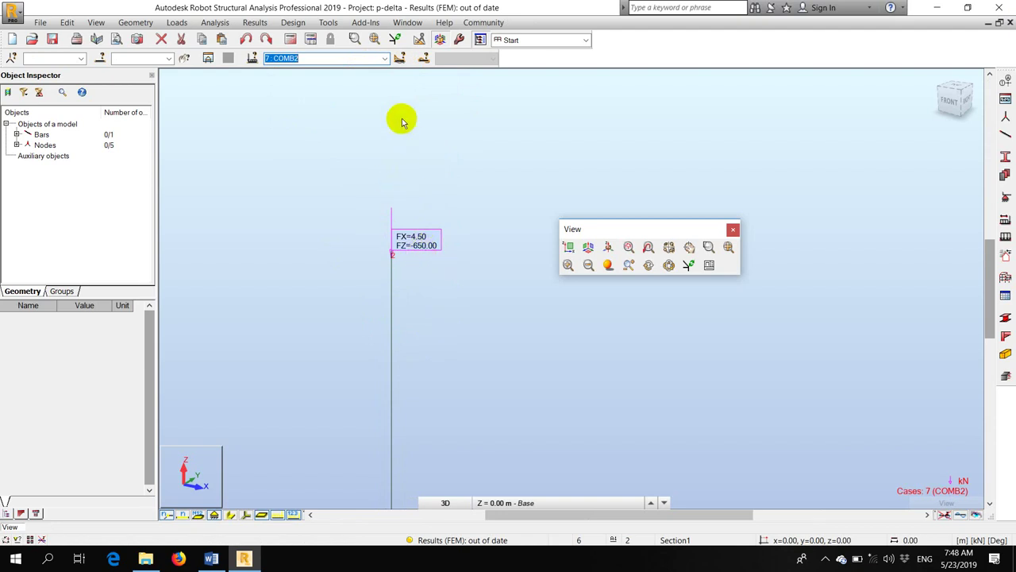
click(385, 59)
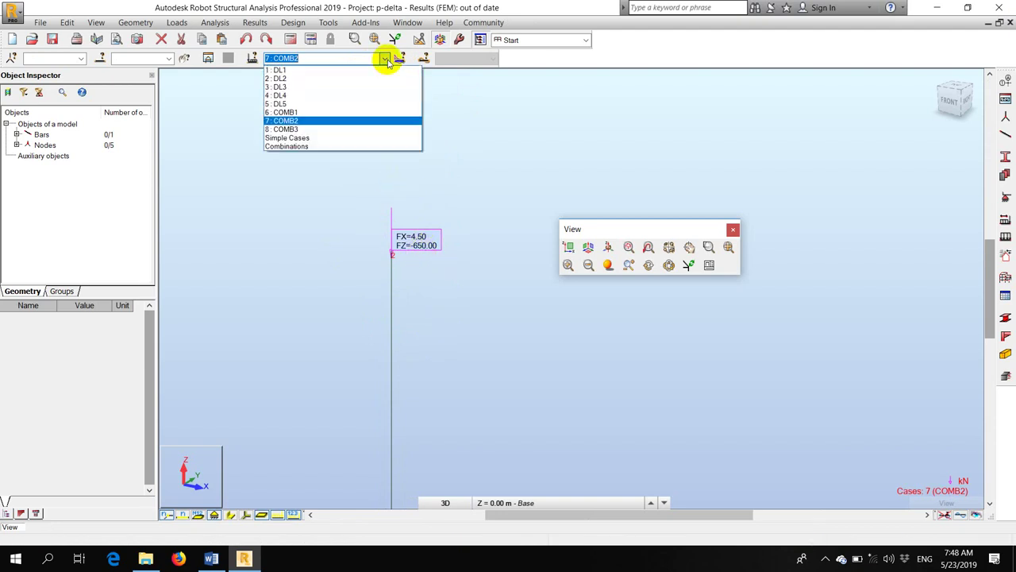
click(316, 129)
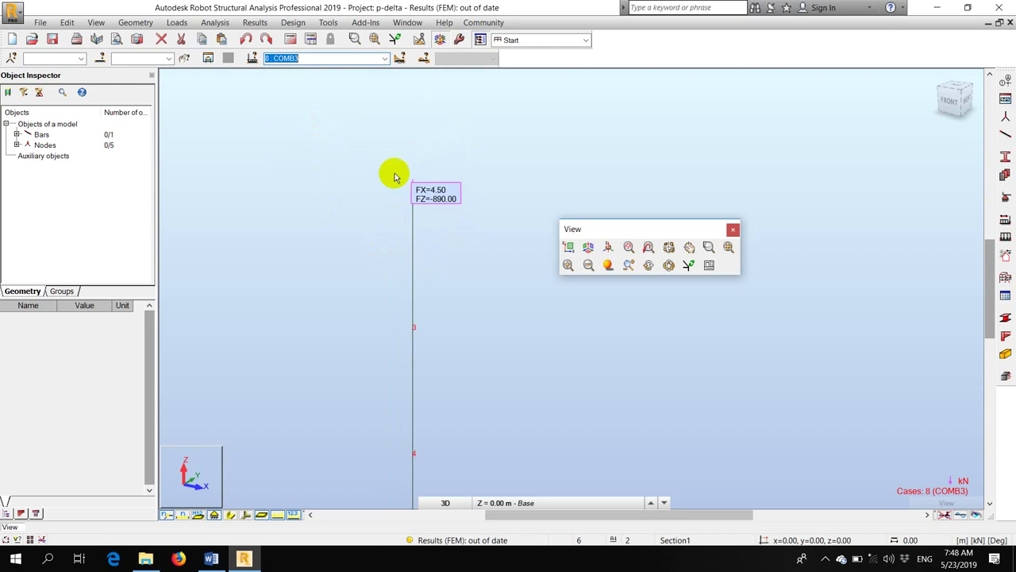
- Delete the intermediate nodes 3 to 5 while keeping the column bar, and run the structure calculation
drag(331, 245, 411, 401)
key(Delete)
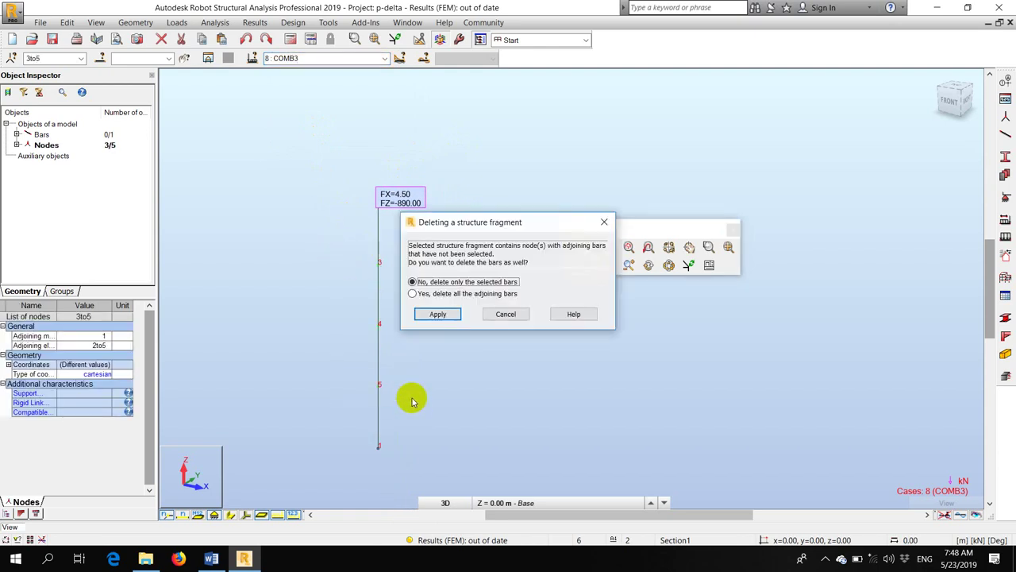
key(Return)
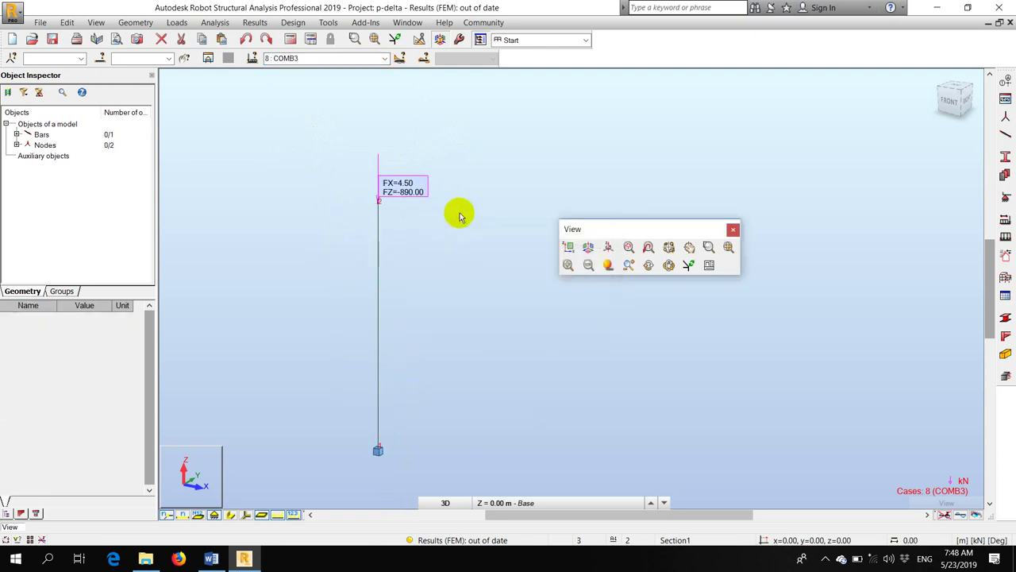
click(291, 39)
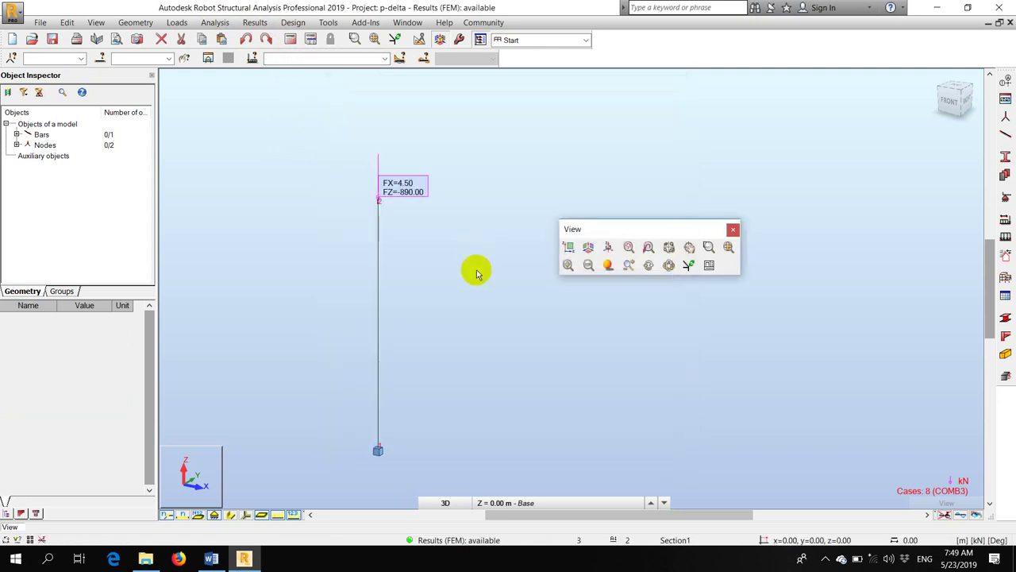
- Switch the displayed case to COMB1 and hide the load symbols on the column
click(385, 59)
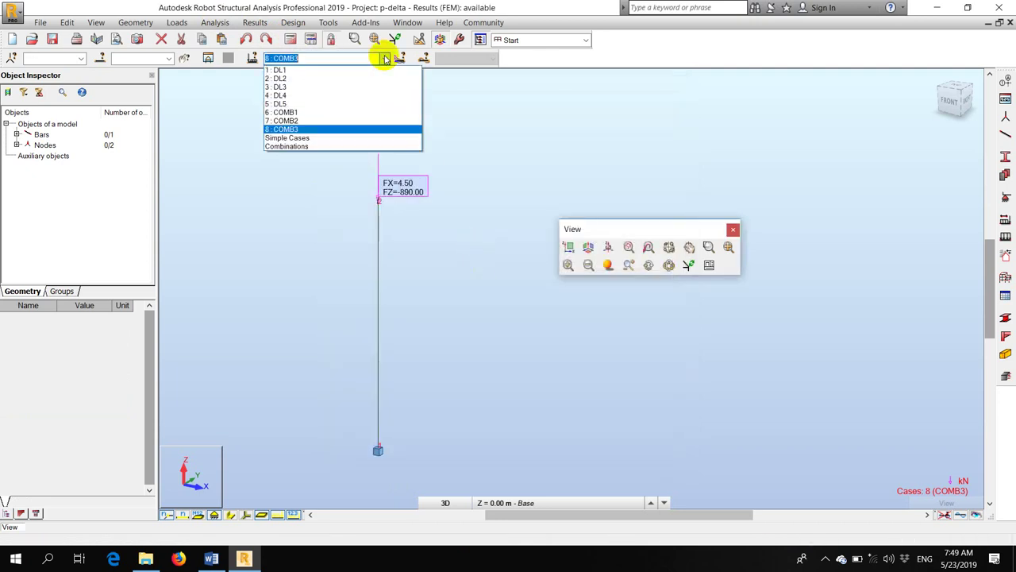
click(313, 108)
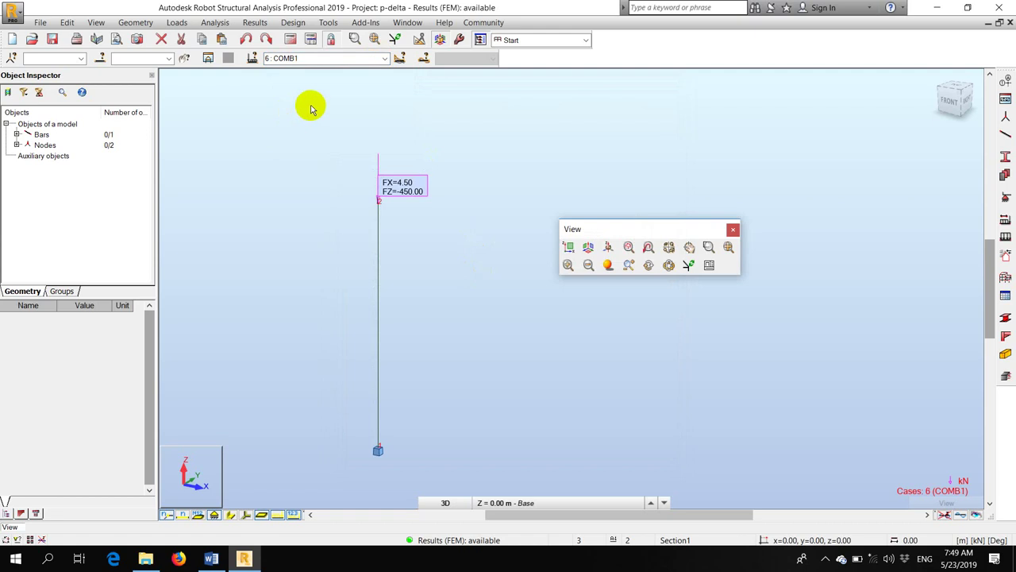
click(262, 515)
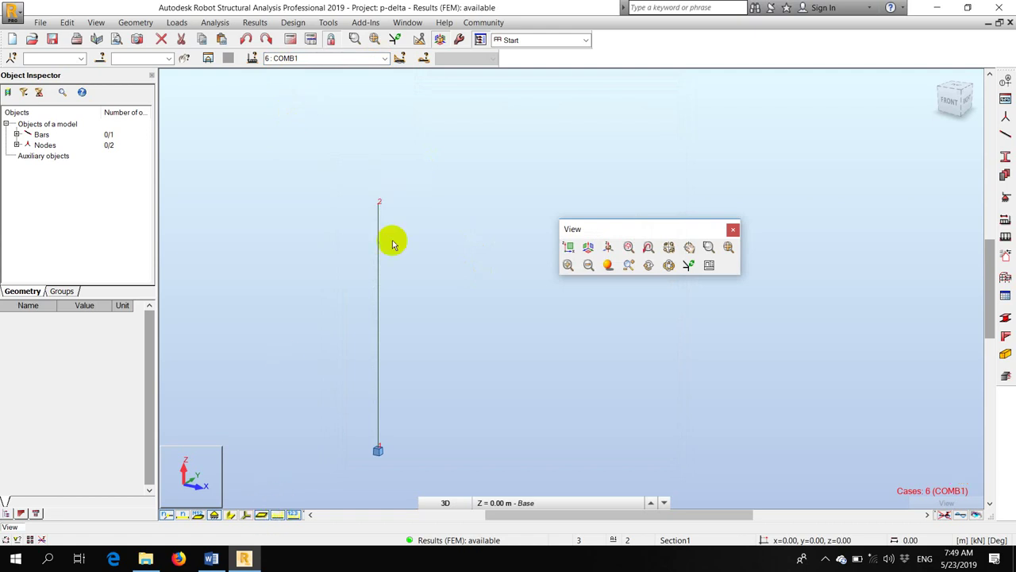
- Display the My moment diagram on the column for COMB1 and inspect its base moment
click(255, 22)
click(265, 69)
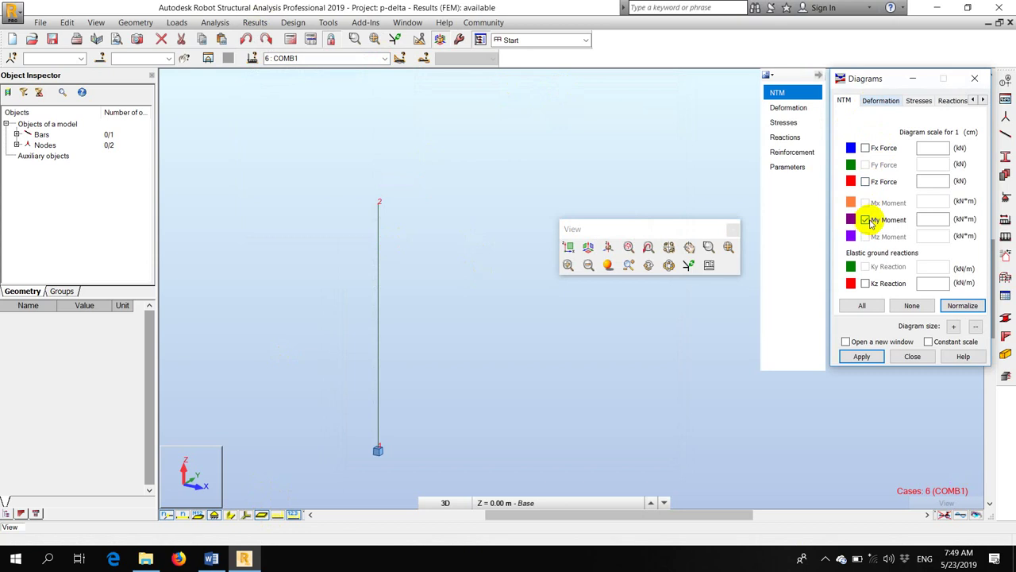
click(862, 357)
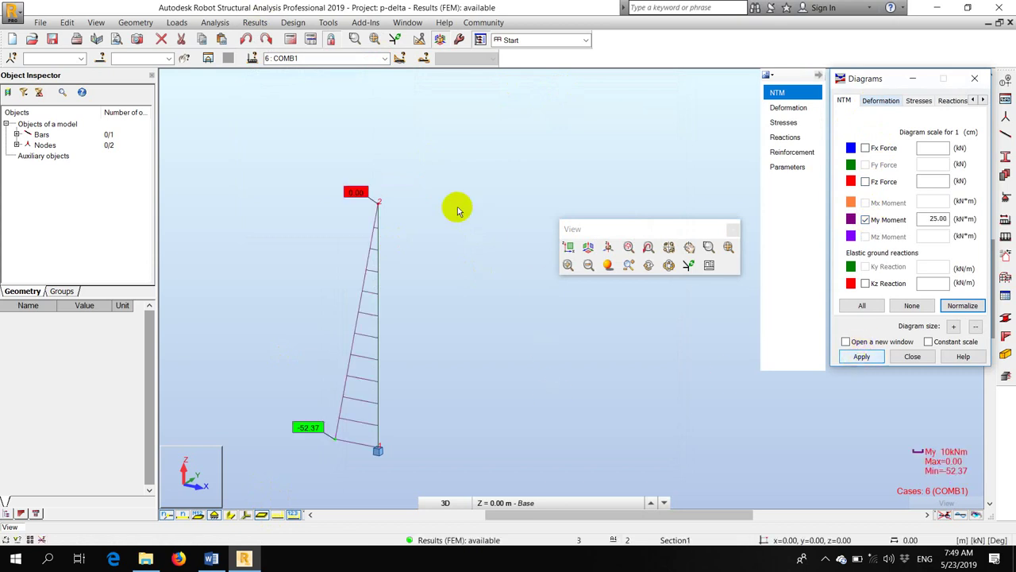
scroll(445, 214, down, 3)
scroll(368, 332, up, 5)
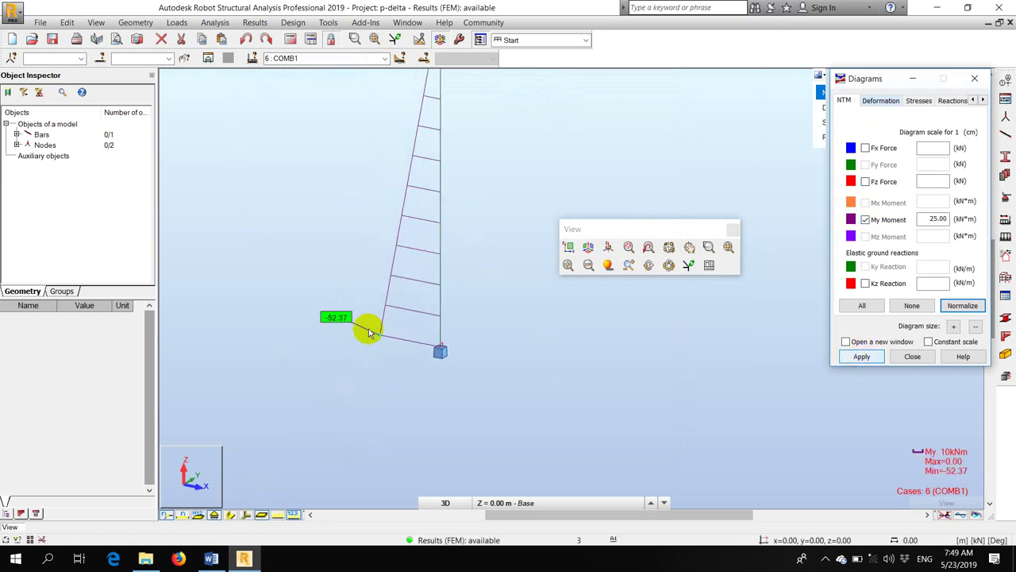
- Compare the COMB1 base moment with the P-Delta moment listed for P = 450 kN in the Word table
click(212, 559)
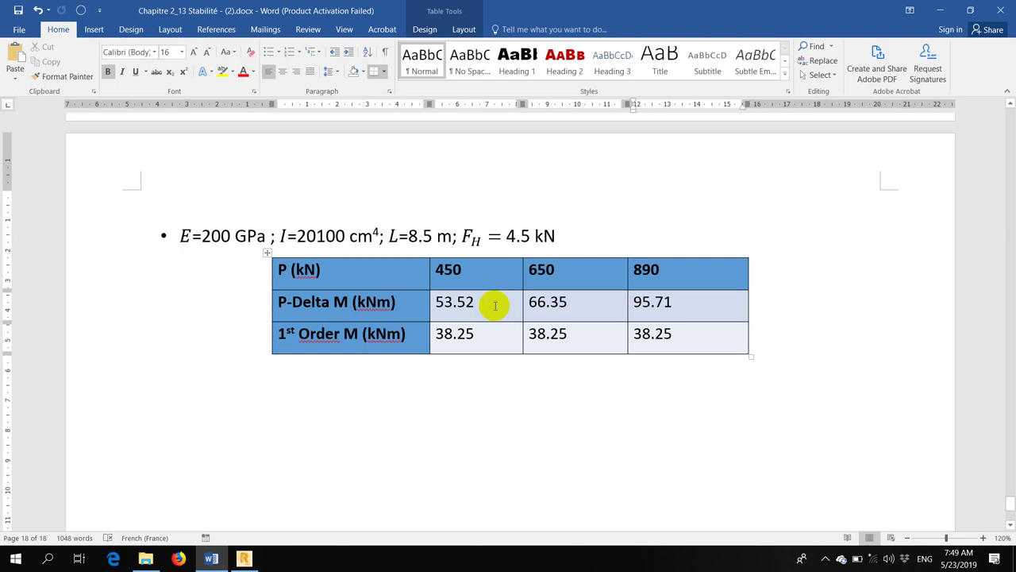
drag(488, 306, 445, 312)
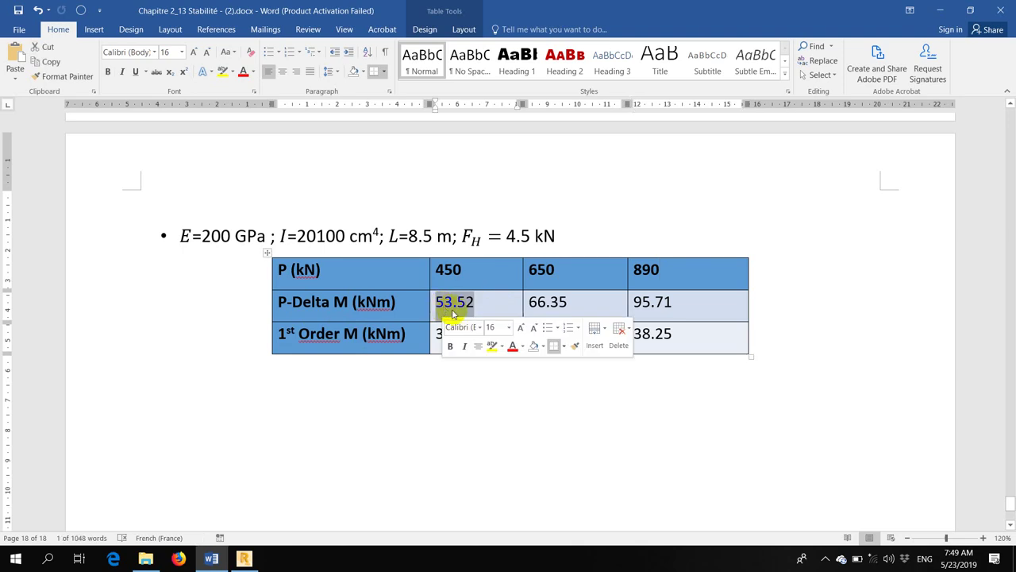
click(582, 303)
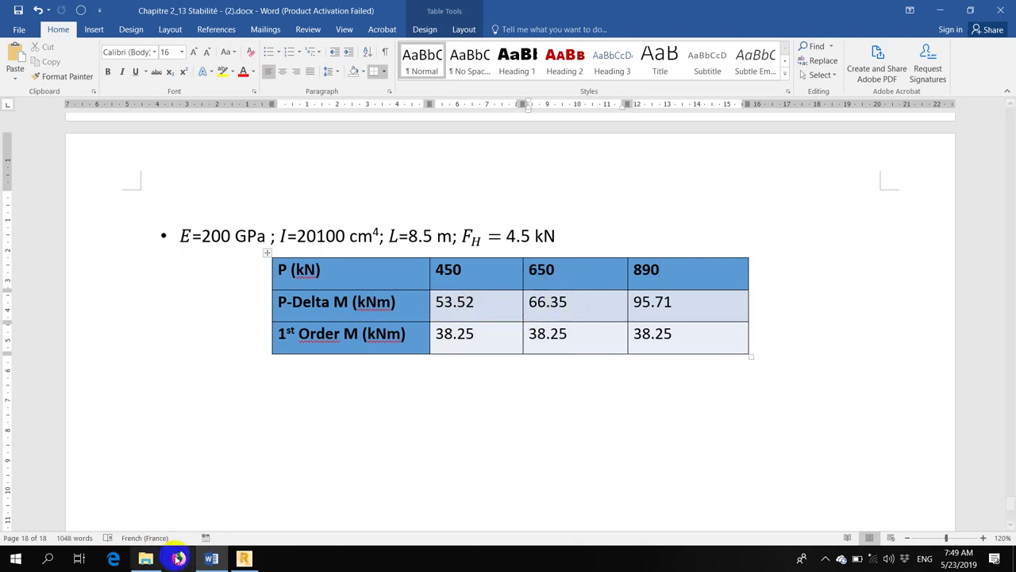
- Switch to Robot, display the My moment diagram for COMB2, and compare its base moment with Word's P-Delta moment for P = 650 kN
click(244, 559)
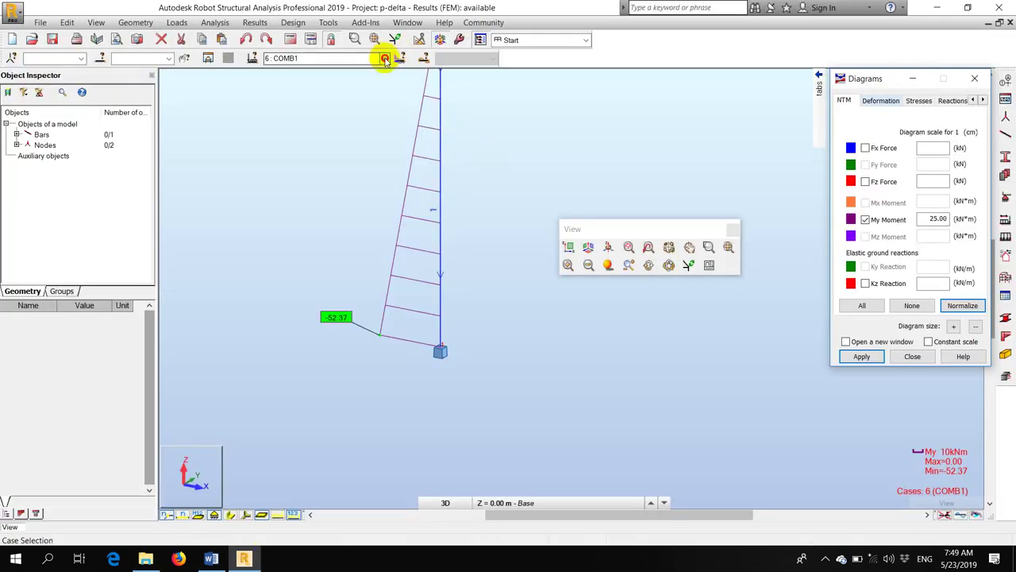
click(385, 59)
click(307, 122)
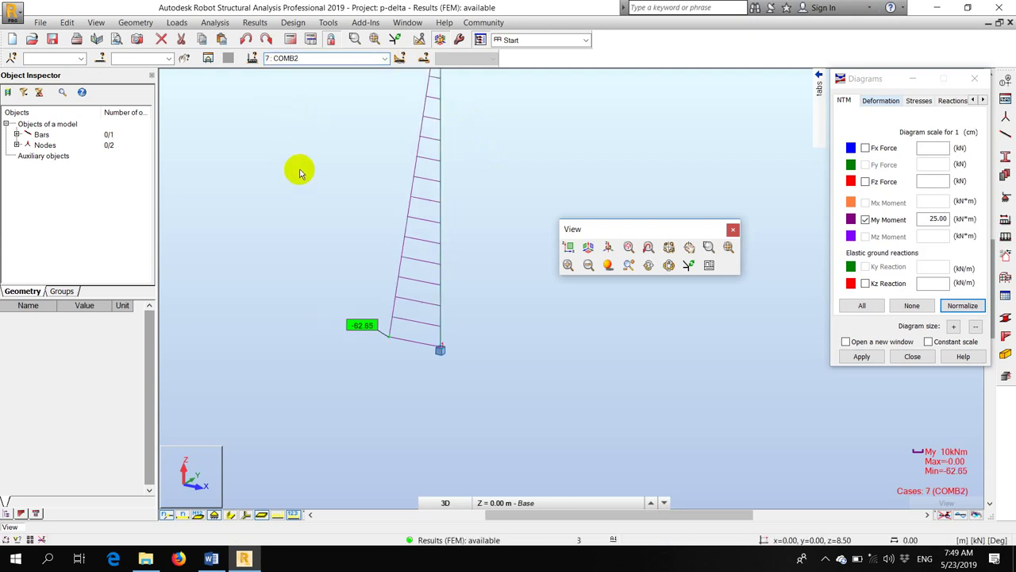
click(212, 560)
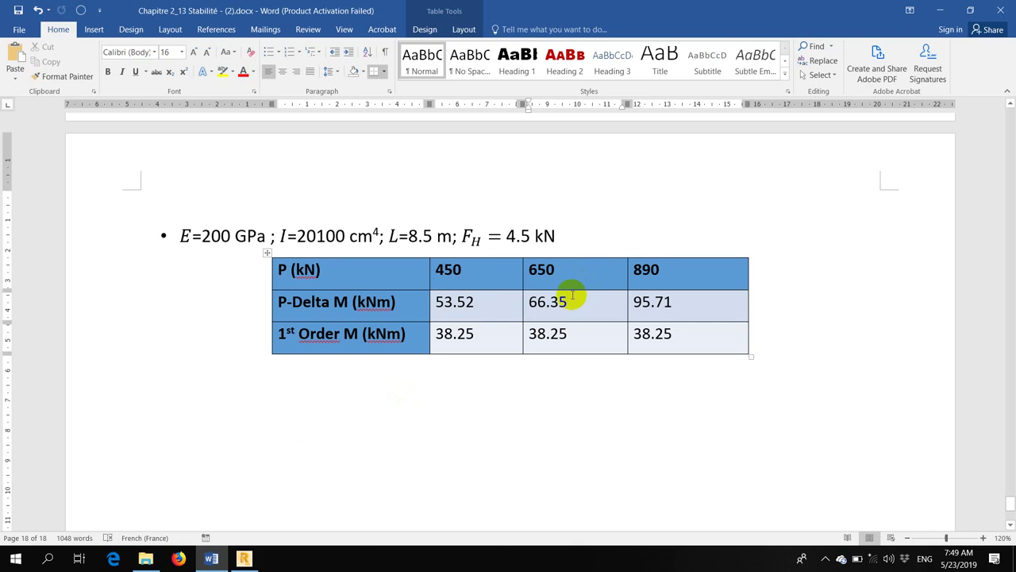
- Display the COMB3 moment diagram in Robot and compare its base moment with the P-Delta moment for P = 890 kN in the Word table
click(244, 559)
click(385, 58)
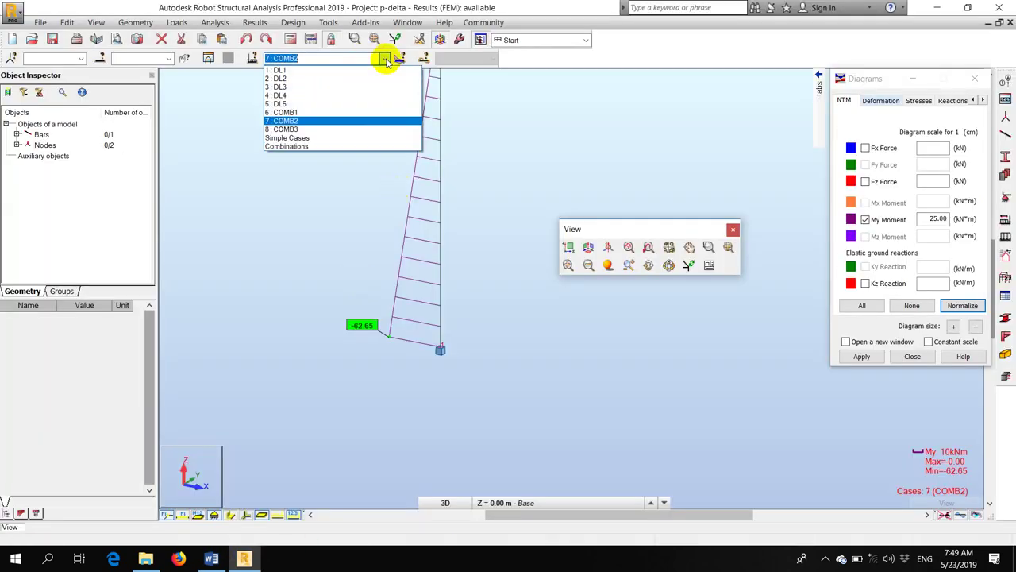
click(314, 130)
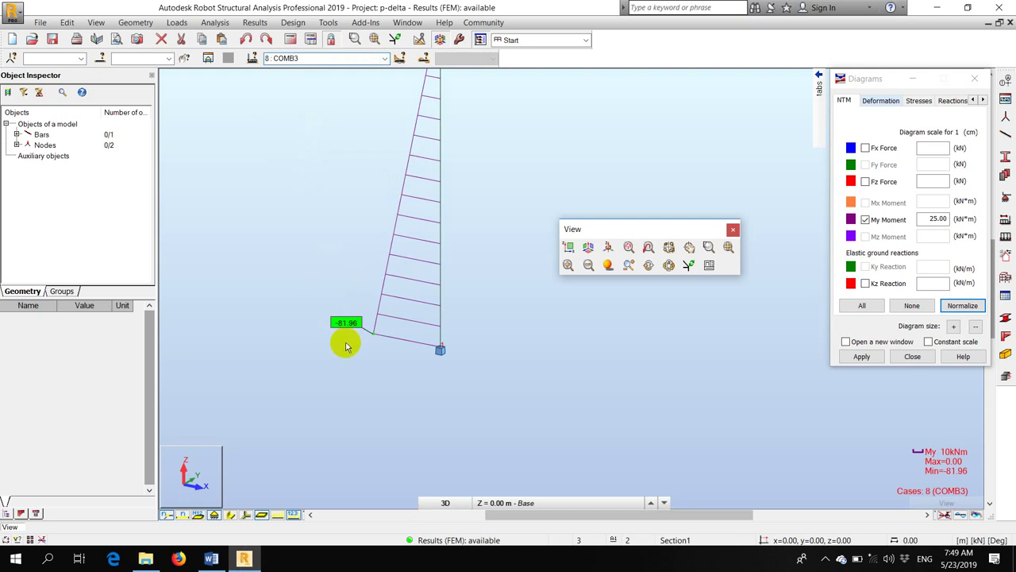
click(211, 559)
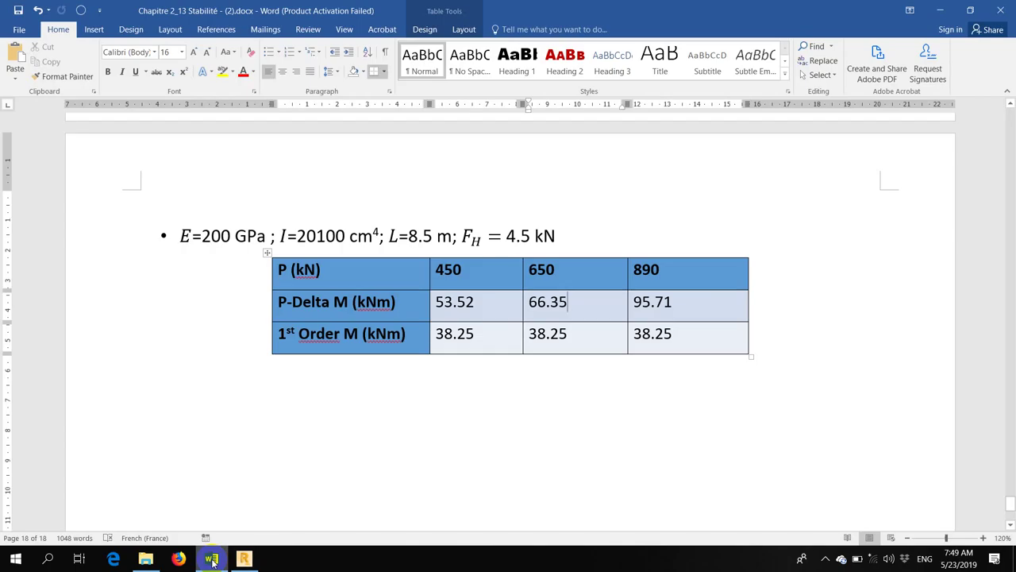
click(672, 304)
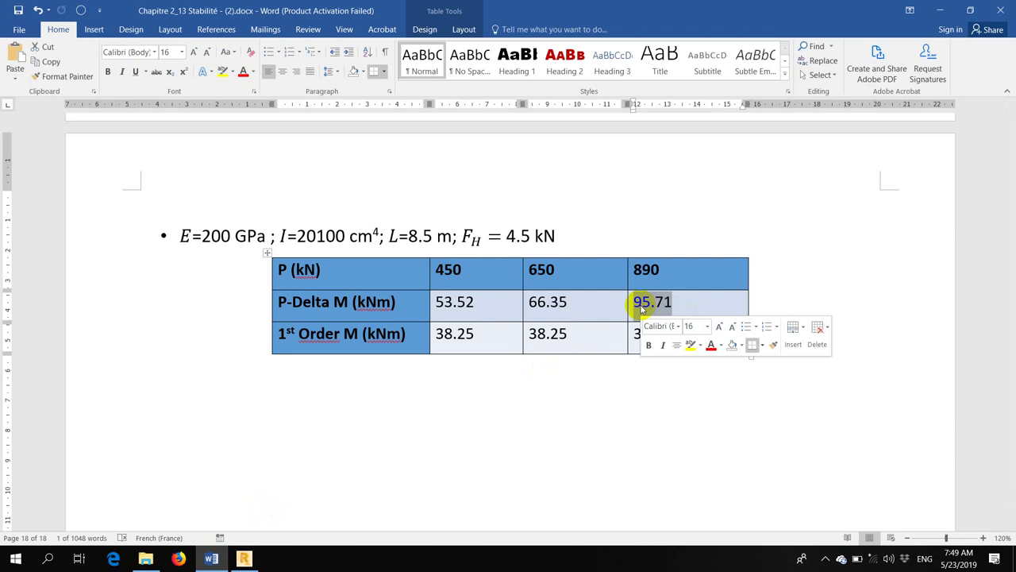
click(594, 309)
- In Robot, divide the column into 4 segments, generating intermediate nodes without splitting the bar
click(244, 560)
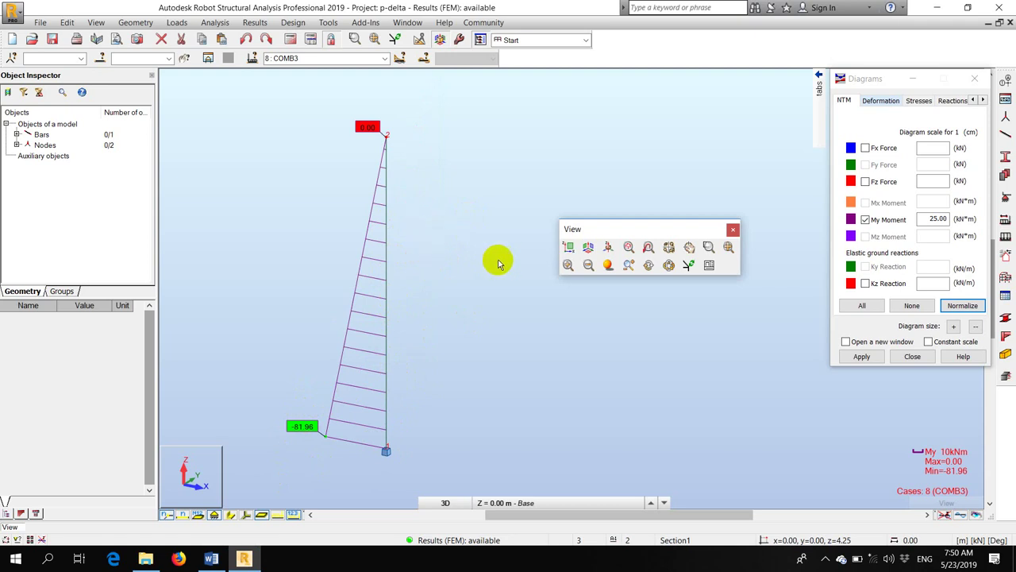
click(912, 357)
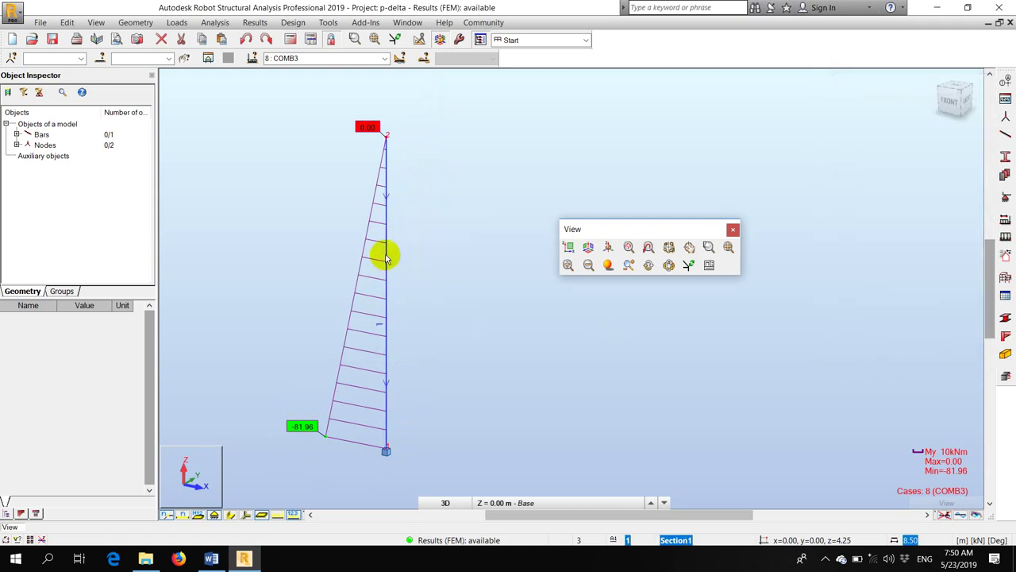
click(67, 22)
click(94, 248)
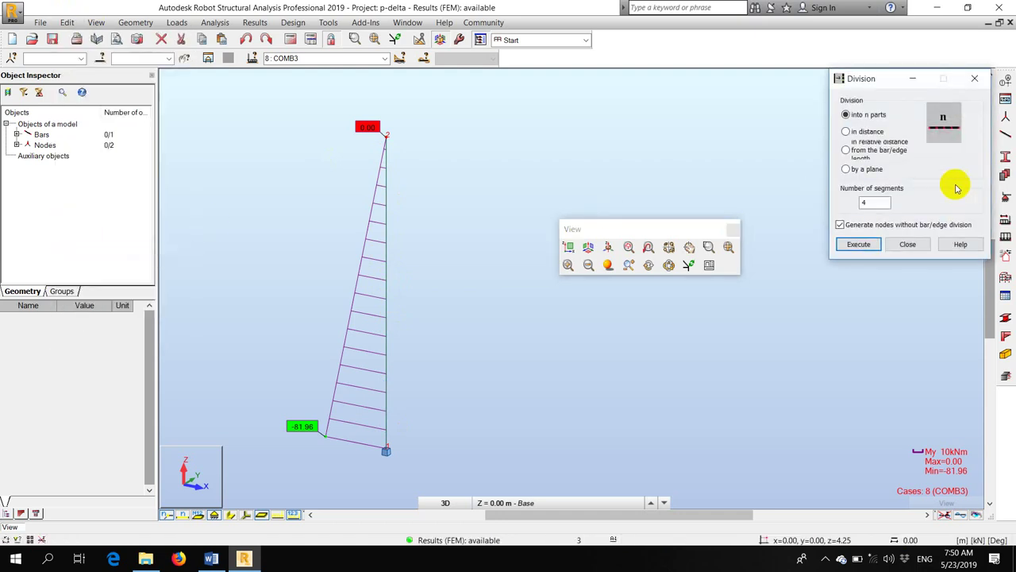
click(387, 288)
click(549, 313)
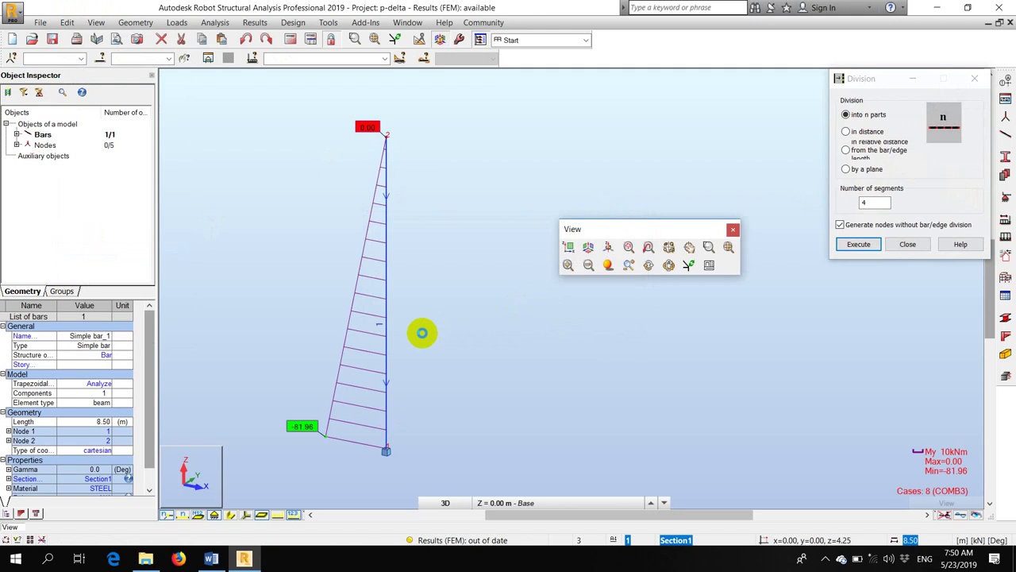
click(909, 247)
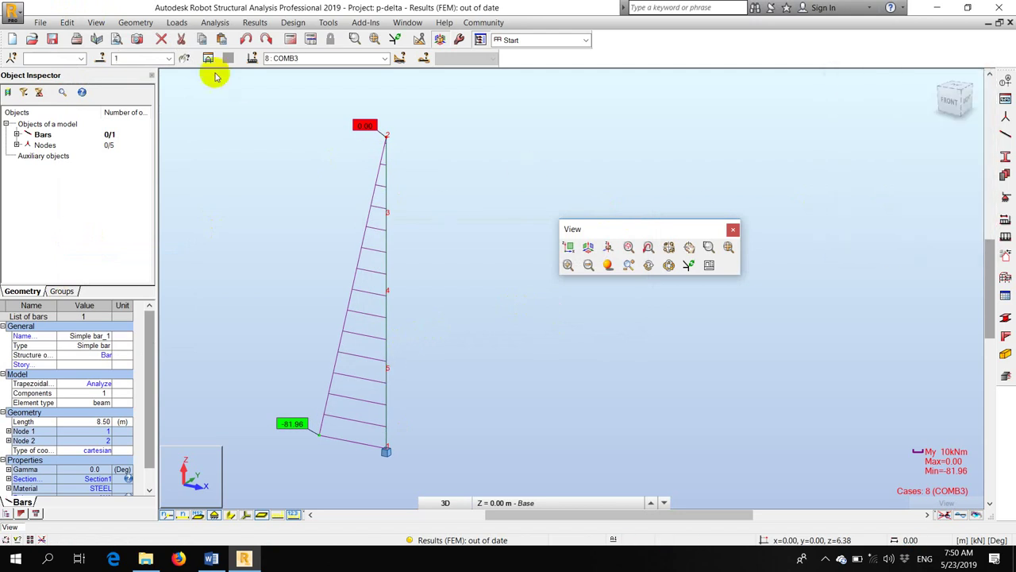
- Run the structure calculation, continue past the non-convergence of case 8, and dismiss the calculation messages
click(291, 40)
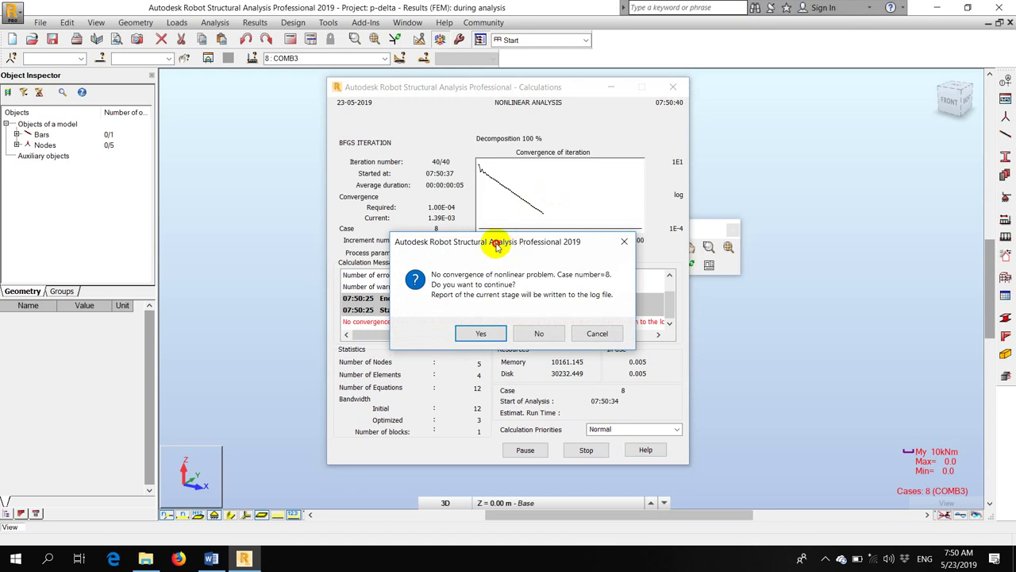
drag(489, 242, 656, 148)
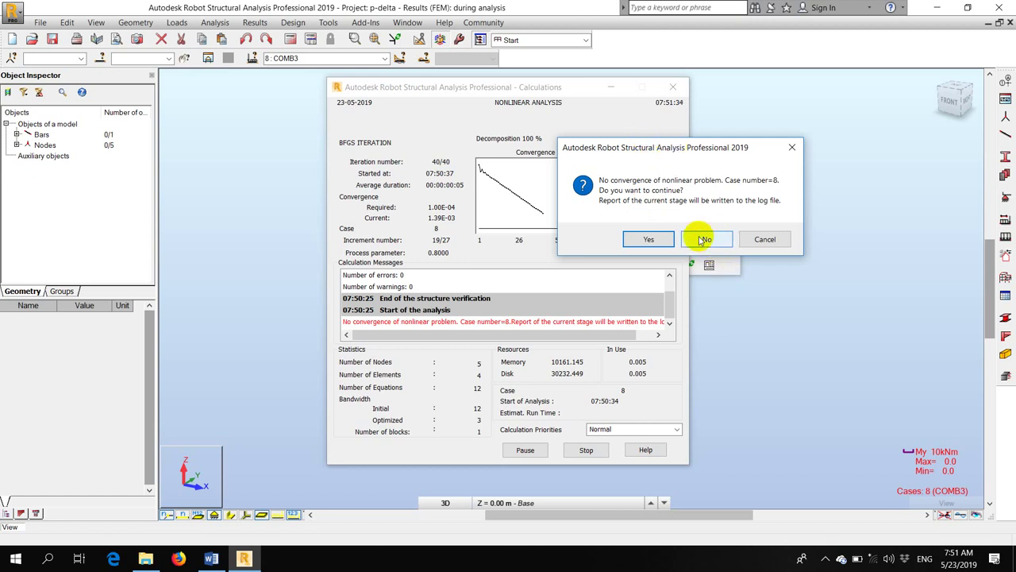
click(665, 239)
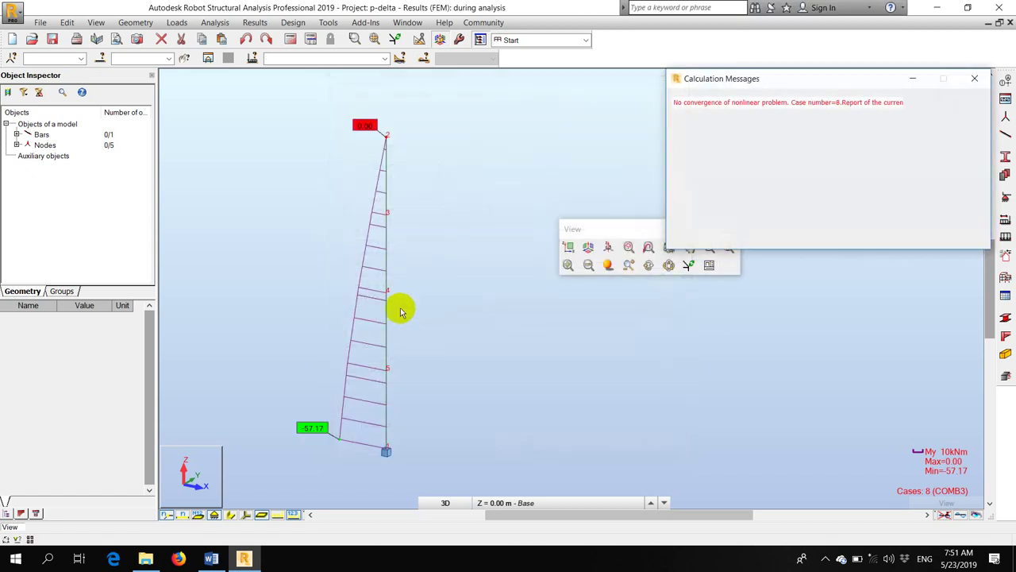
click(959, 224)
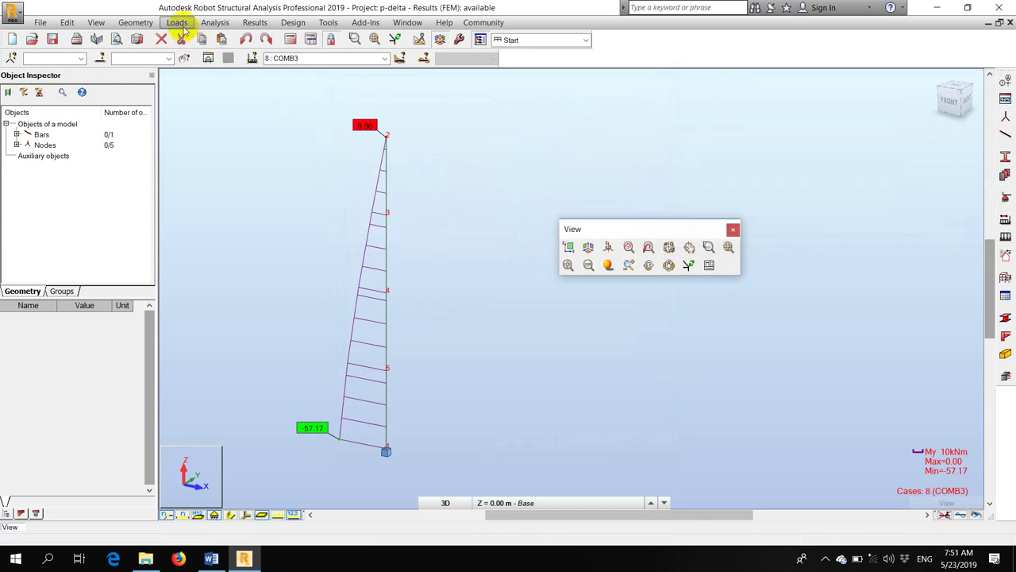
- Open the nonlinear analysis parameters of COMB1 from its analysis type settings
click(213, 22)
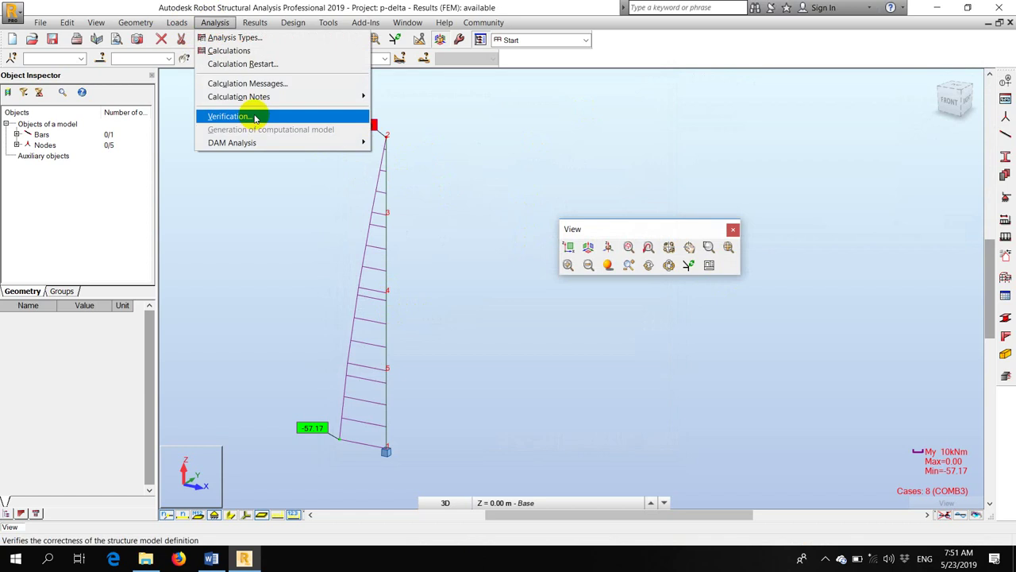
click(253, 37)
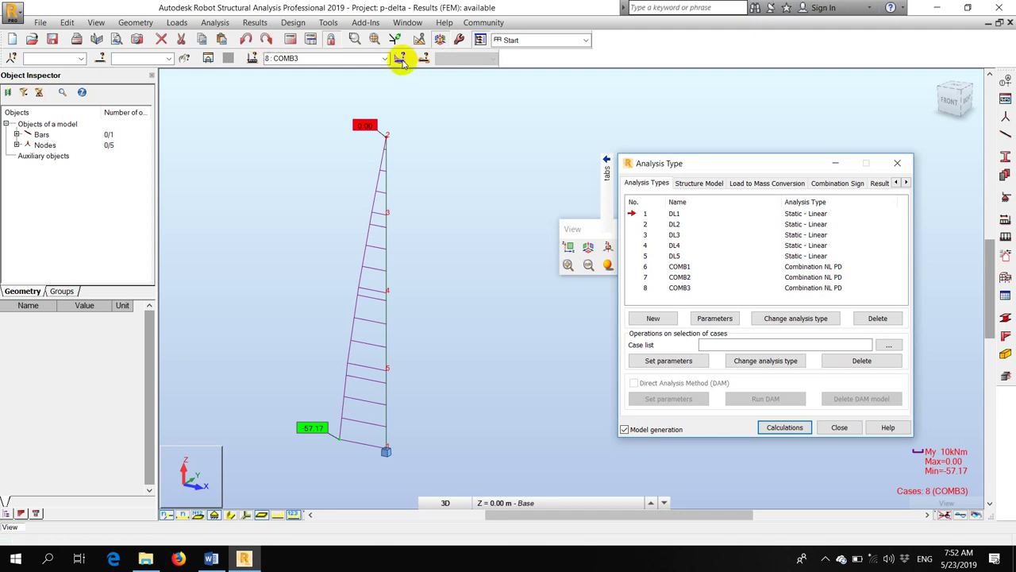
click(643, 269)
click(715, 318)
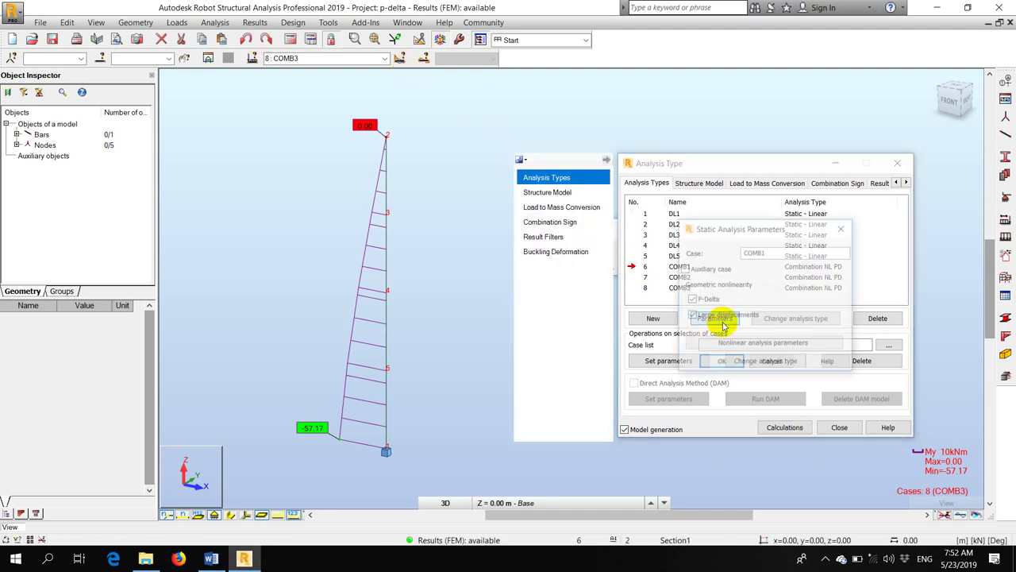
click(750, 346)
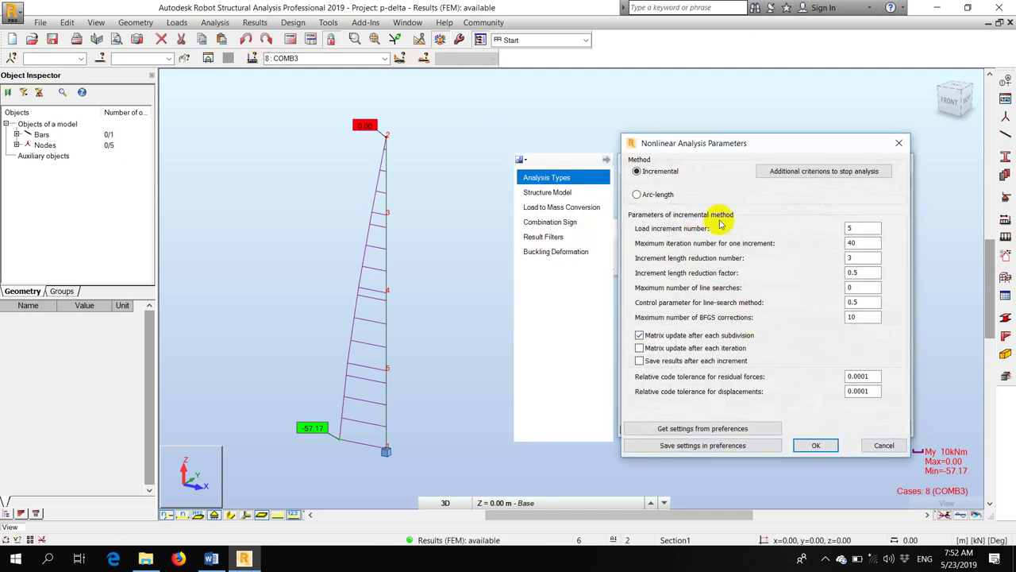
drag(710, 143, 468, 152)
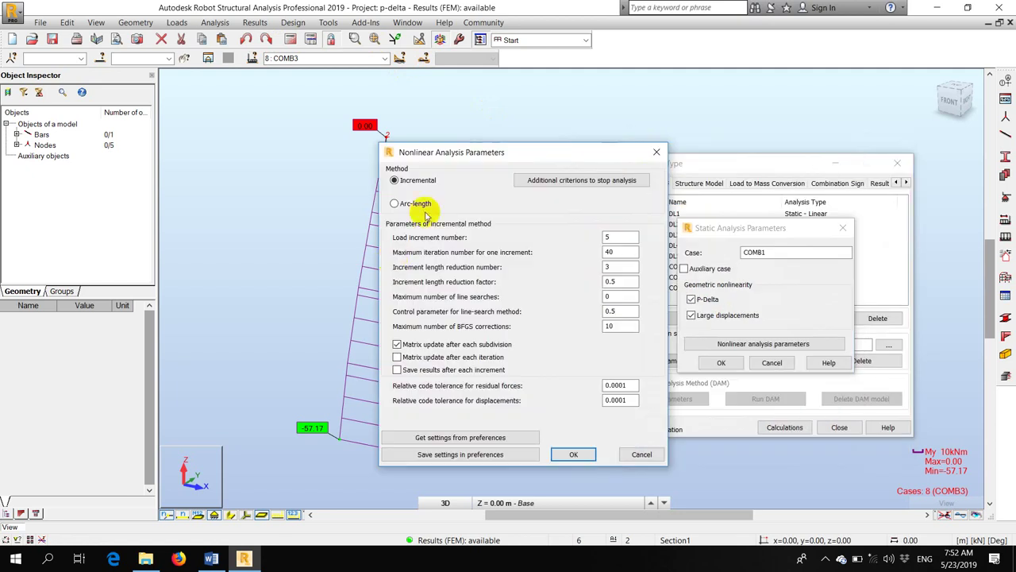
double_click(628, 238)
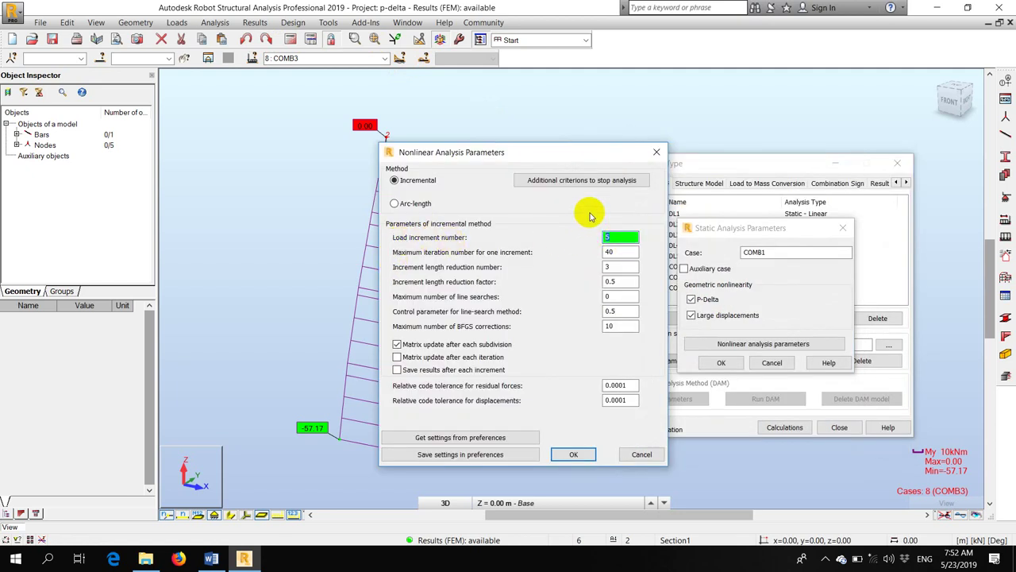
- Review the P = 450 kN load in the Word table as an example for load increments, and return to Robot
click(211, 558)
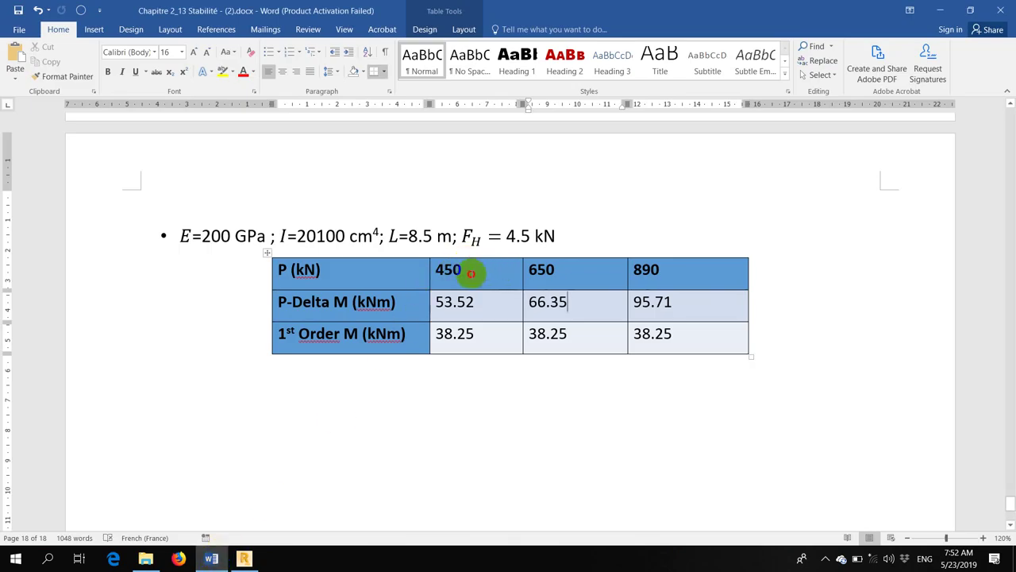
mouse_move(464, 271)
mouse_down()
mouse_move(429, 274)
mouse_move(455, 276)
mouse_up()
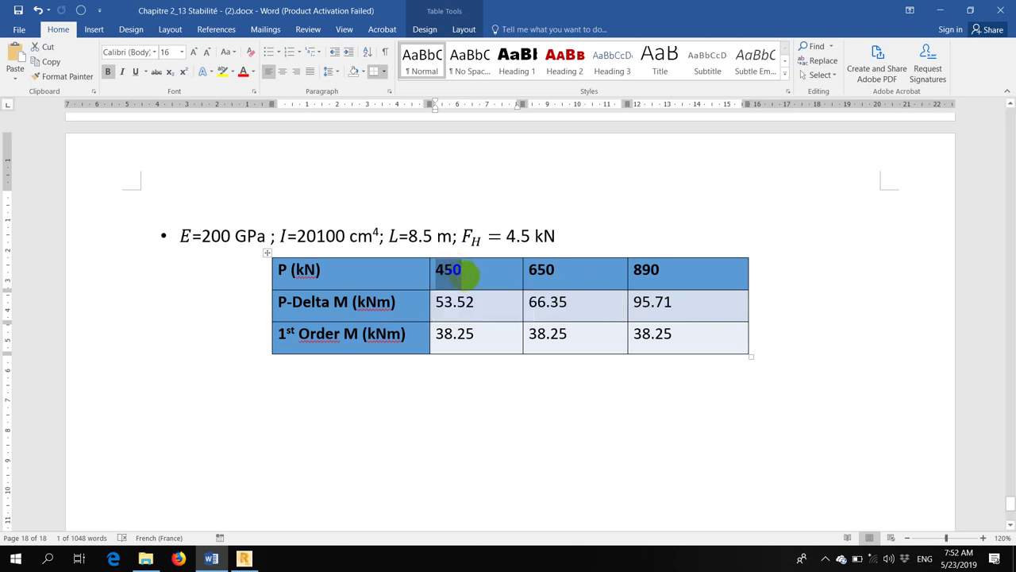
click(450, 271)
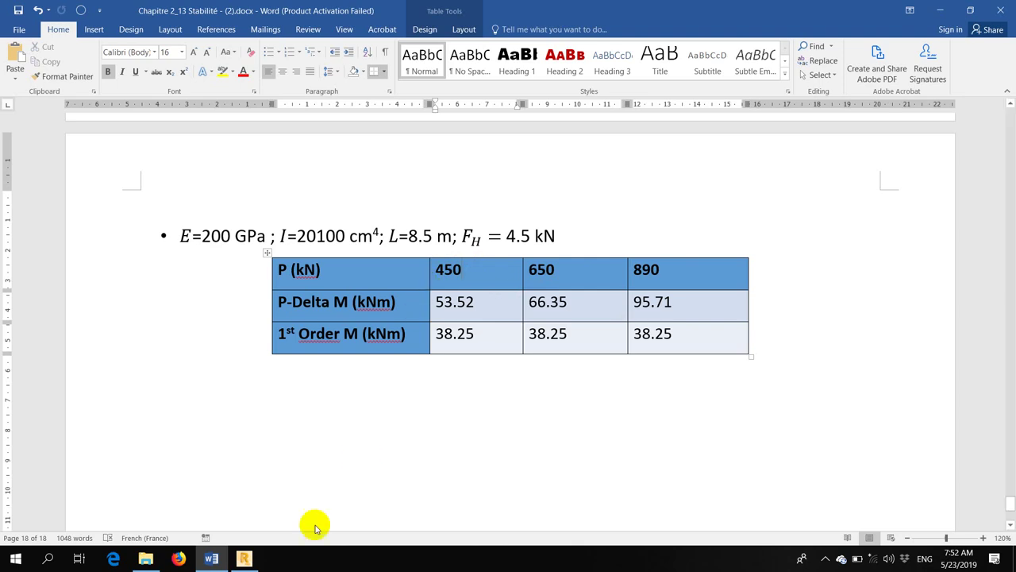
mouse_move(243, 558)
click(301, 417)
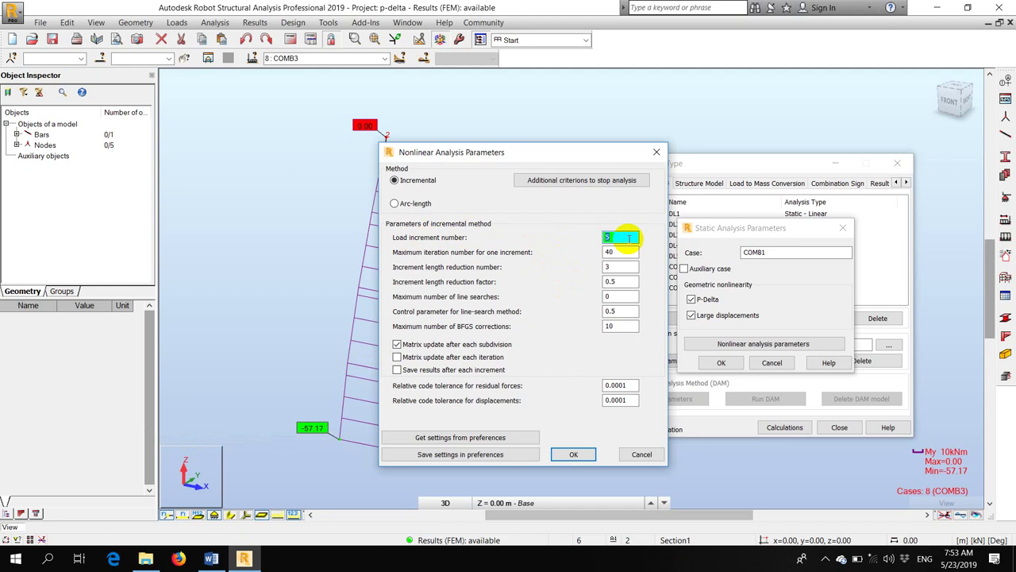
- Set COMB1's load increment number to 20 and its maximum iteration number per increment to 100, and accept the parameters
text(20)
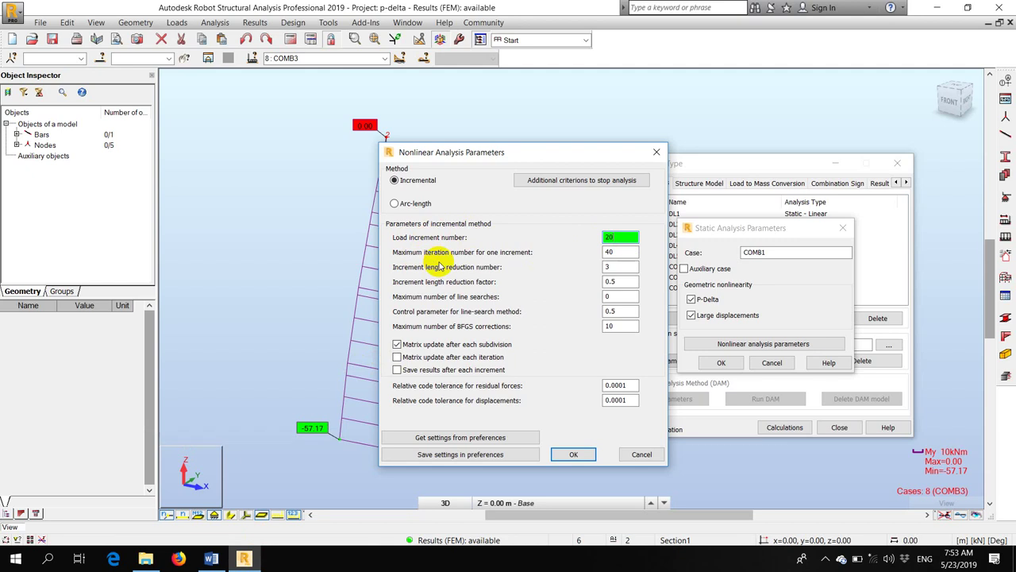
double_click(613, 253)
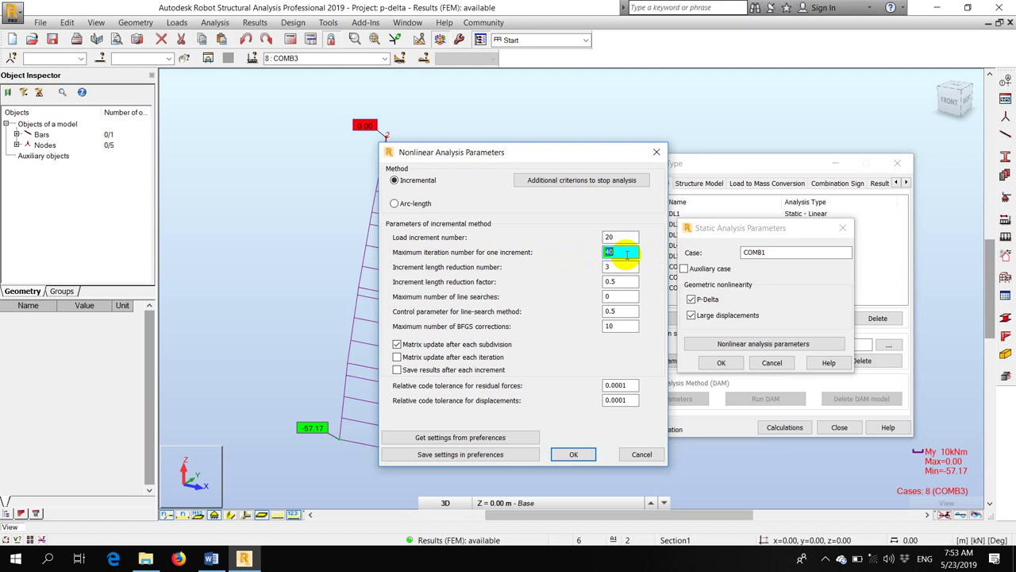
text(100)
click(628, 252)
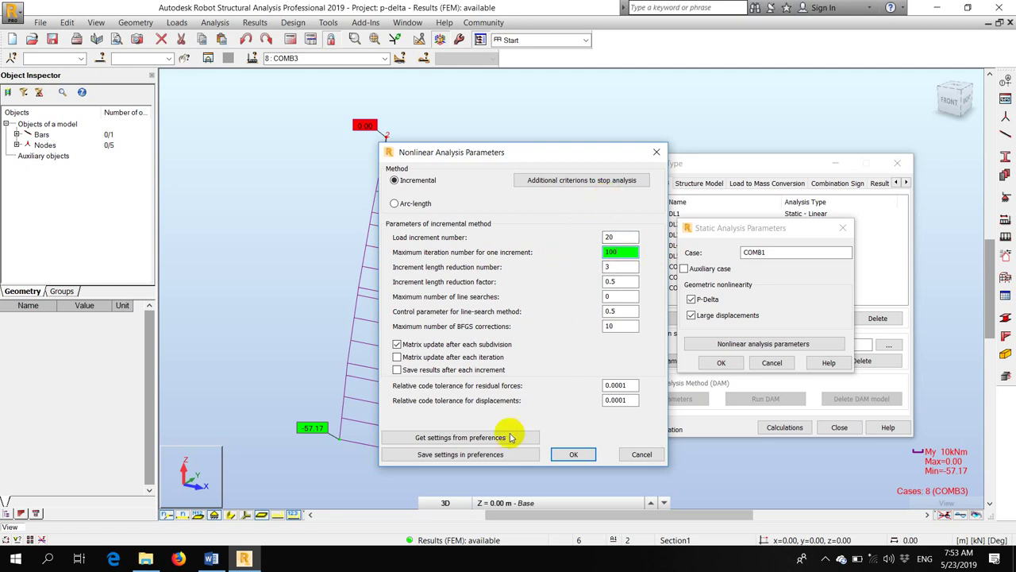
click(574, 452)
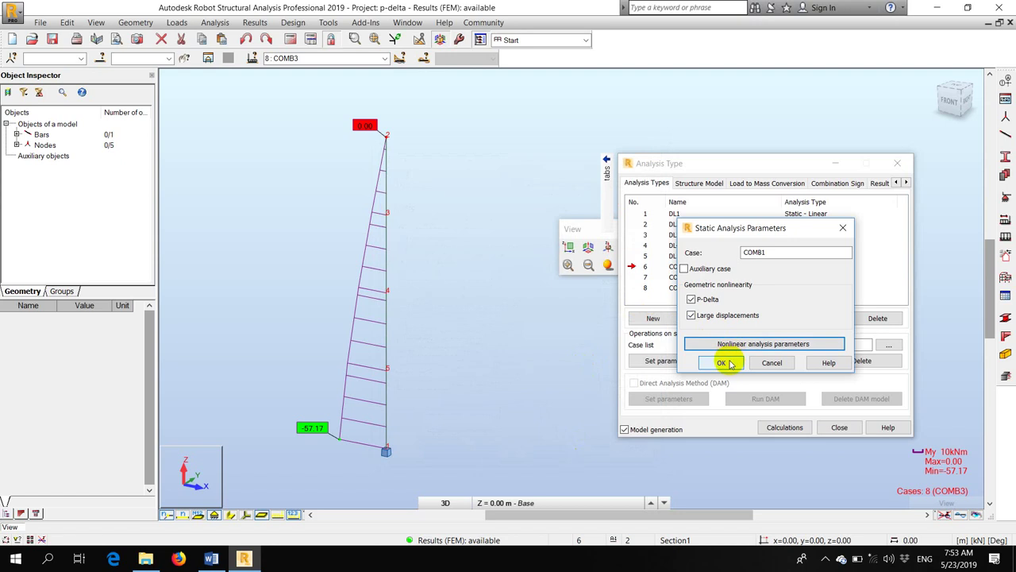
click(721, 362)
click(565, 315)
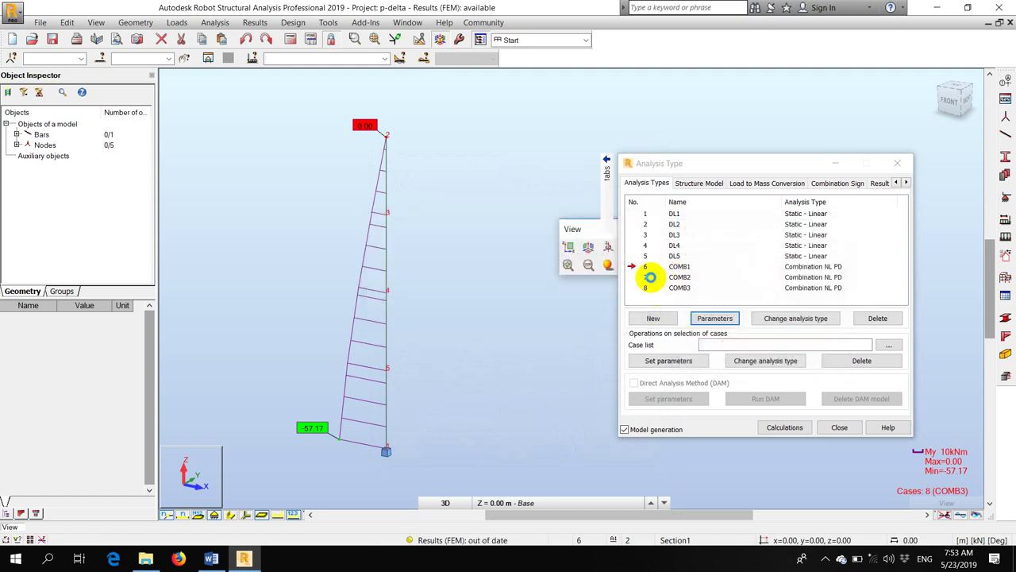
- Accept 20 load increments and 100 maximum iterations per increment in the nonlinear analysis parameters of COMB2
click(646, 277)
click(719, 319)
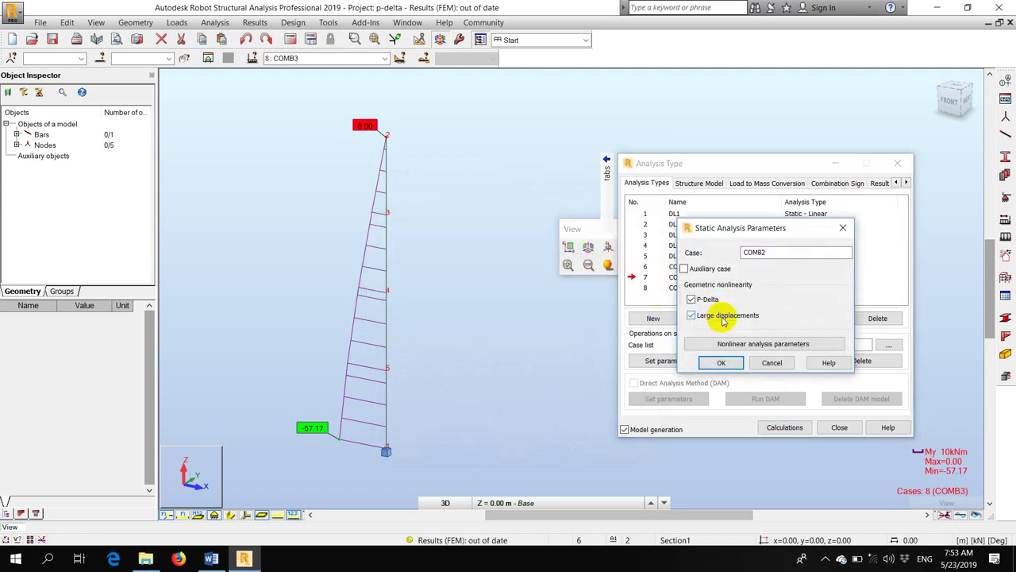
click(722, 341)
mouse_move(854, 229)
mouse_down()
mouse_move(837, 232)
mouse_move(846, 244)
mouse_up()
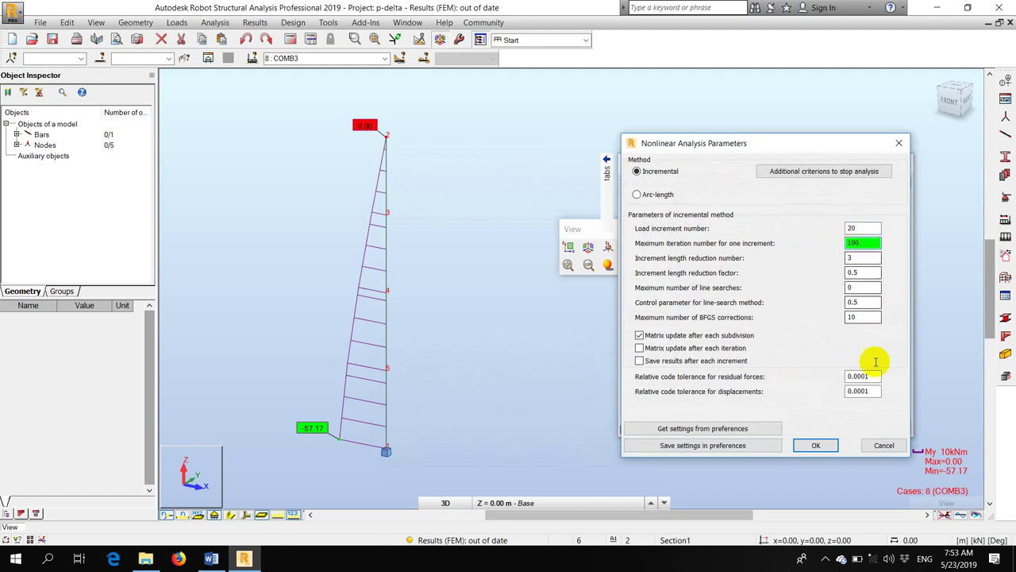
click(816, 445)
click(690, 315)
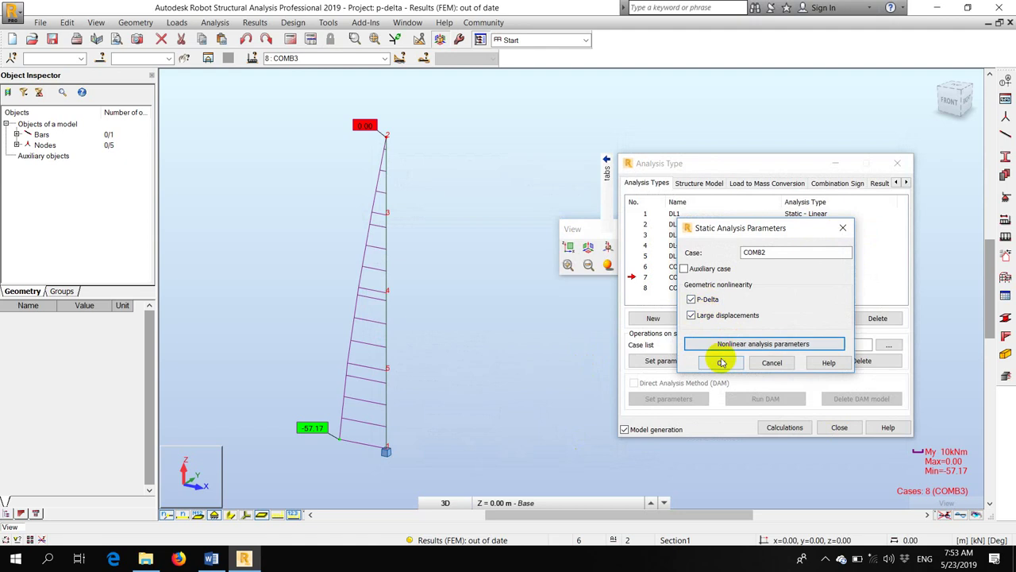
click(721, 362)
- Set COMB3's load increment number to 20 and maximum iterations per increment to 100, accept the parameters, and run the calculations
click(643, 287)
click(705, 318)
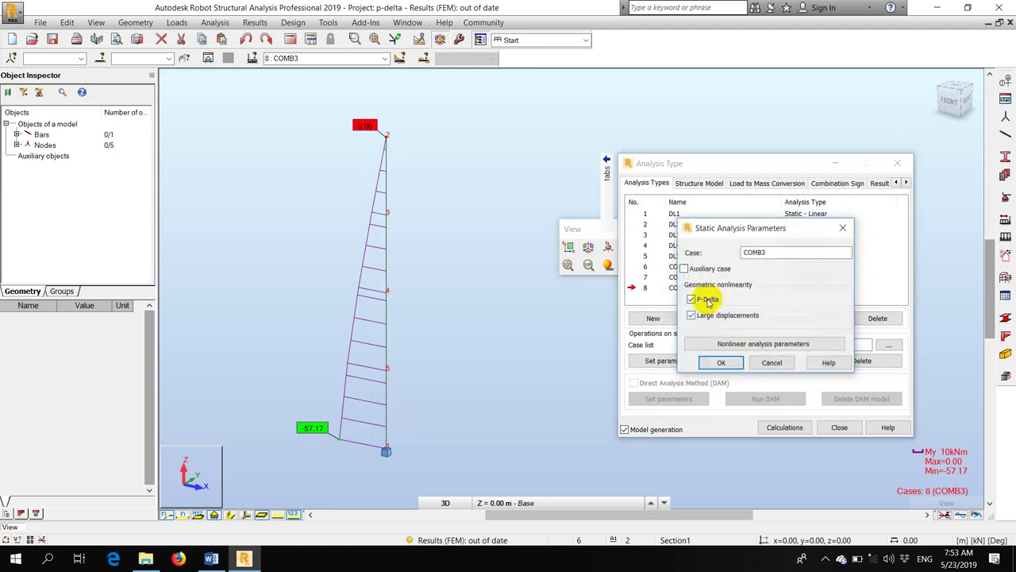
click(747, 341)
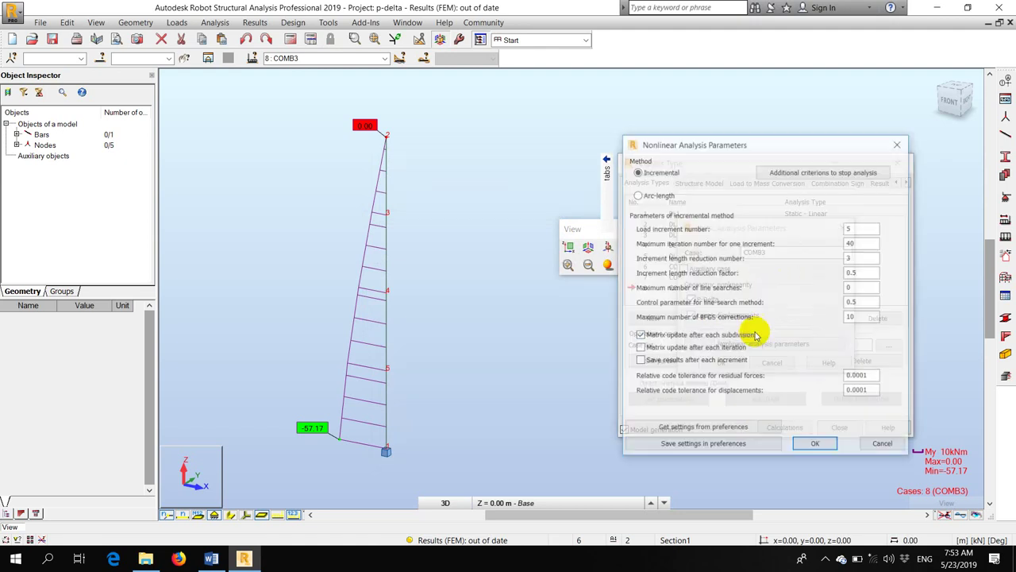
double_click(851, 228)
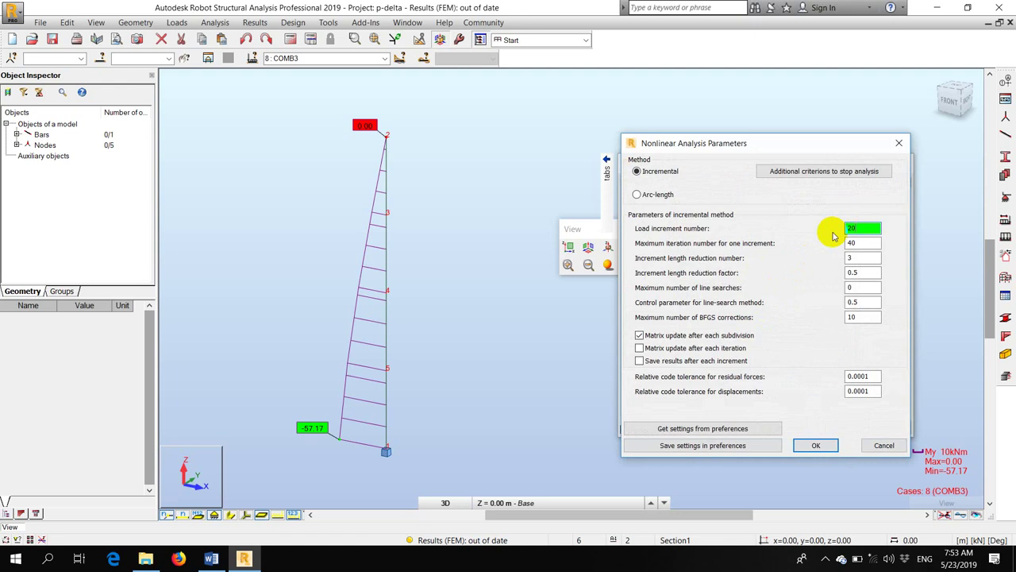
key(Tab)
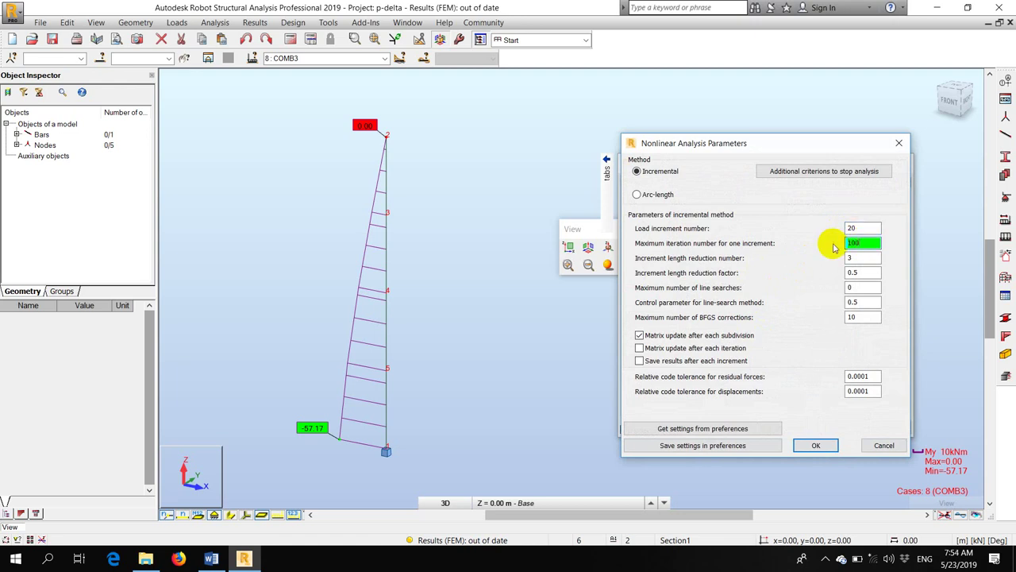
click(818, 445)
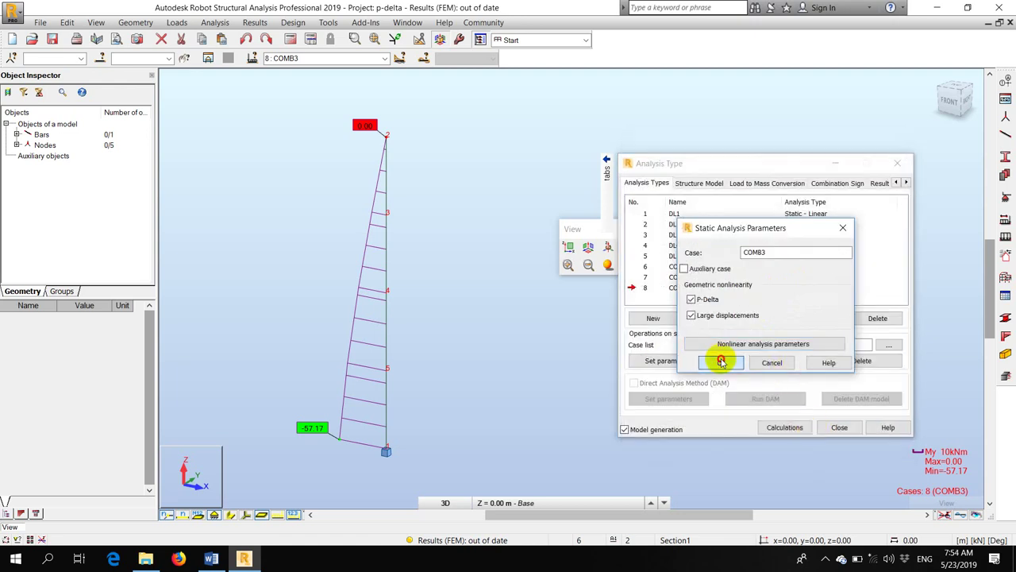
click(721, 363)
click(774, 427)
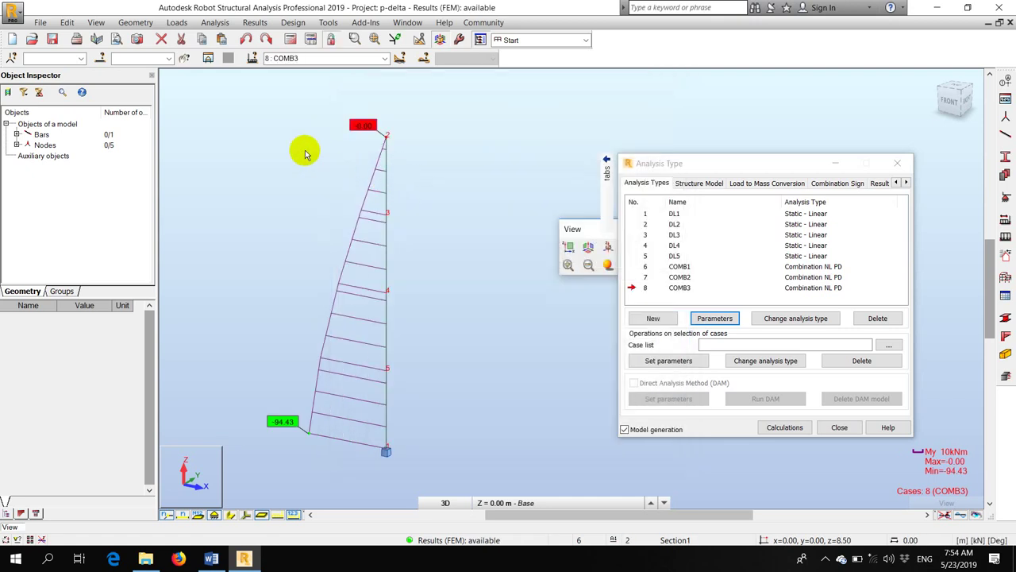
- Compare COMB3's base moment with the P-Delta value for P = 890 kN in the Word table, and return to Robot
scroll(454, 171, down, 2)
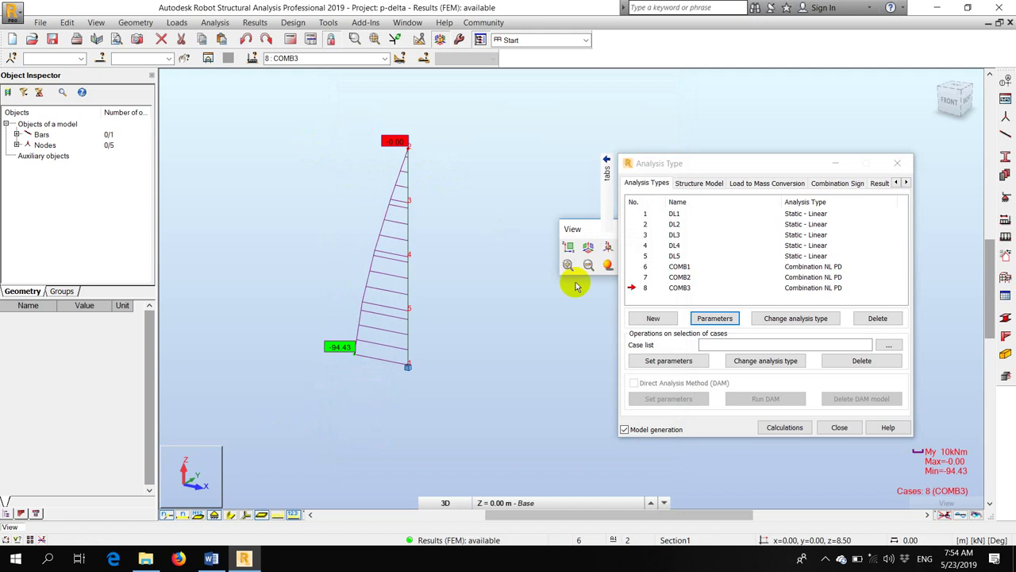
click(385, 61)
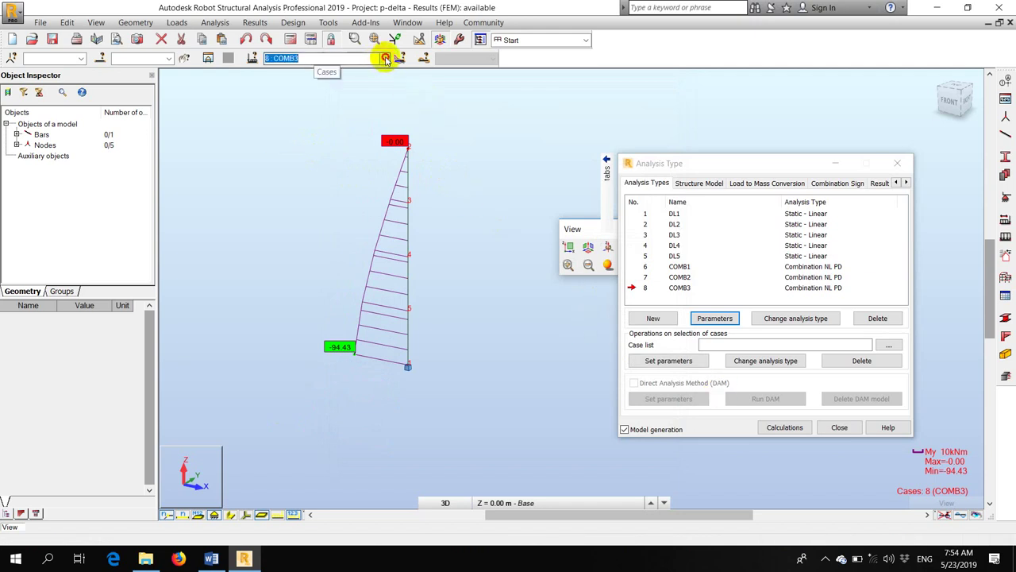
click(385, 60)
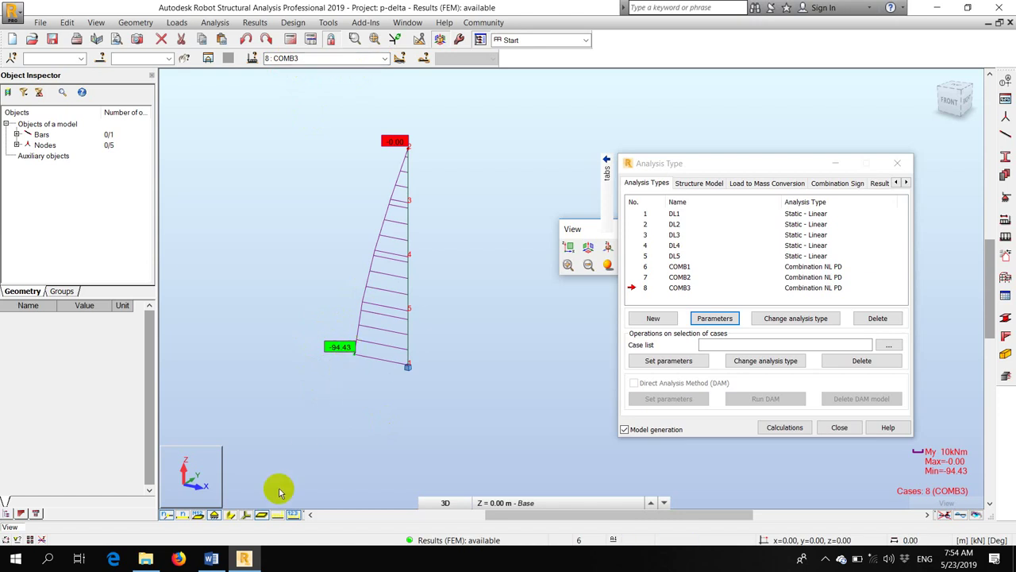
click(211, 559)
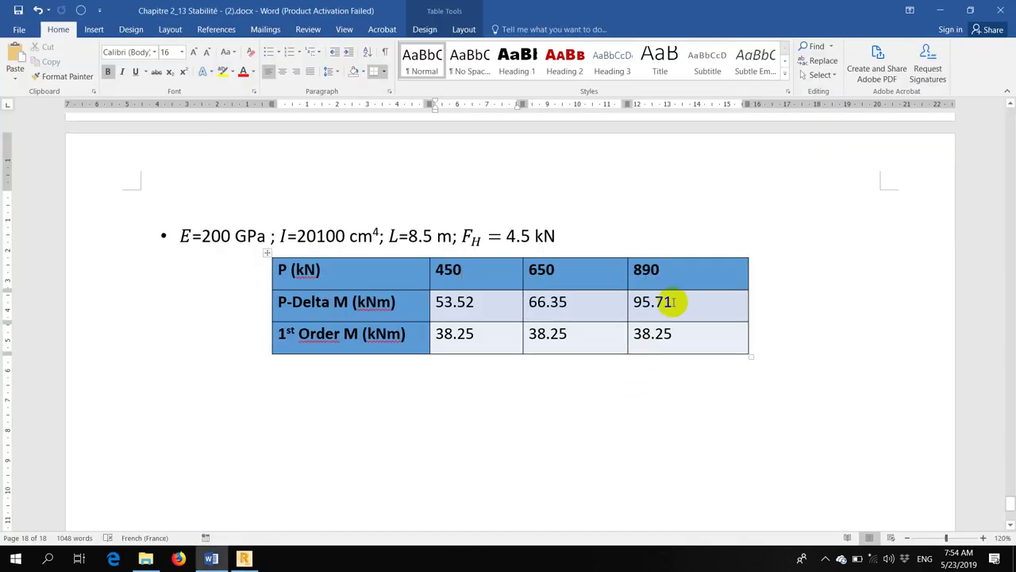
click(243, 560)
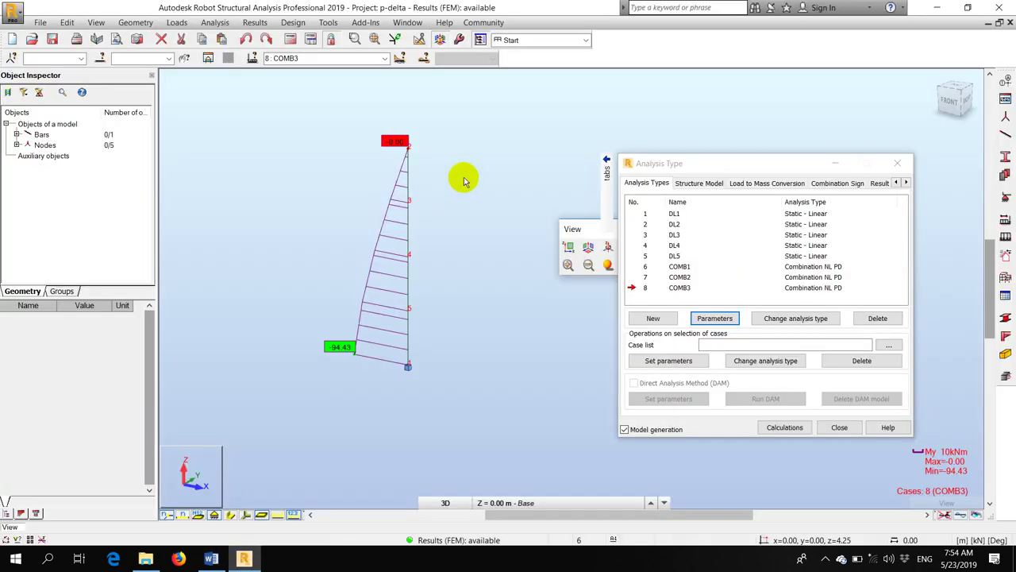
- Display COMB1's moment diagram, compare its base moment with Word's P-Delta value for P = 450 kN, and return to Robot
click(384, 58)
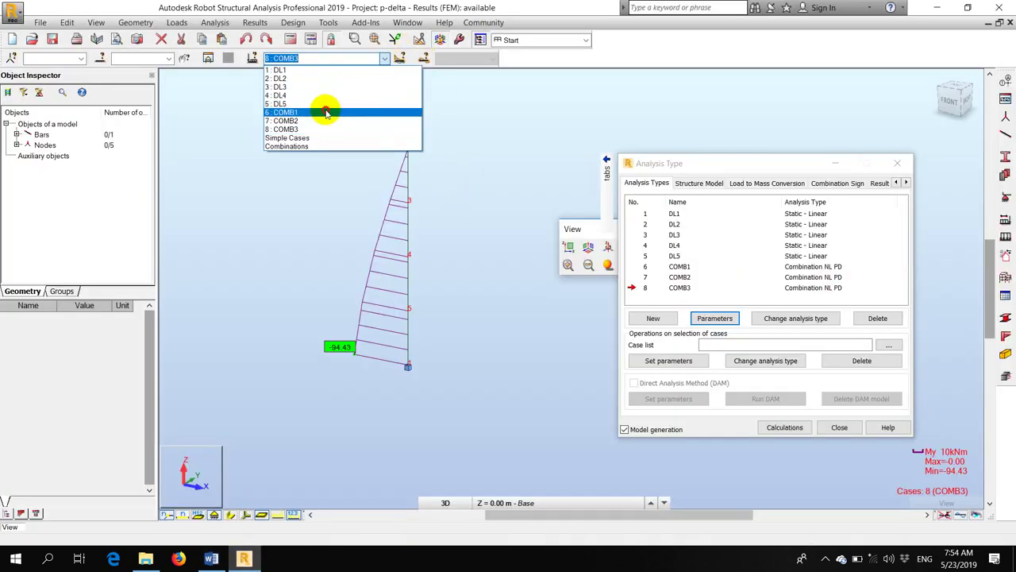
click(328, 106)
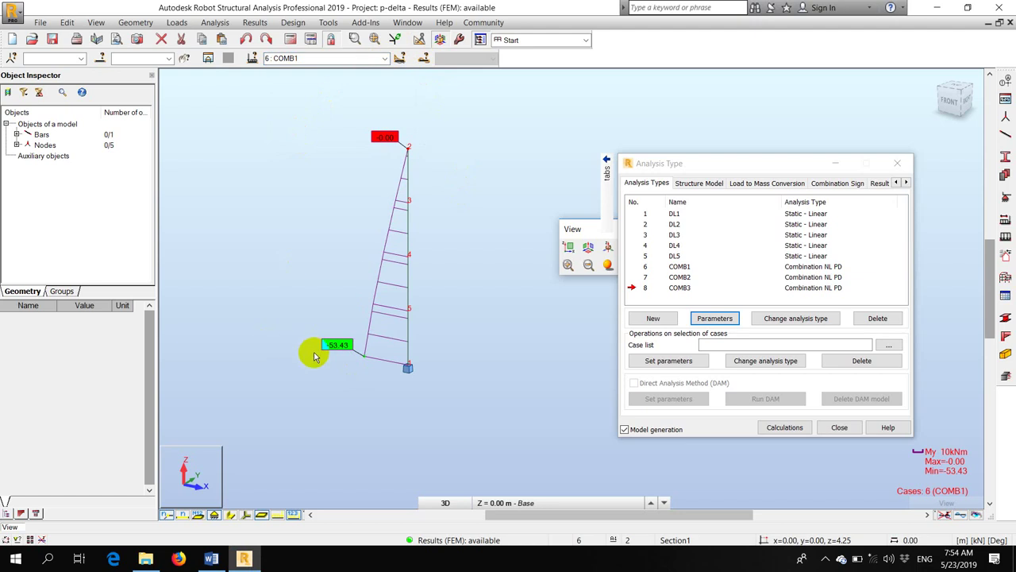
click(212, 560)
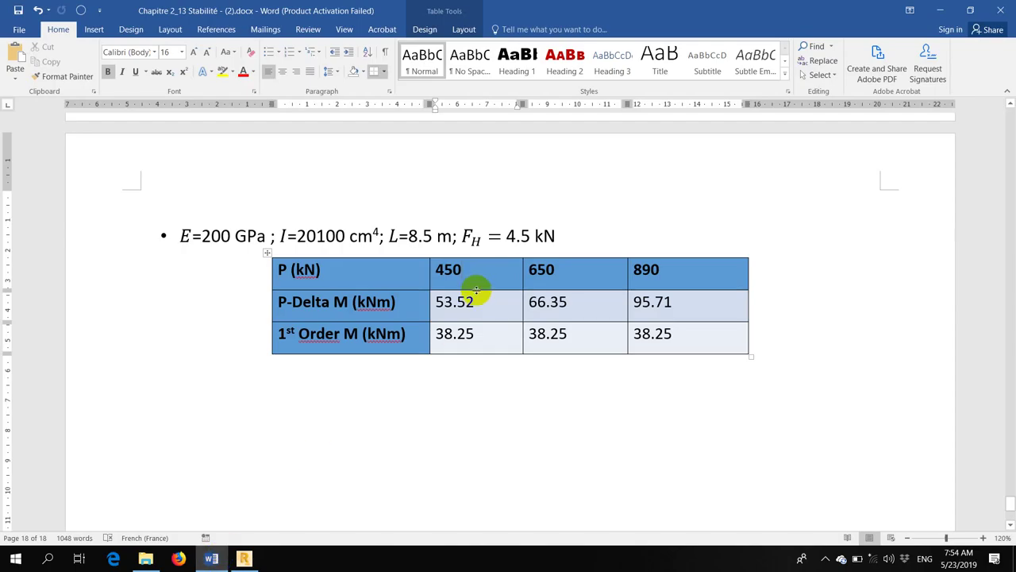
click(244, 560)
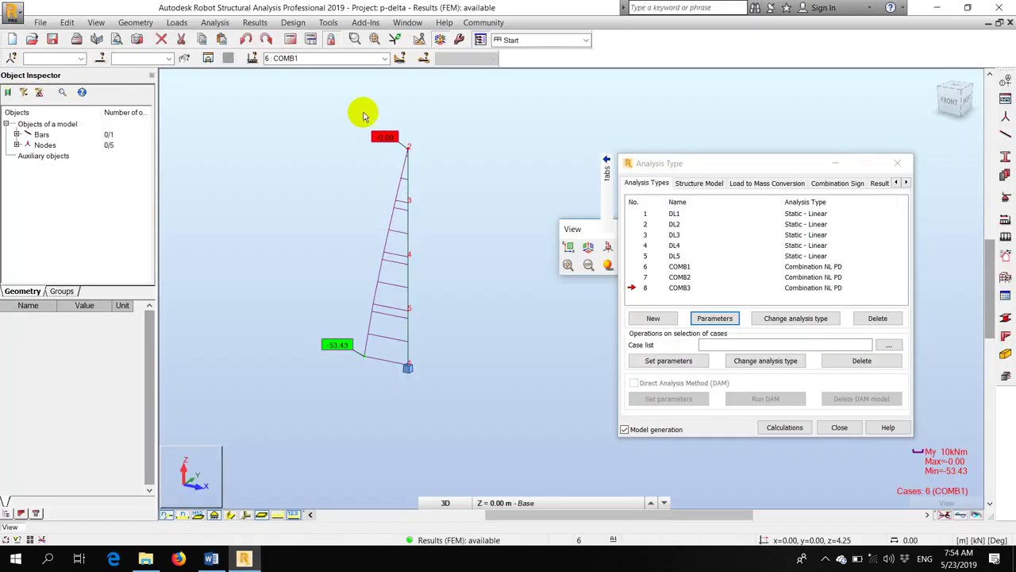
- Display COMB2's moment diagram, compare its base moment with Word's P-Delta value for P = 650 kN, and return to Robot
click(385, 59)
click(313, 111)
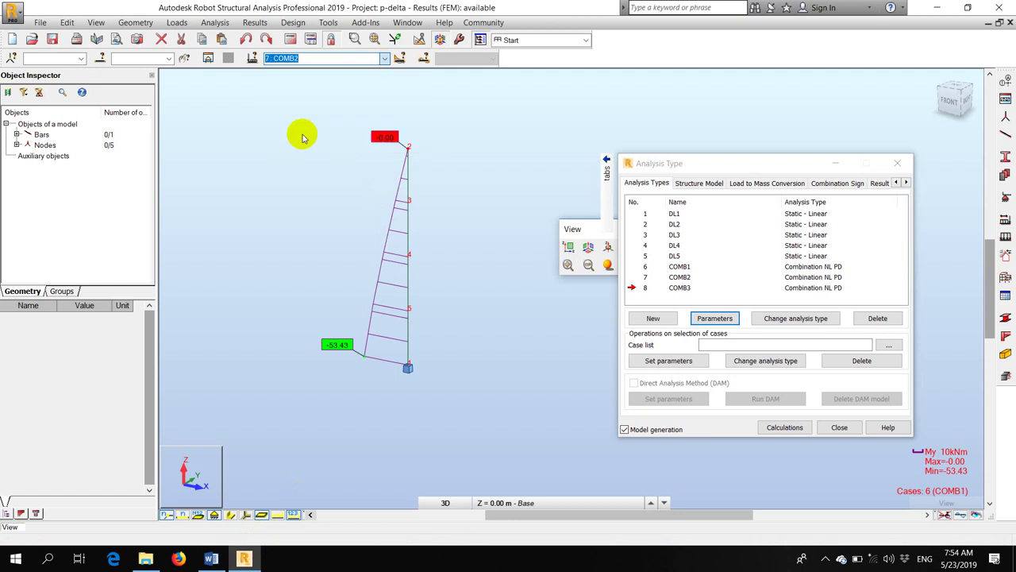
click(211, 560)
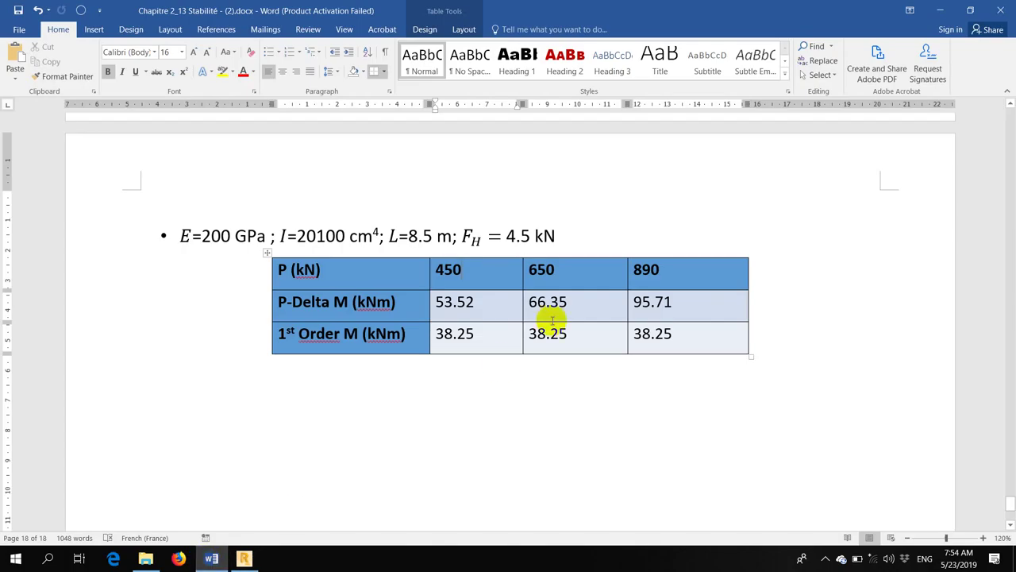
click(244, 560)
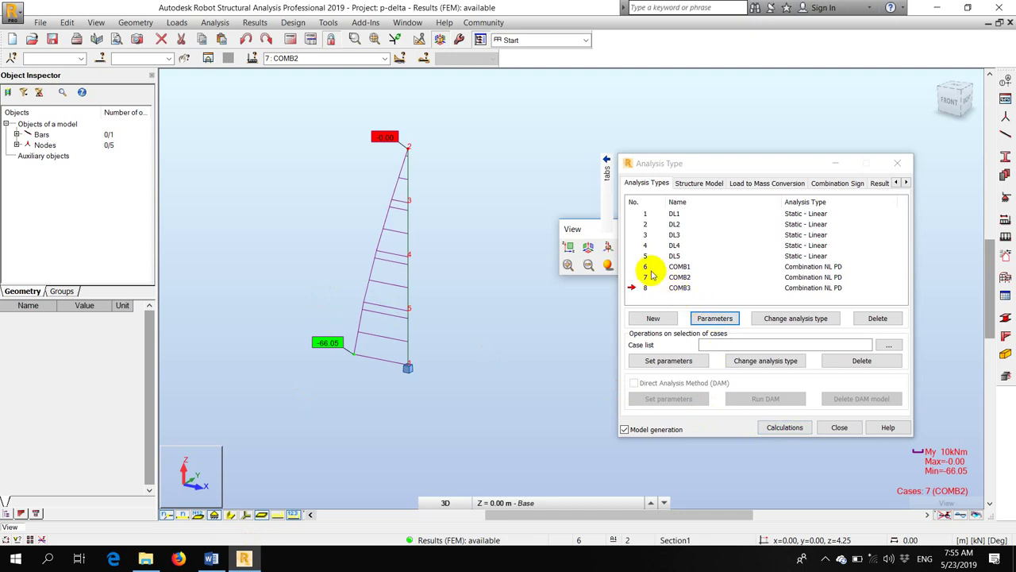
- Disable large displacements for COMB3, keeping P-Delta enabled, set its load increment number to 5, and accept the change to the structure data
click(714, 318)
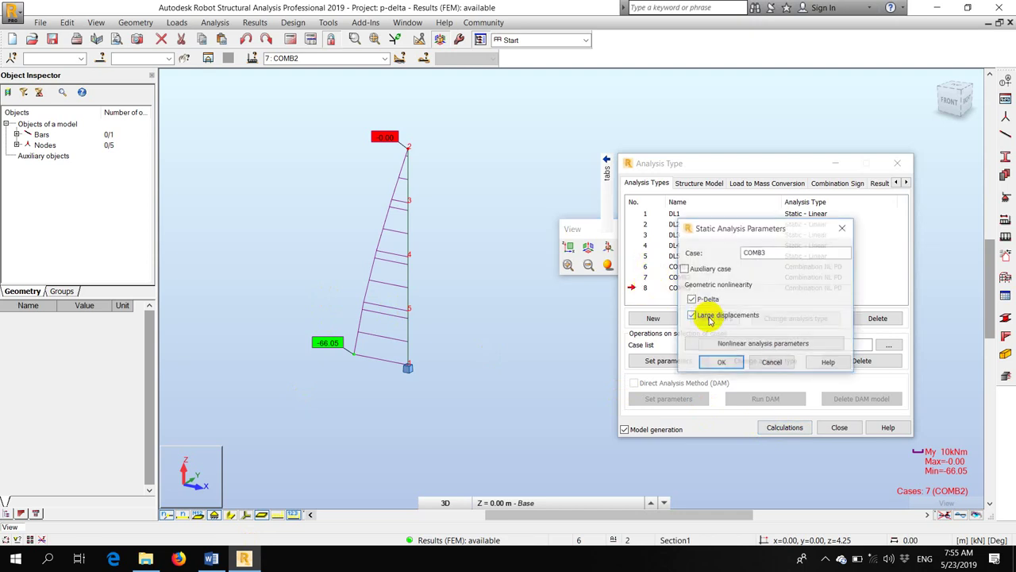
click(692, 316)
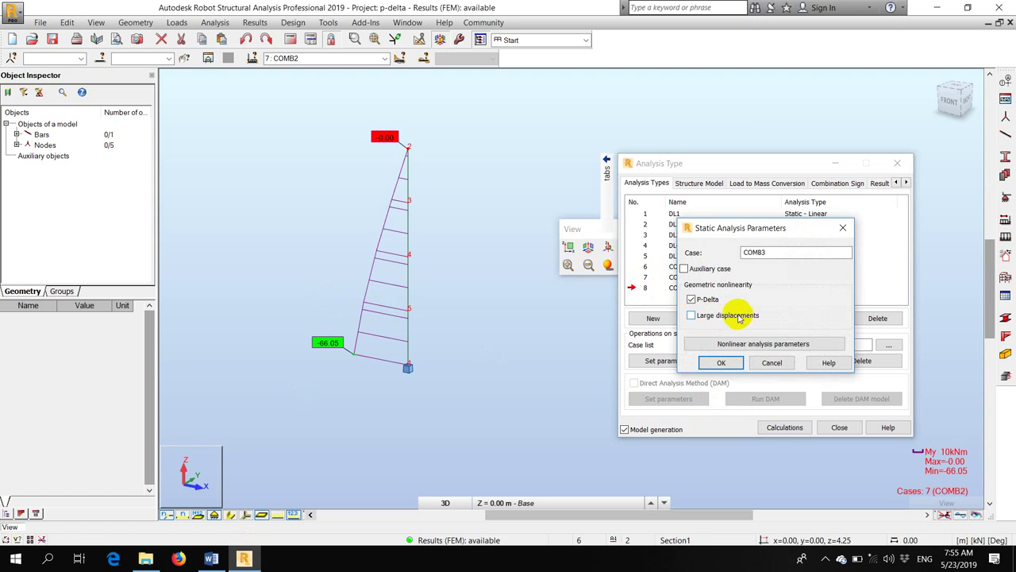
click(738, 343)
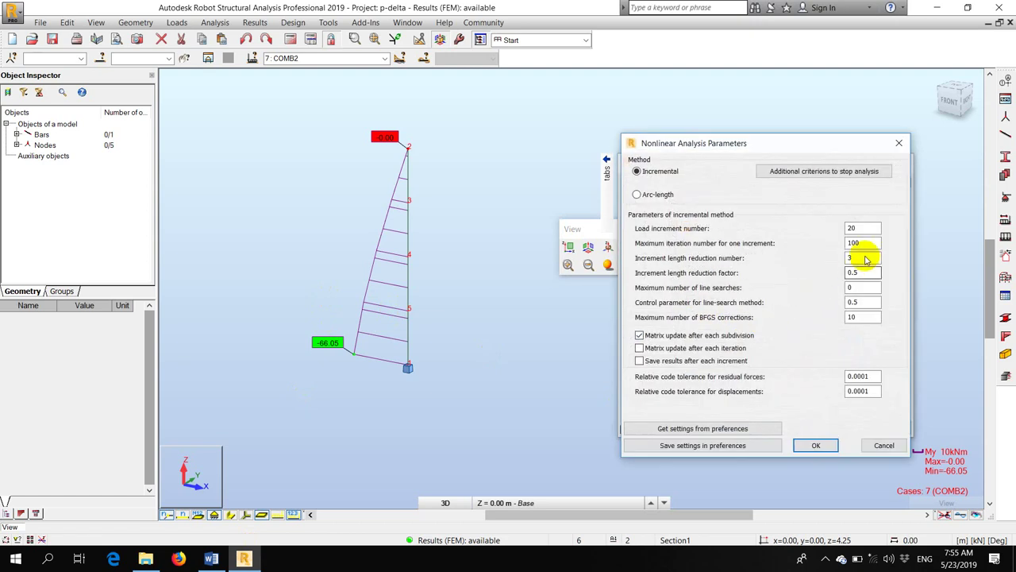
double_click(863, 229)
text(5)
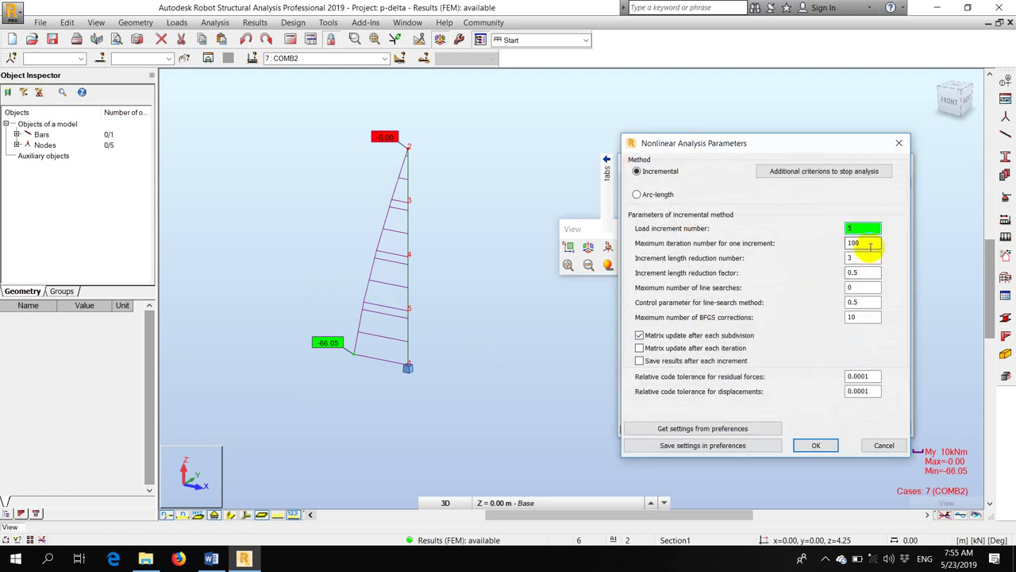
double_click(868, 243)
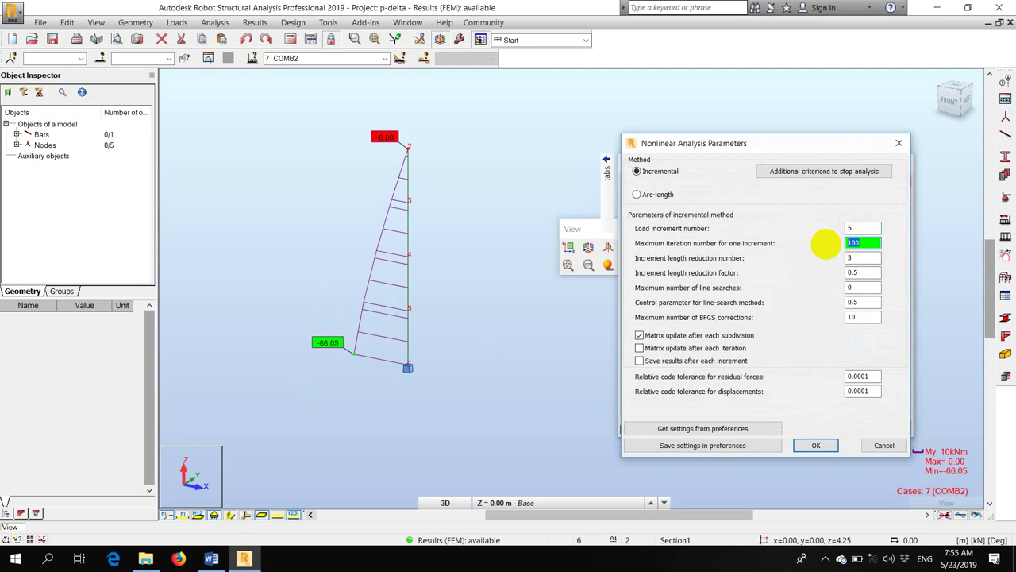
click(815, 444)
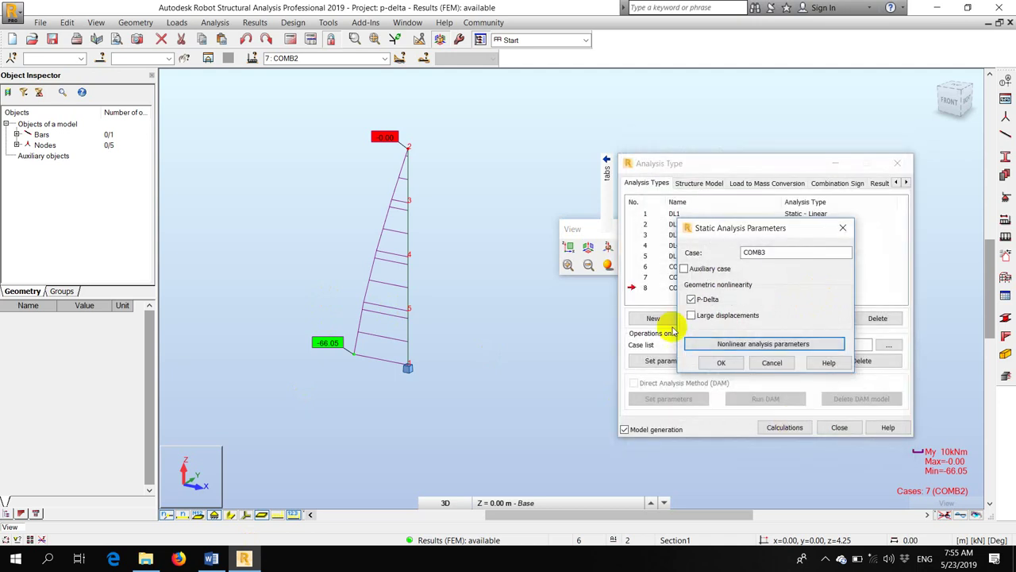
click(721, 362)
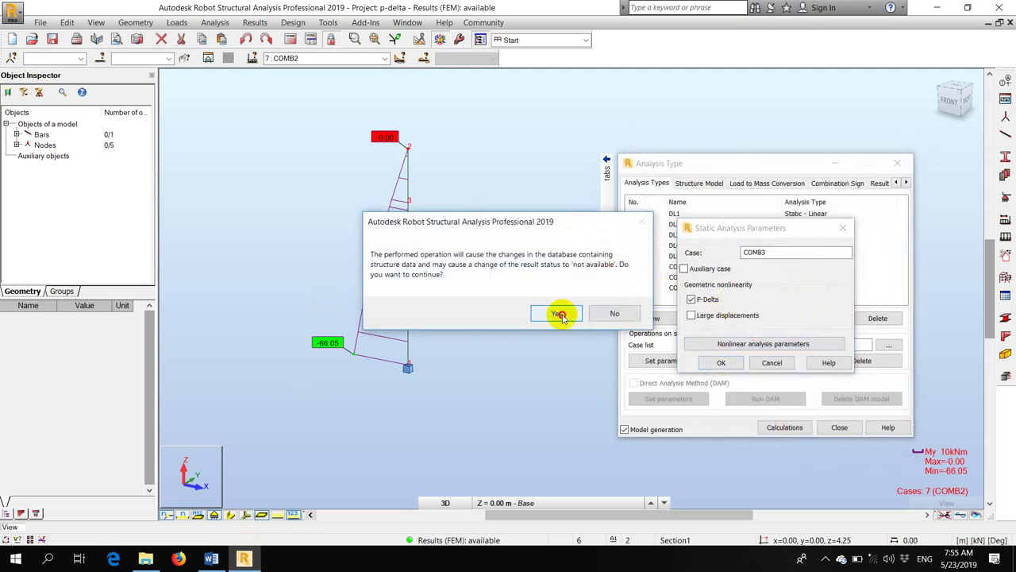
click(559, 314)
- Disable large displacements for COMB2, keeping P-Delta enabled, set its load increment number to 5, and accept the parameters
click(644, 277)
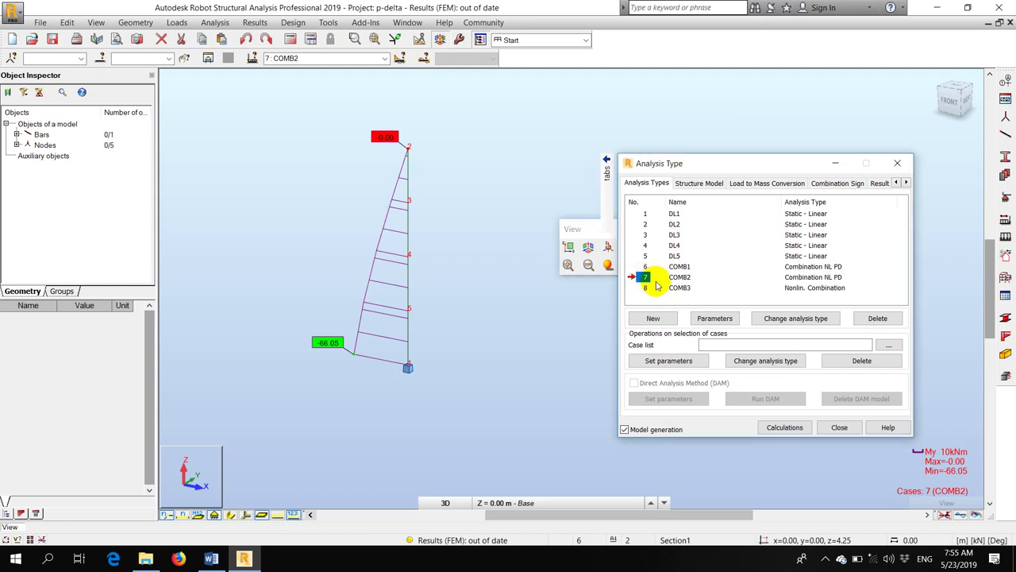
click(715, 319)
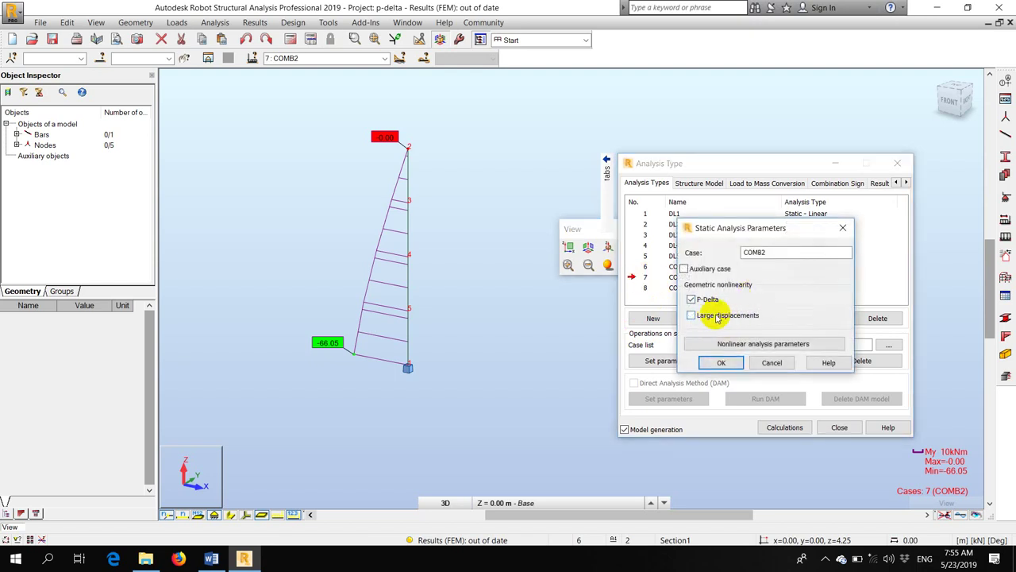
click(754, 344)
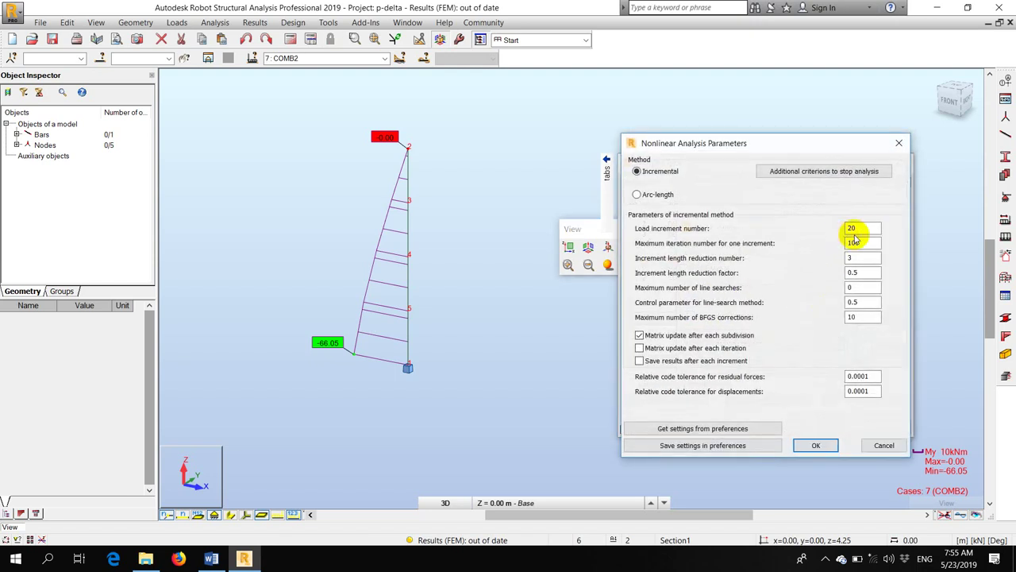
text(5)
key(Tab)
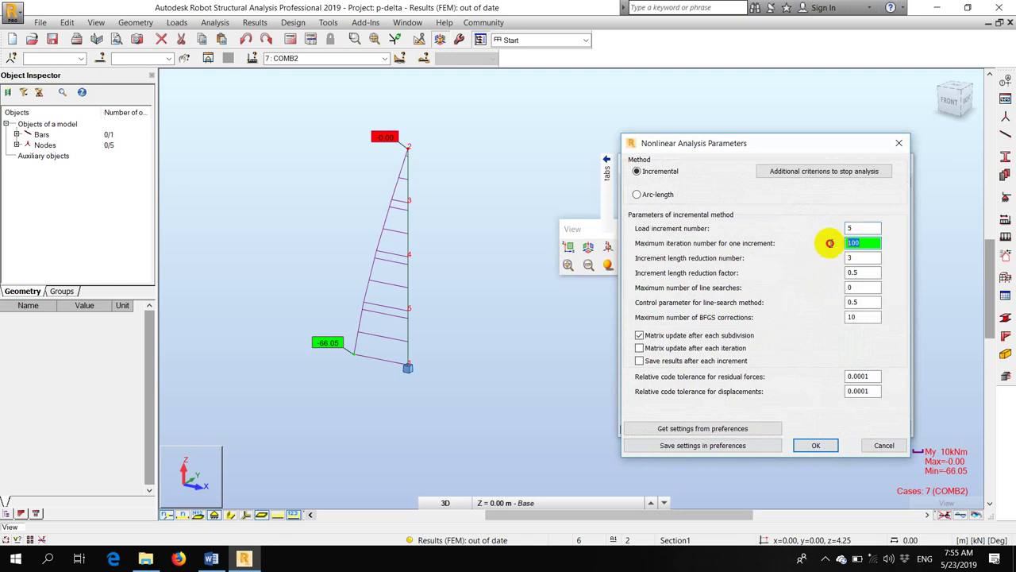
click(826, 445)
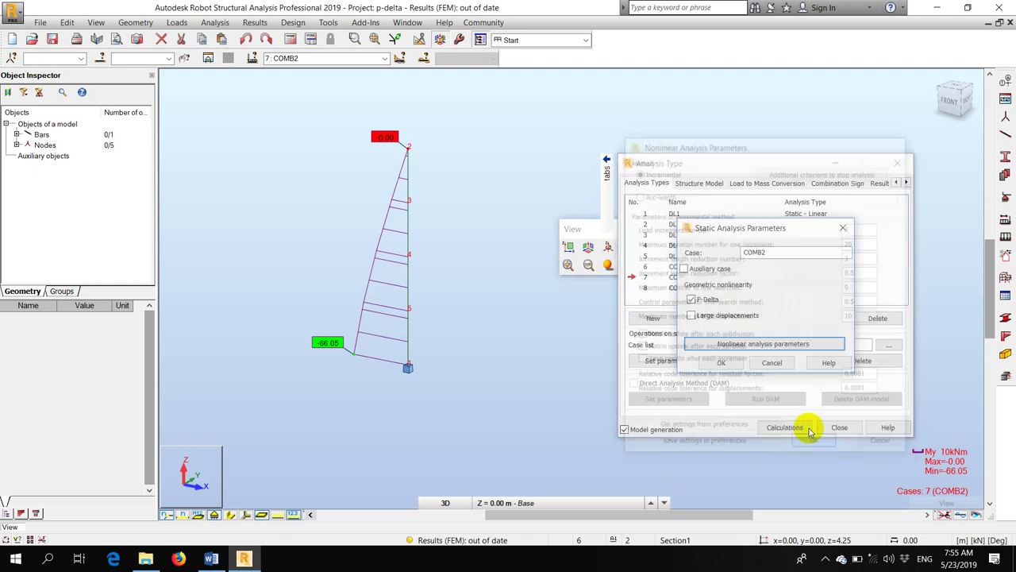
click(721, 362)
- Disable large displacements for COMB1, set 5 load increments and 20 maximum iterations per increment, and accept the parameters
click(645, 266)
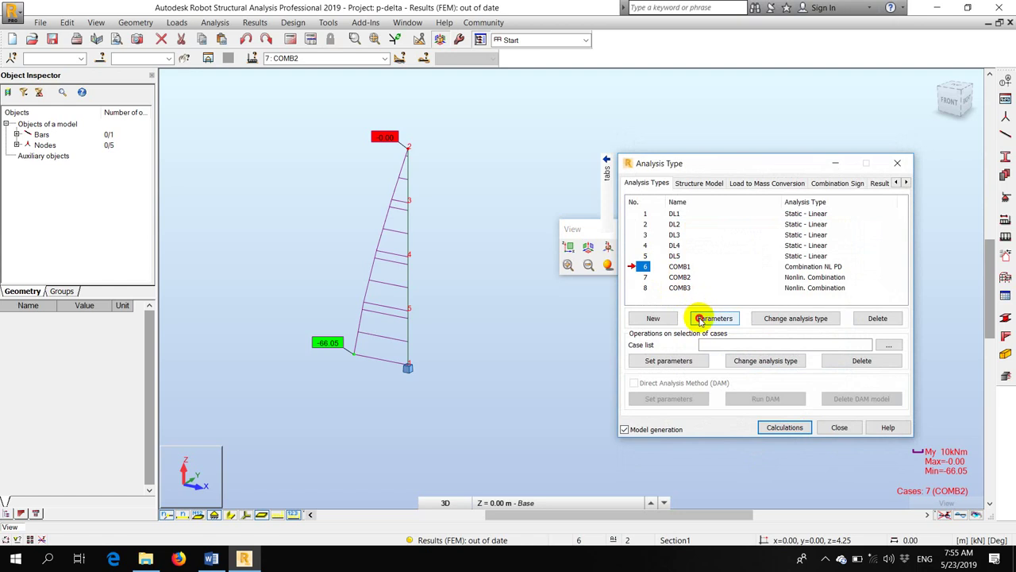
click(701, 319)
click(692, 315)
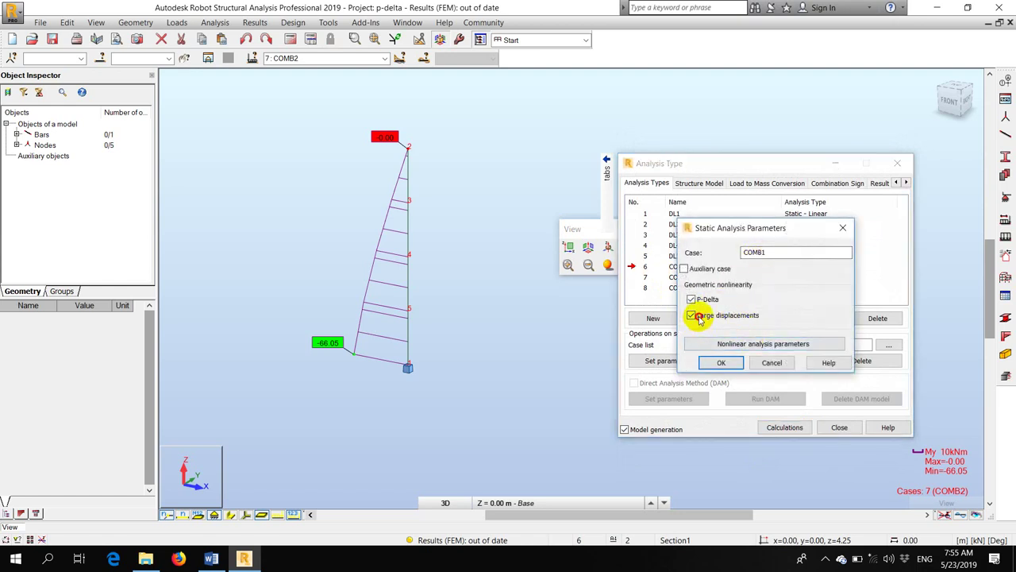
click(739, 344)
double_click(860, 228)
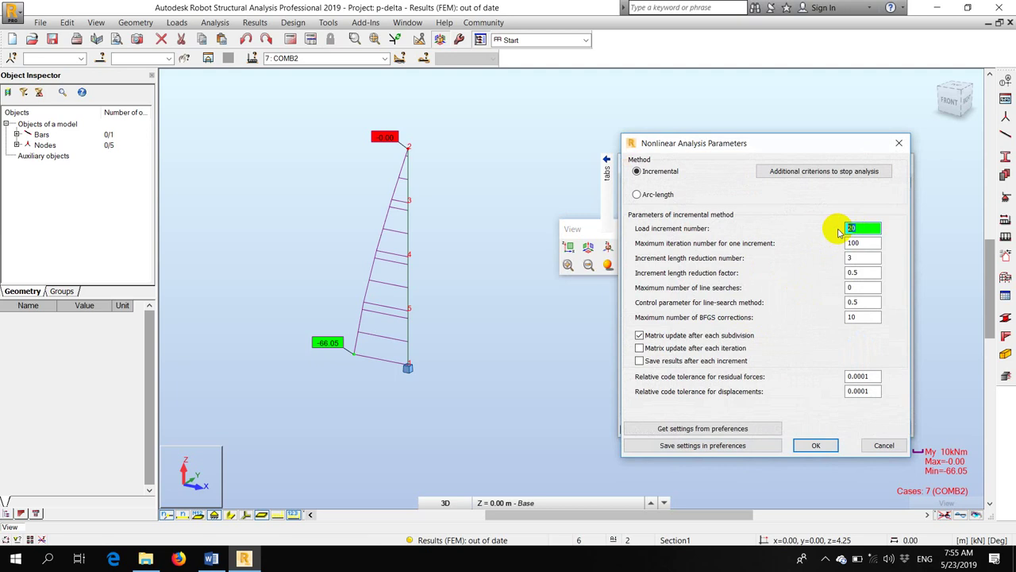
text(5)
double_click(865, 243)
text(20)
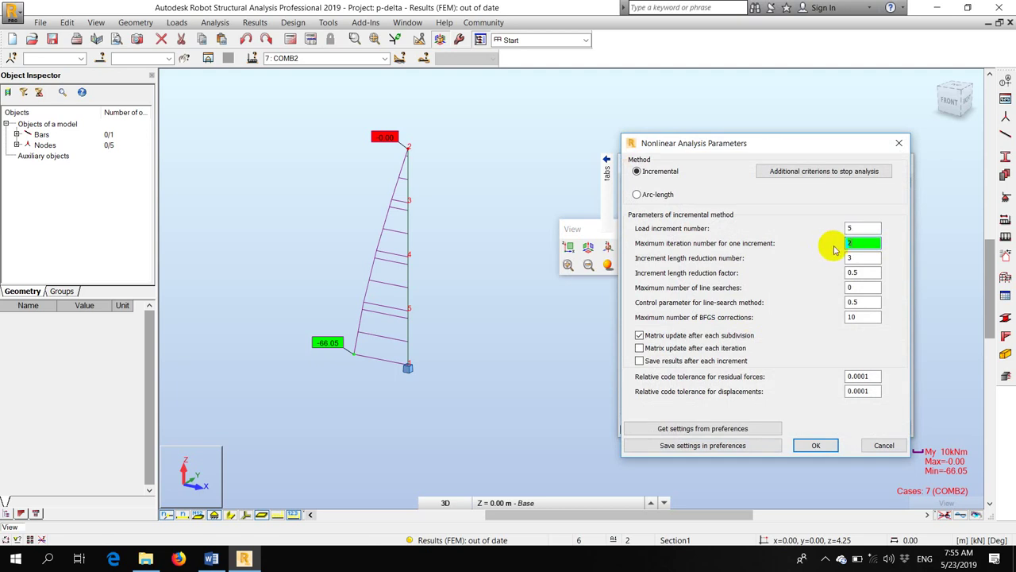
click(818, 445)
click(721, 362)
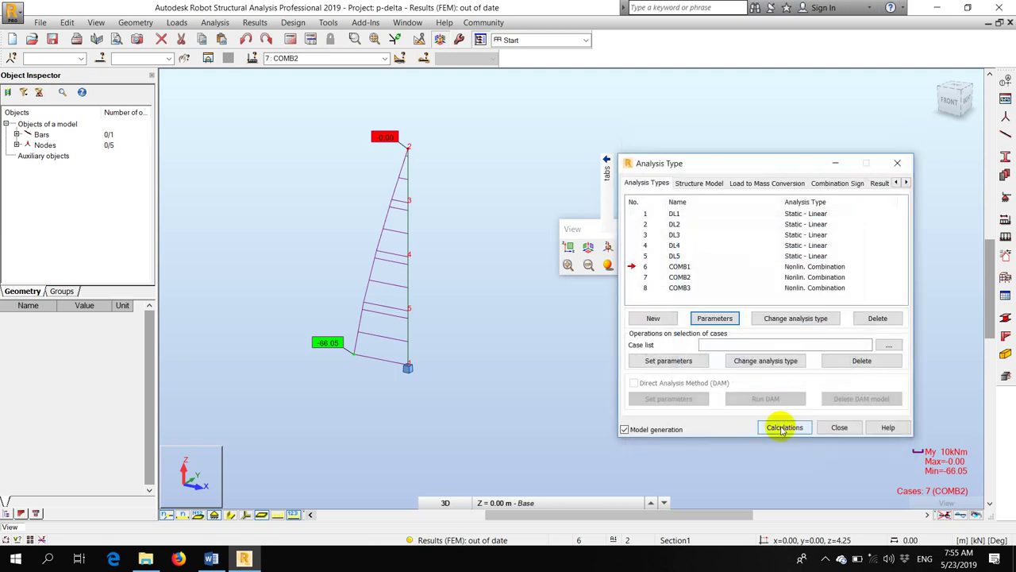
- Recalculate the structure, compare COMB3's base moment with Word's P-Delta value for P = 890 kN, and return to Robot
click(784, 428)
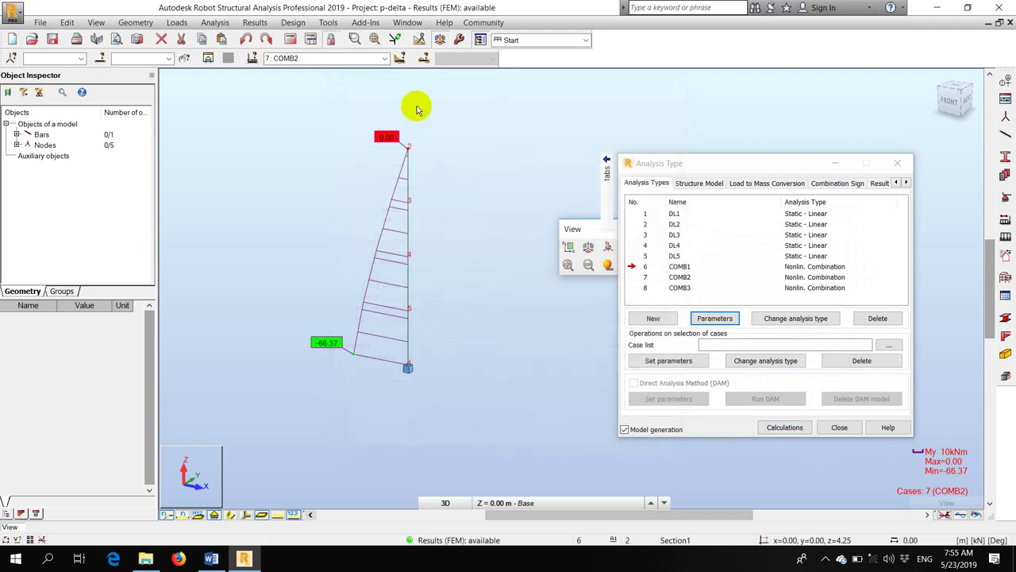
click(384, 58)
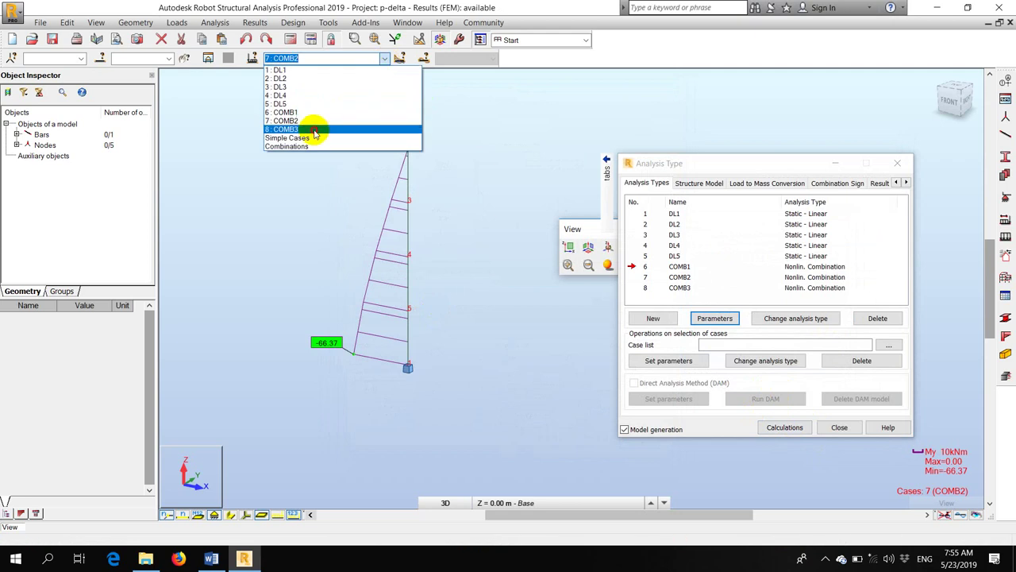
click(318, 130)
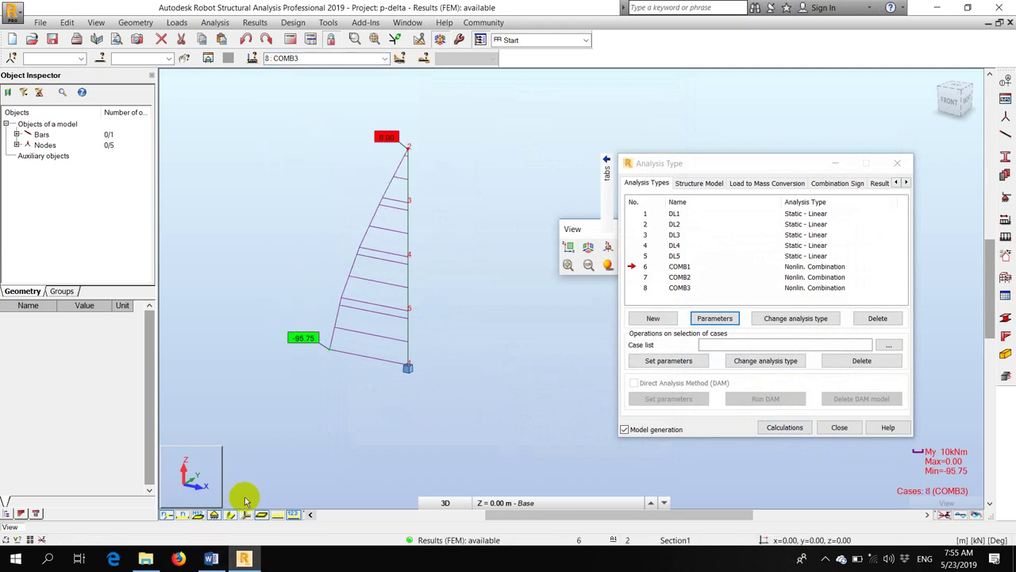
click(211, 558)
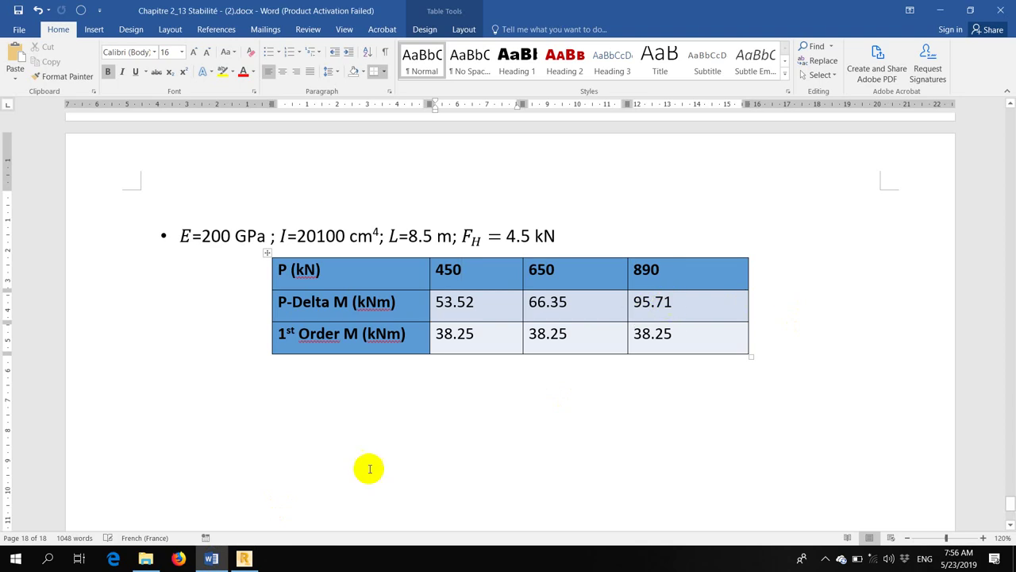
click(244, 558)
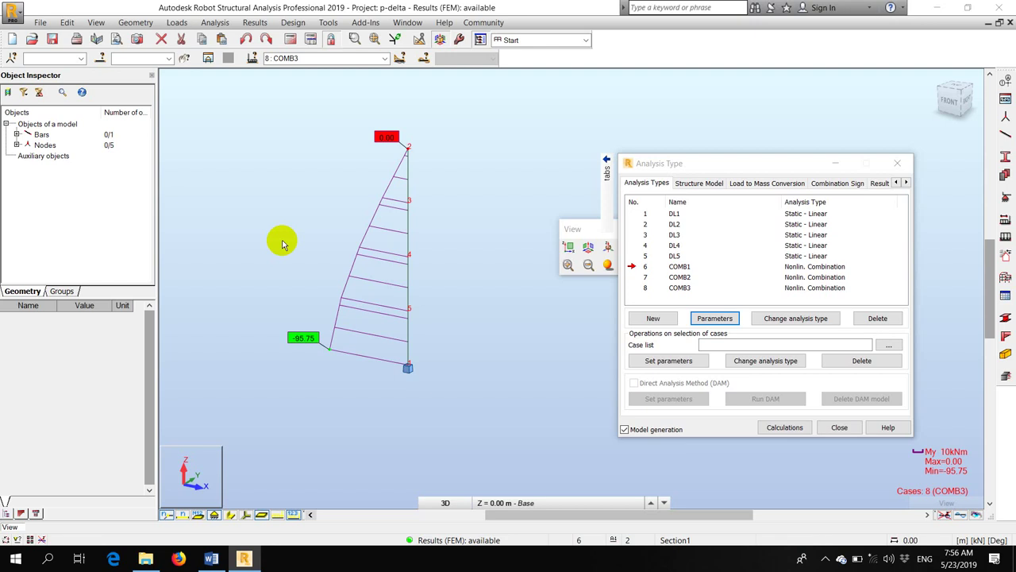
mouse_move(607, 168)
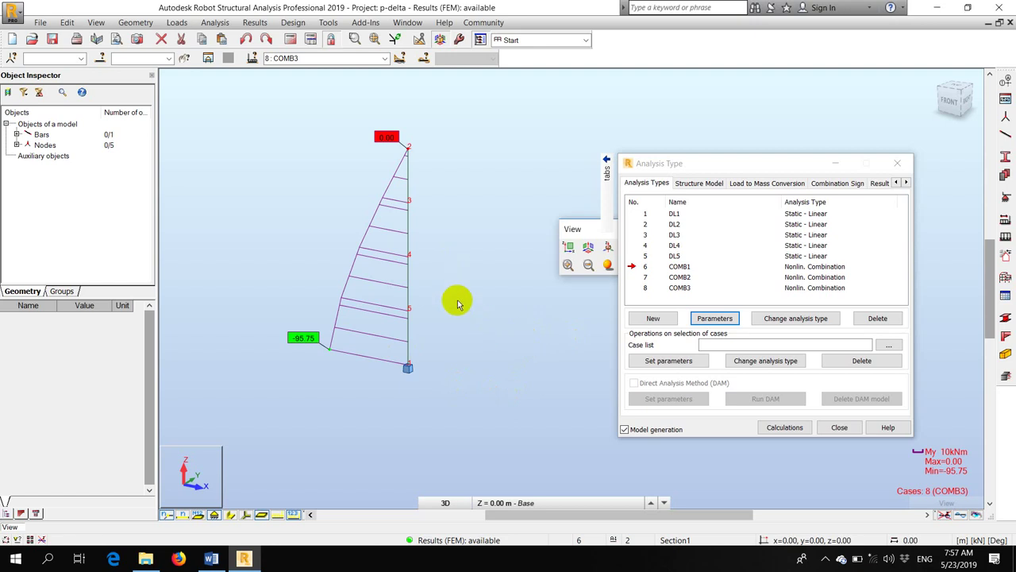
click(825, 558)
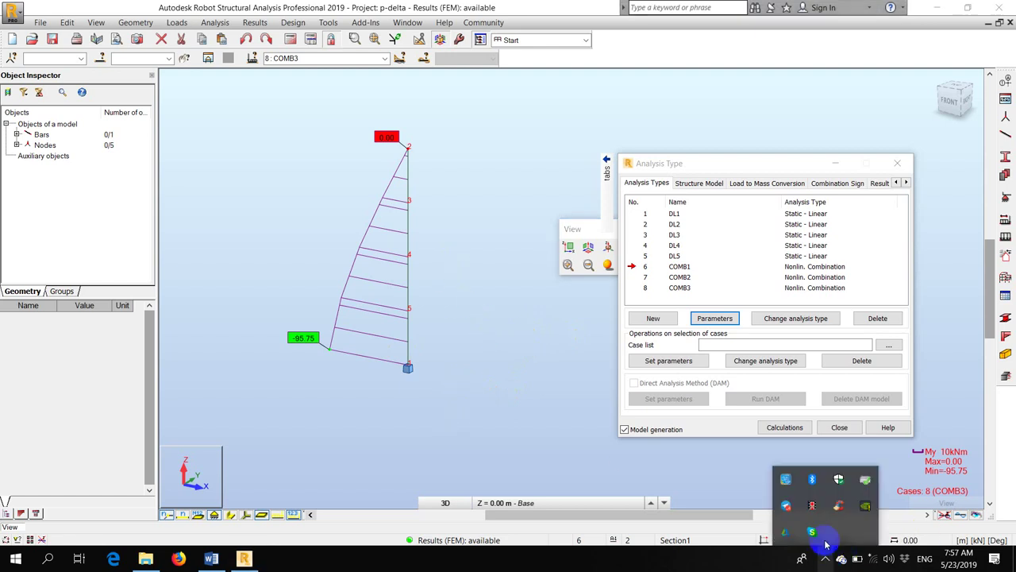